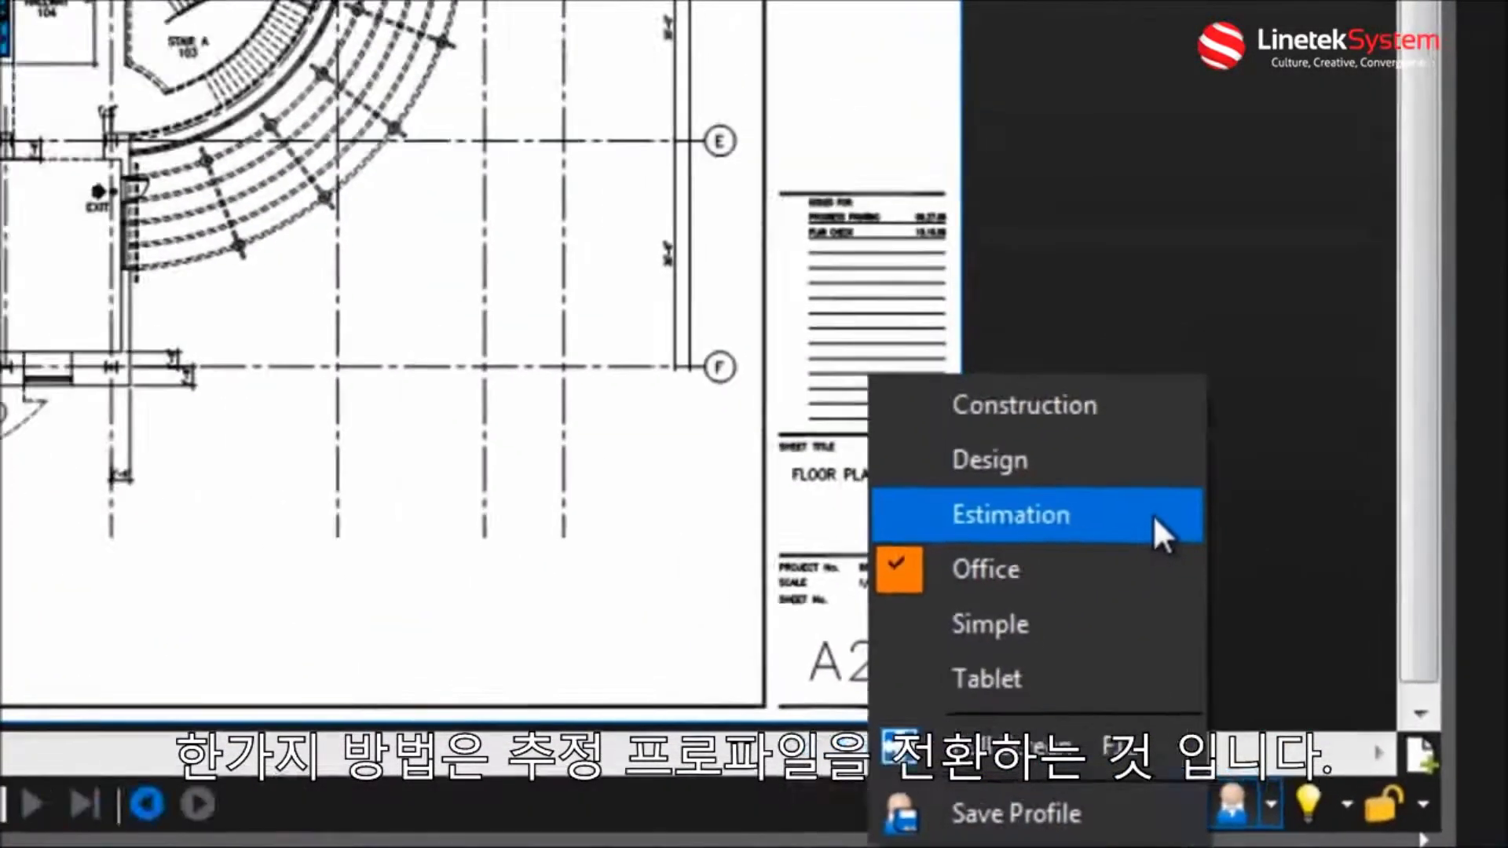
Step: Switch to the Estimation profile and display the Measurements panel
left_click(1109, 474)
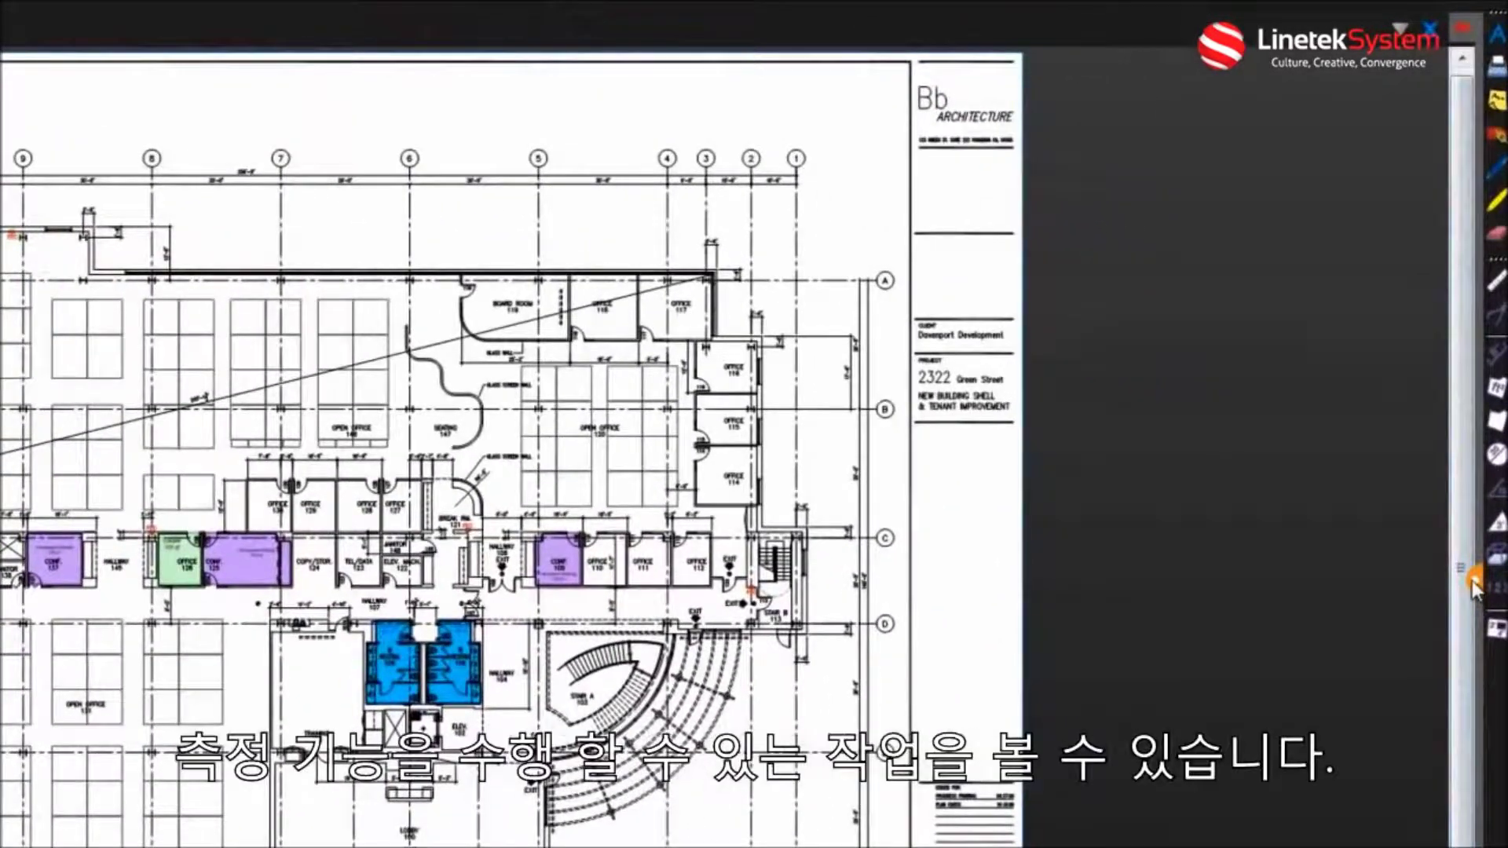
left_click(1472, 581)
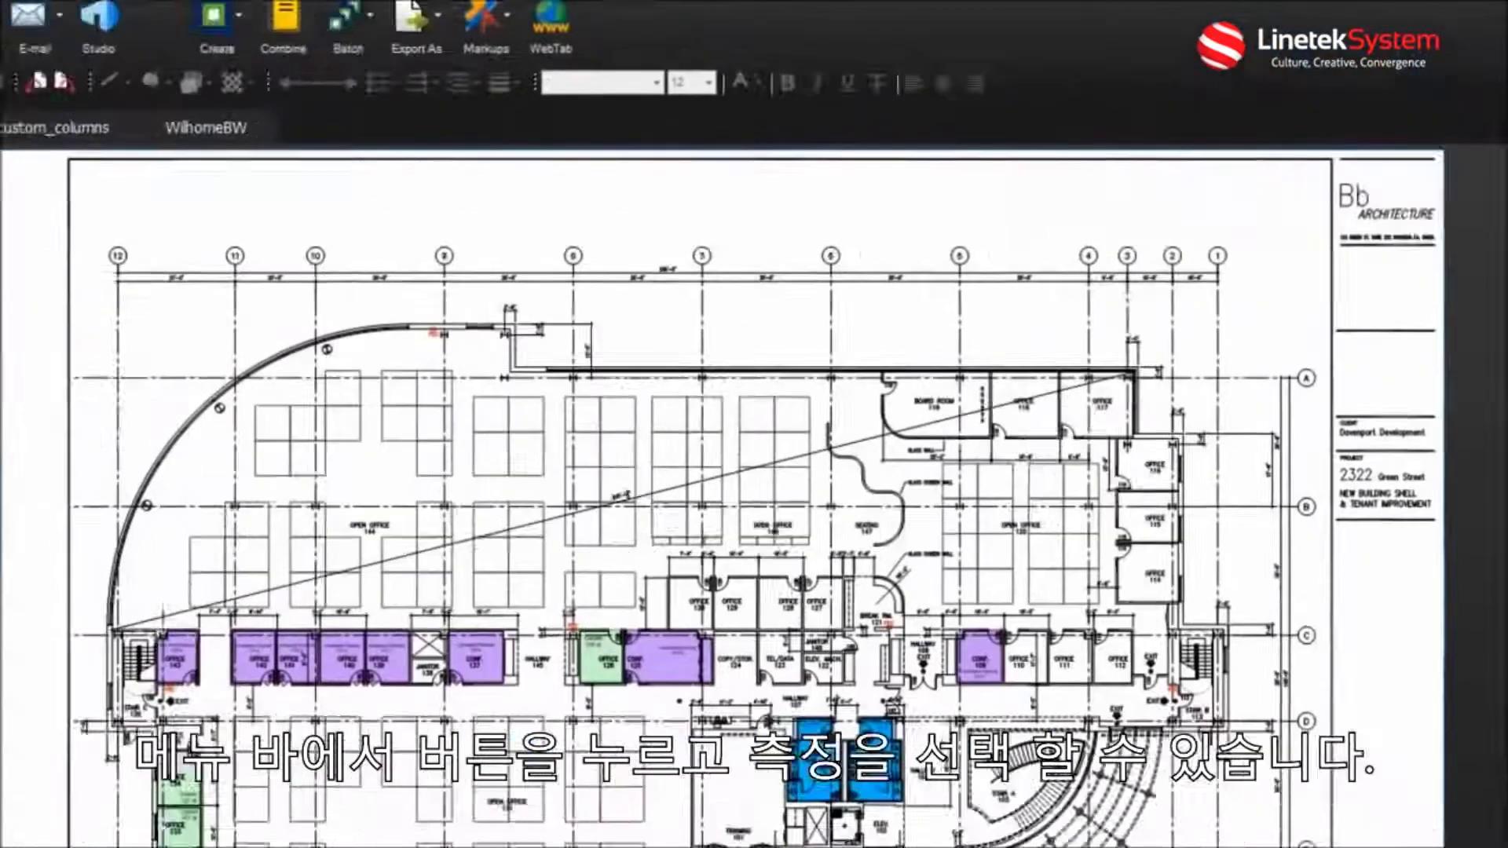
left_click(20, 64)
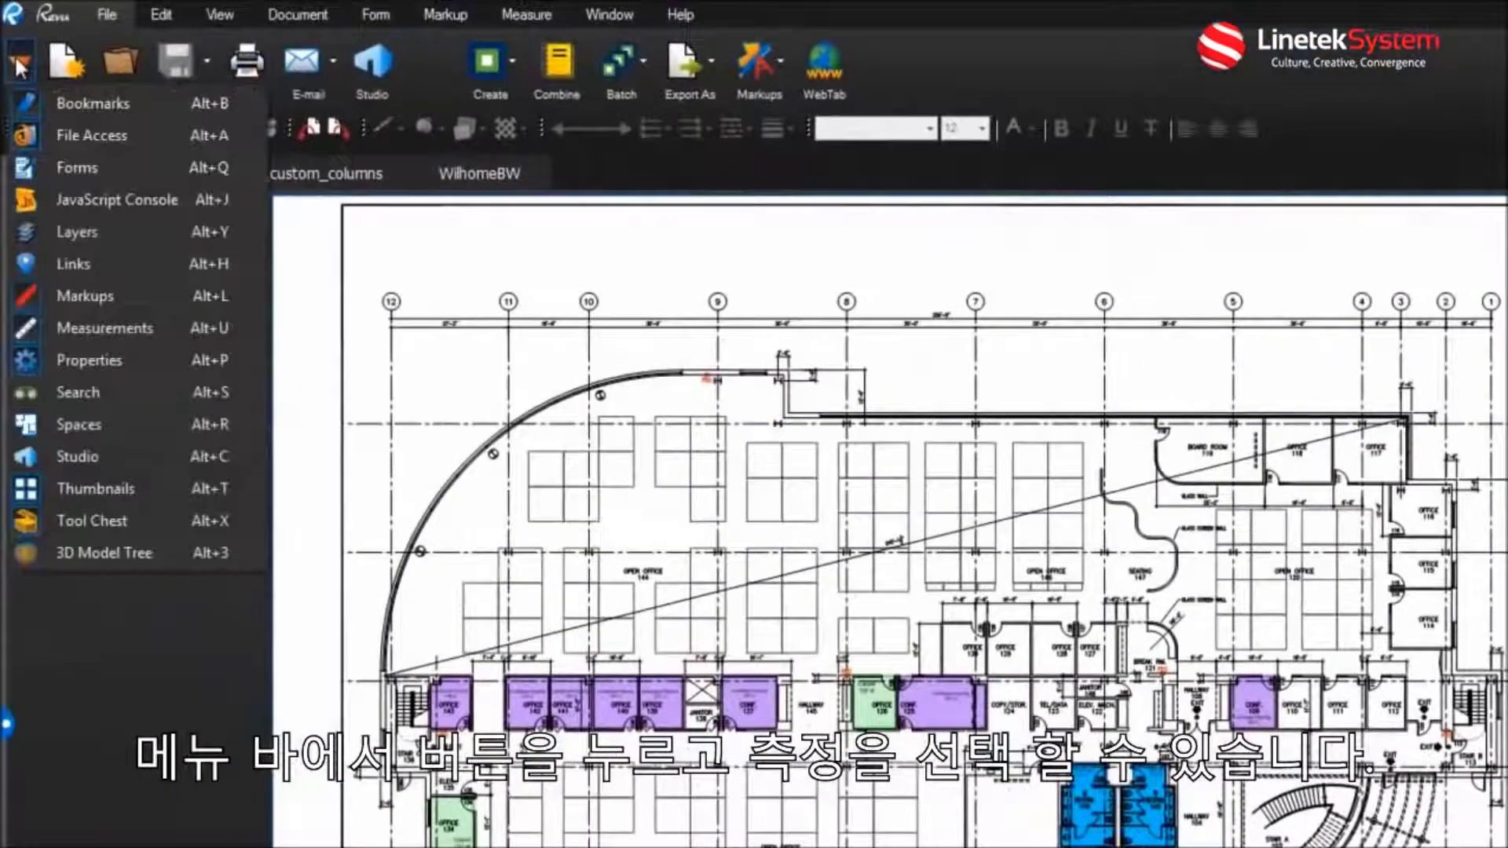
left_click(96, 326)
left_click(217, 14)
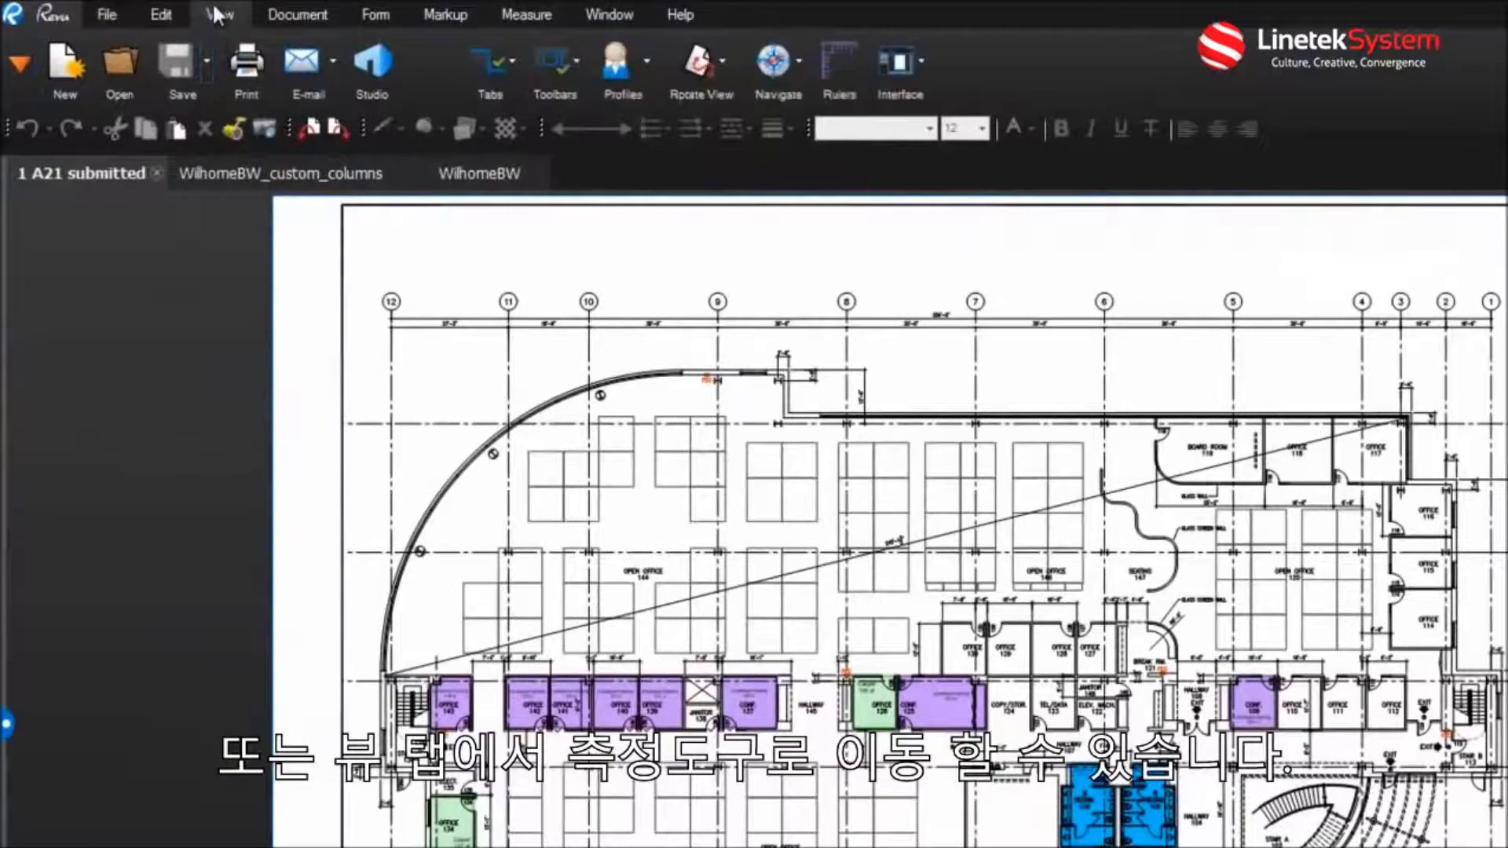
left_click(501, 64)
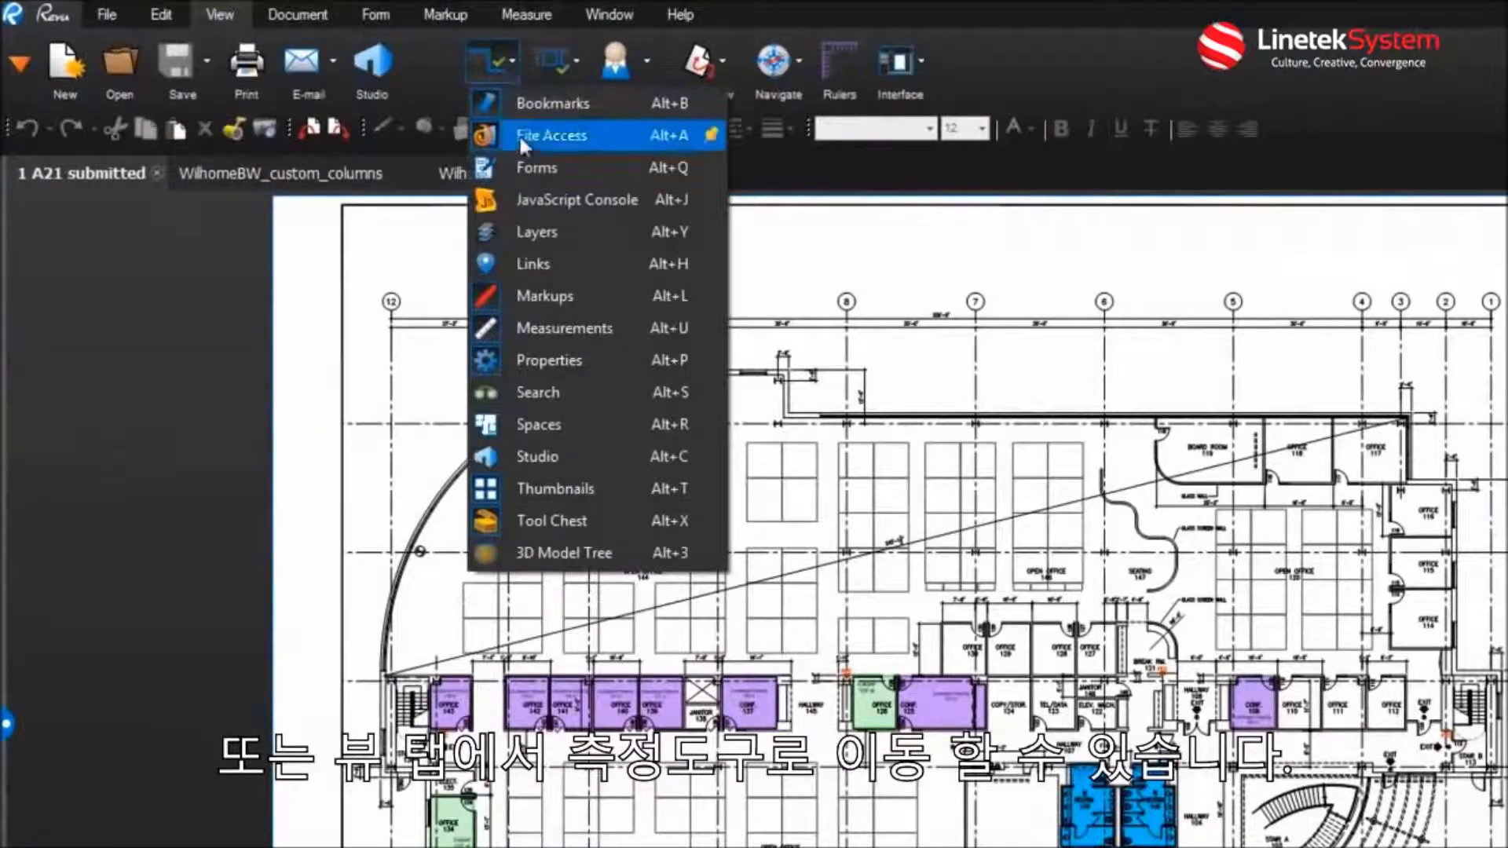
left_click(573, 323)
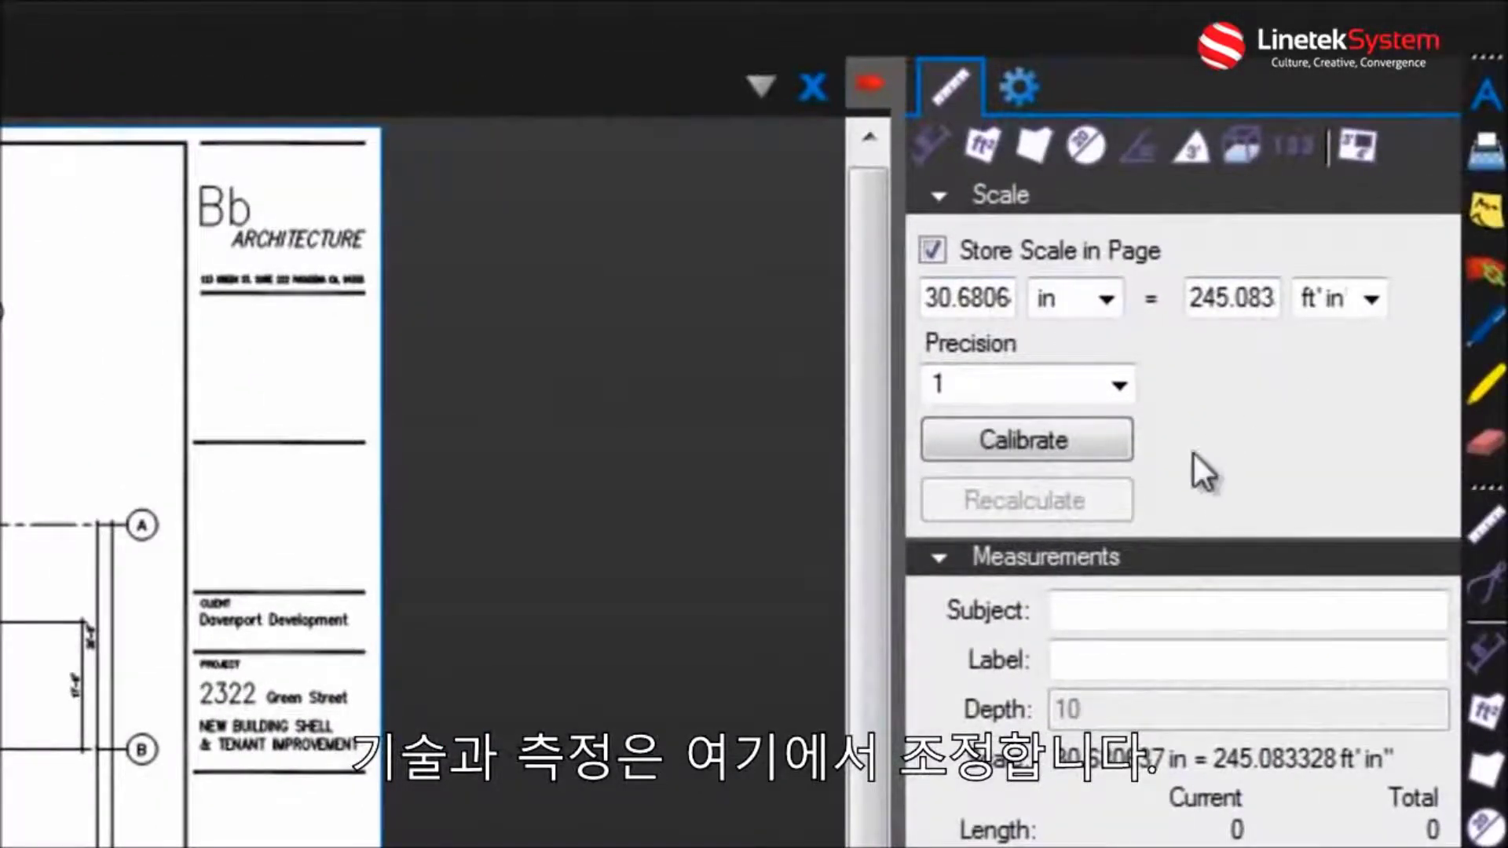
Step: Start calibrating the page scale by picking both ends of the long diagonal dimension line from Stair C to Office 117's outer corner
left_click(1006, 449)
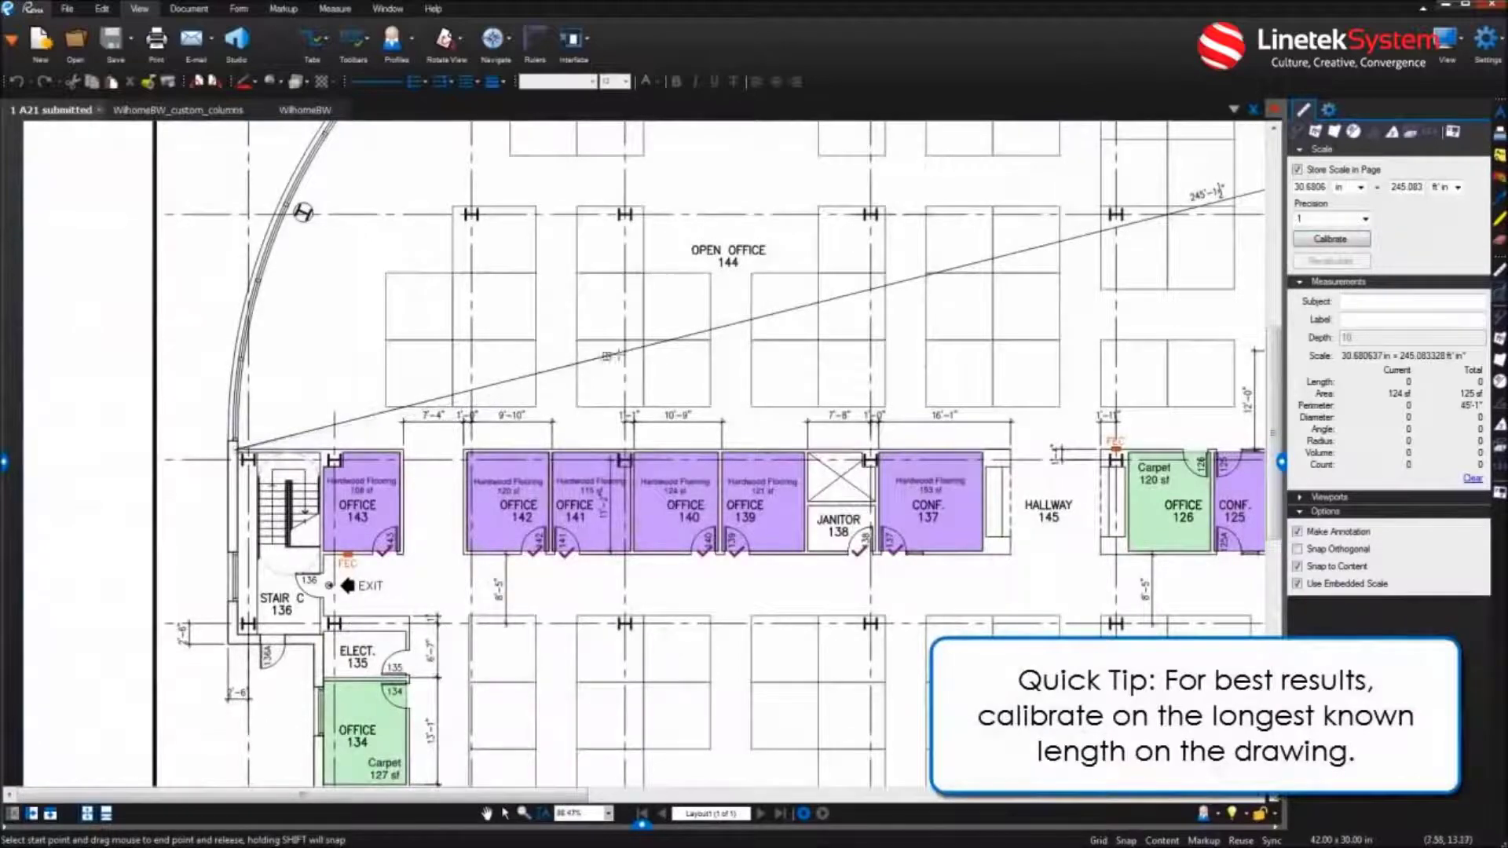
mouse_move(644, 346)
left_mouse_down()
mouse_move(1085, 251)
mouse_move(1162, 199)
mouse_move(1193, 268)
left_mouse_up()
key("Right")
key("Up")
key("Up")
key("Up")
key("Up")
key("Right")
key("Right")
key("Right")
key("Right")
key("Right")
key("Right")
left_click_drag(666, 257, 1141, 234)
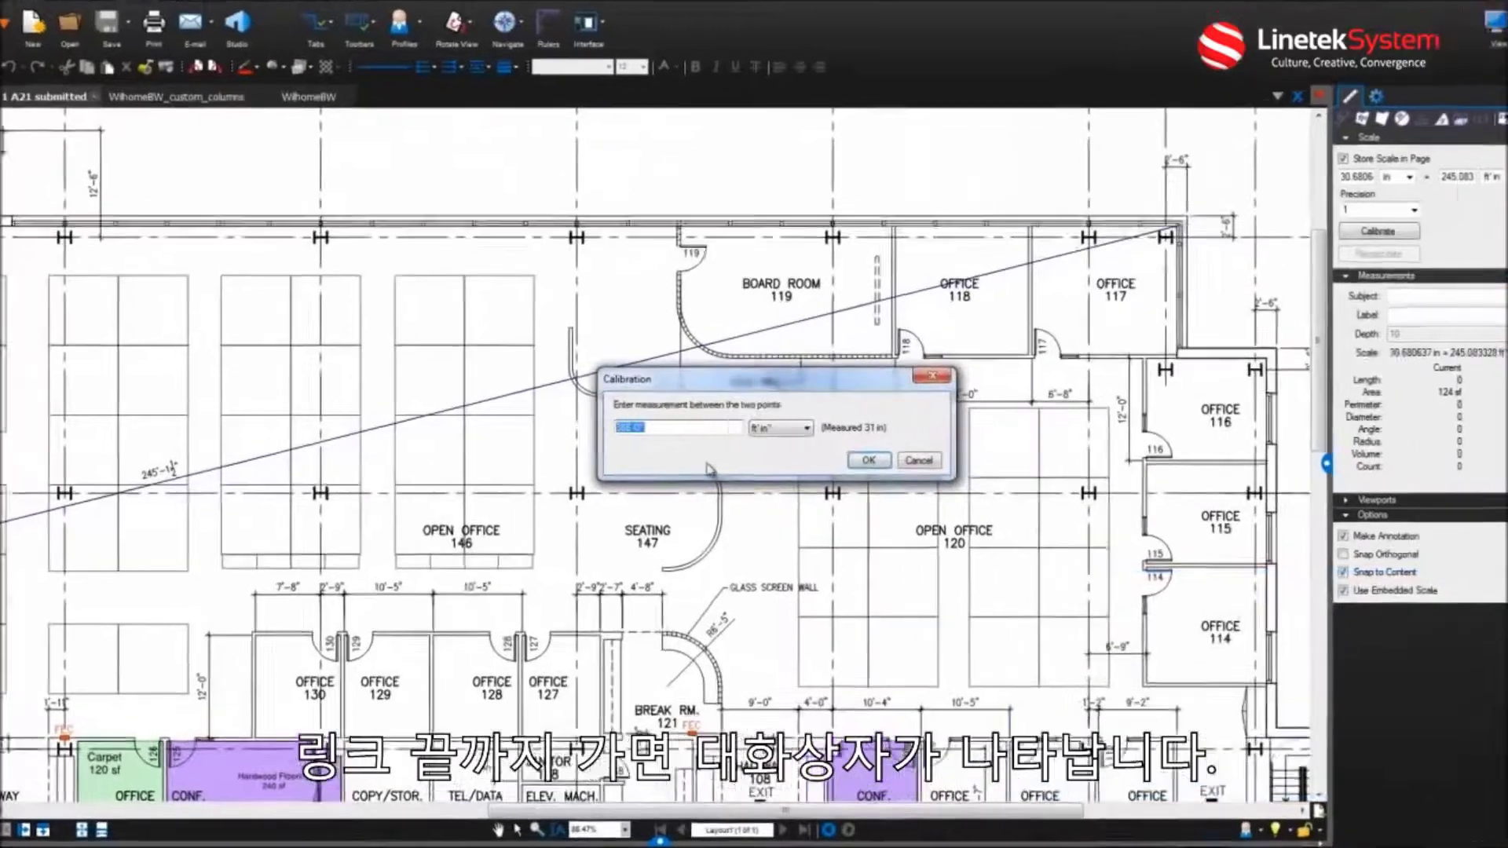
Step: Set the calibration distance between the two points to 245' 1.5"
type("245")
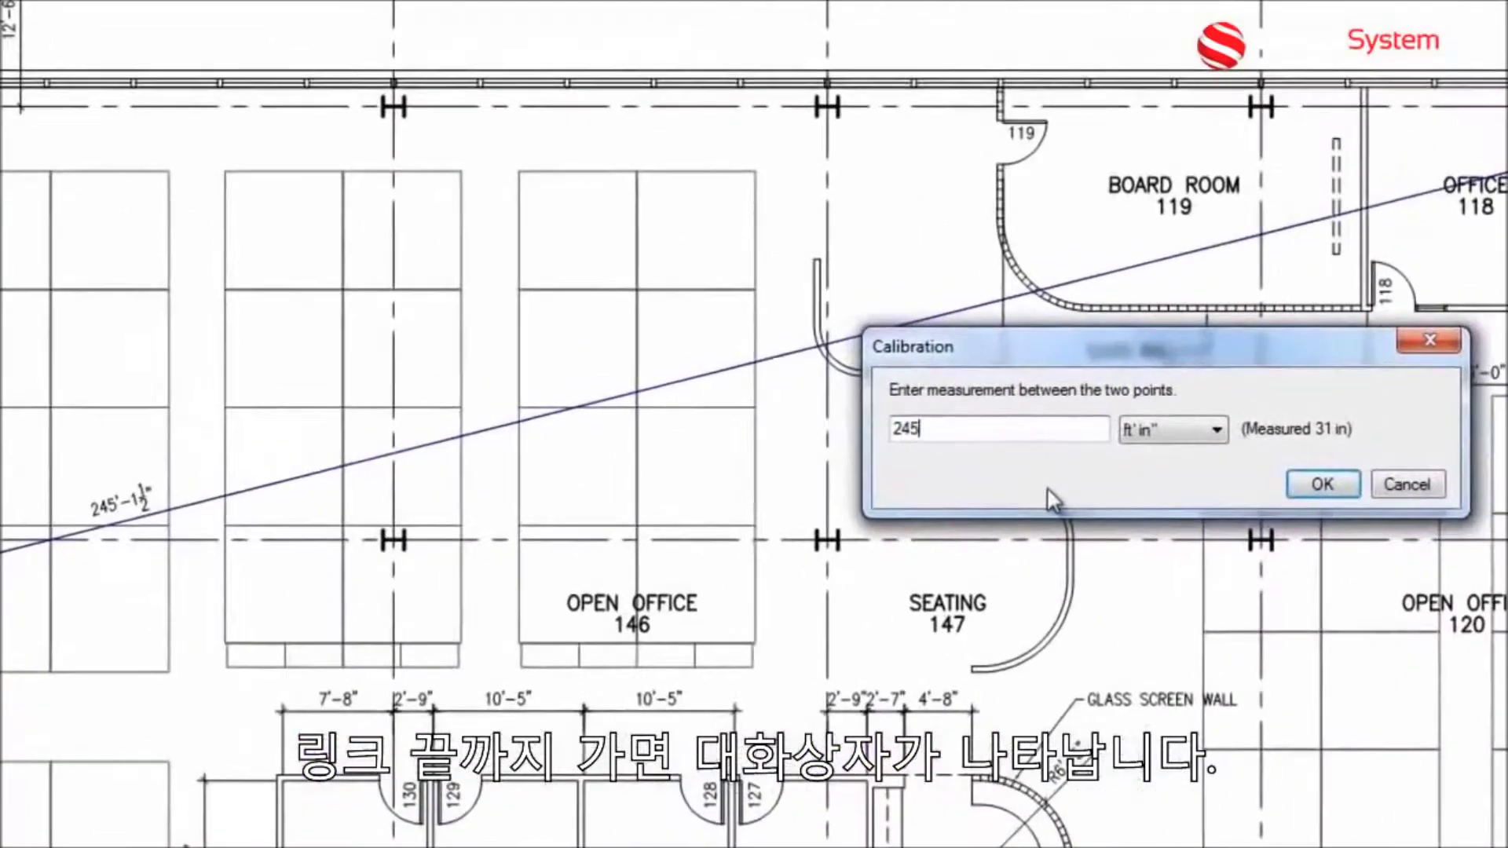
type("' 1.")
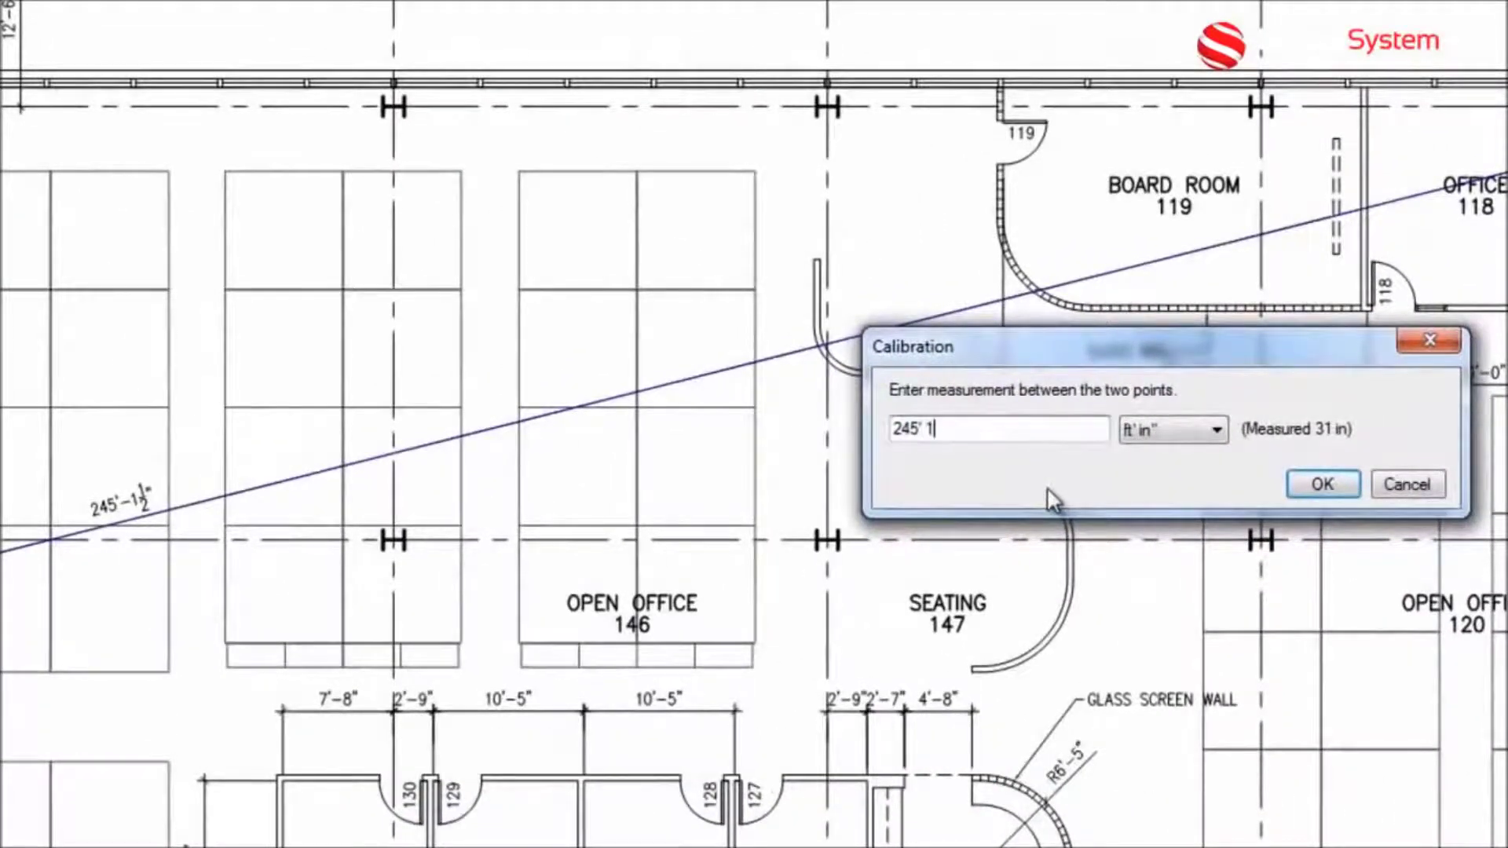
type("5\"")
key("Return")
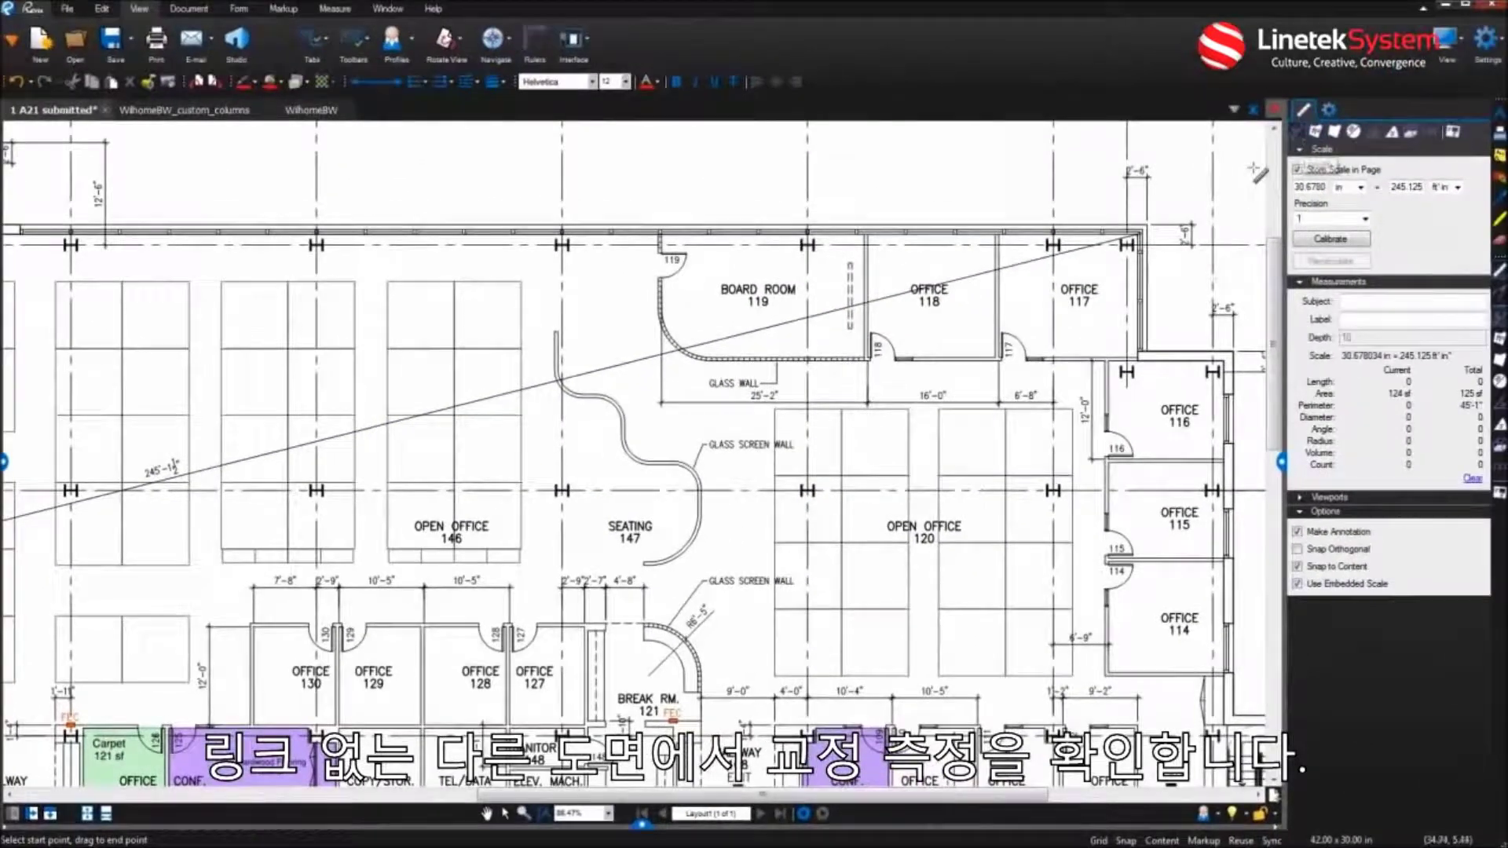
Step: Measure the dimension span above Office 129 to check the calibration, and toggle storing the scale in the page off and on again
left_click(347, 586)
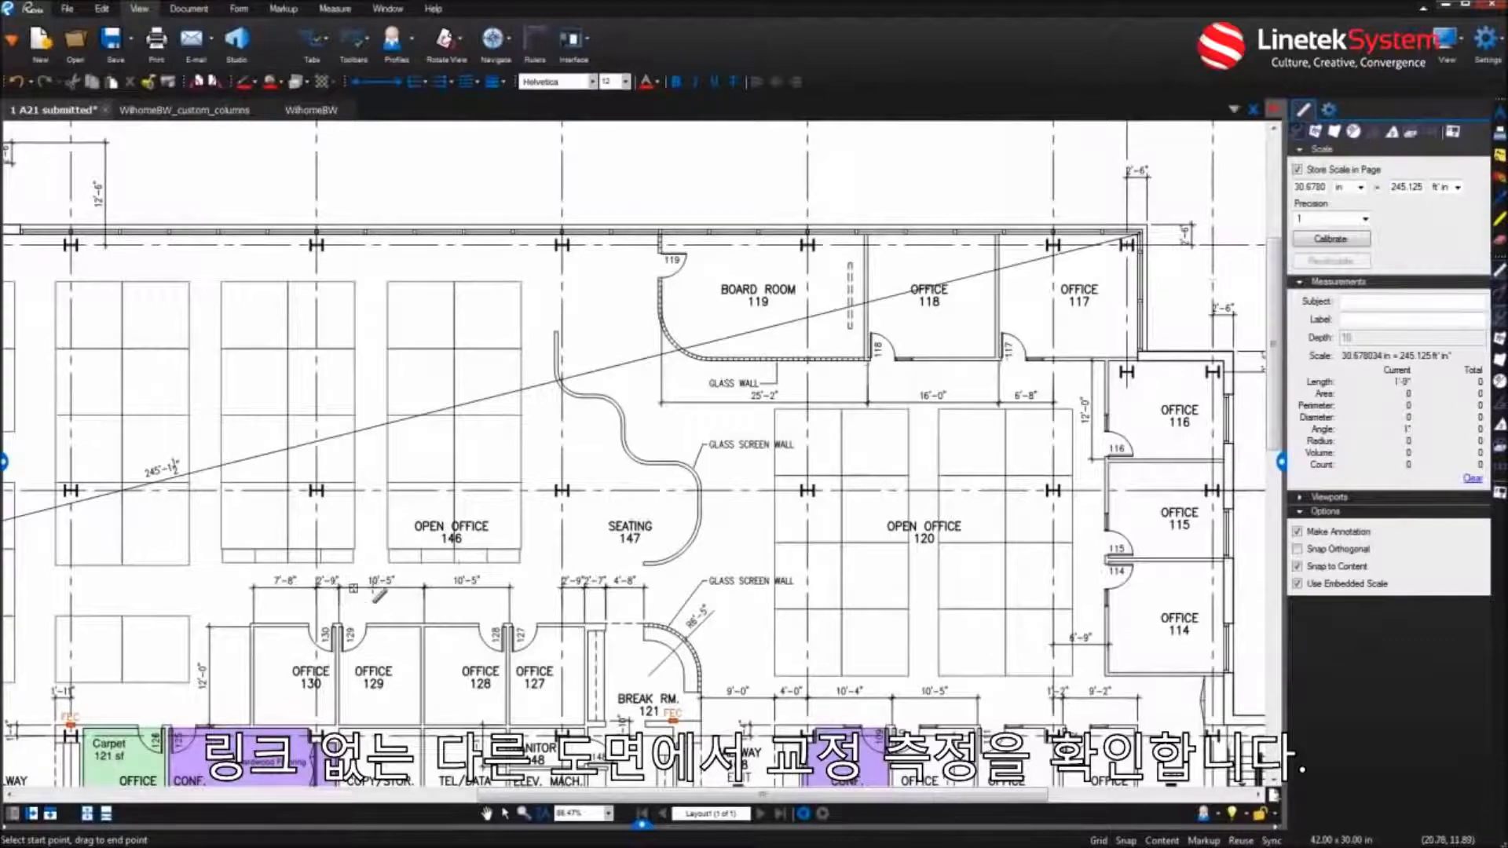
left_click(424, 588)
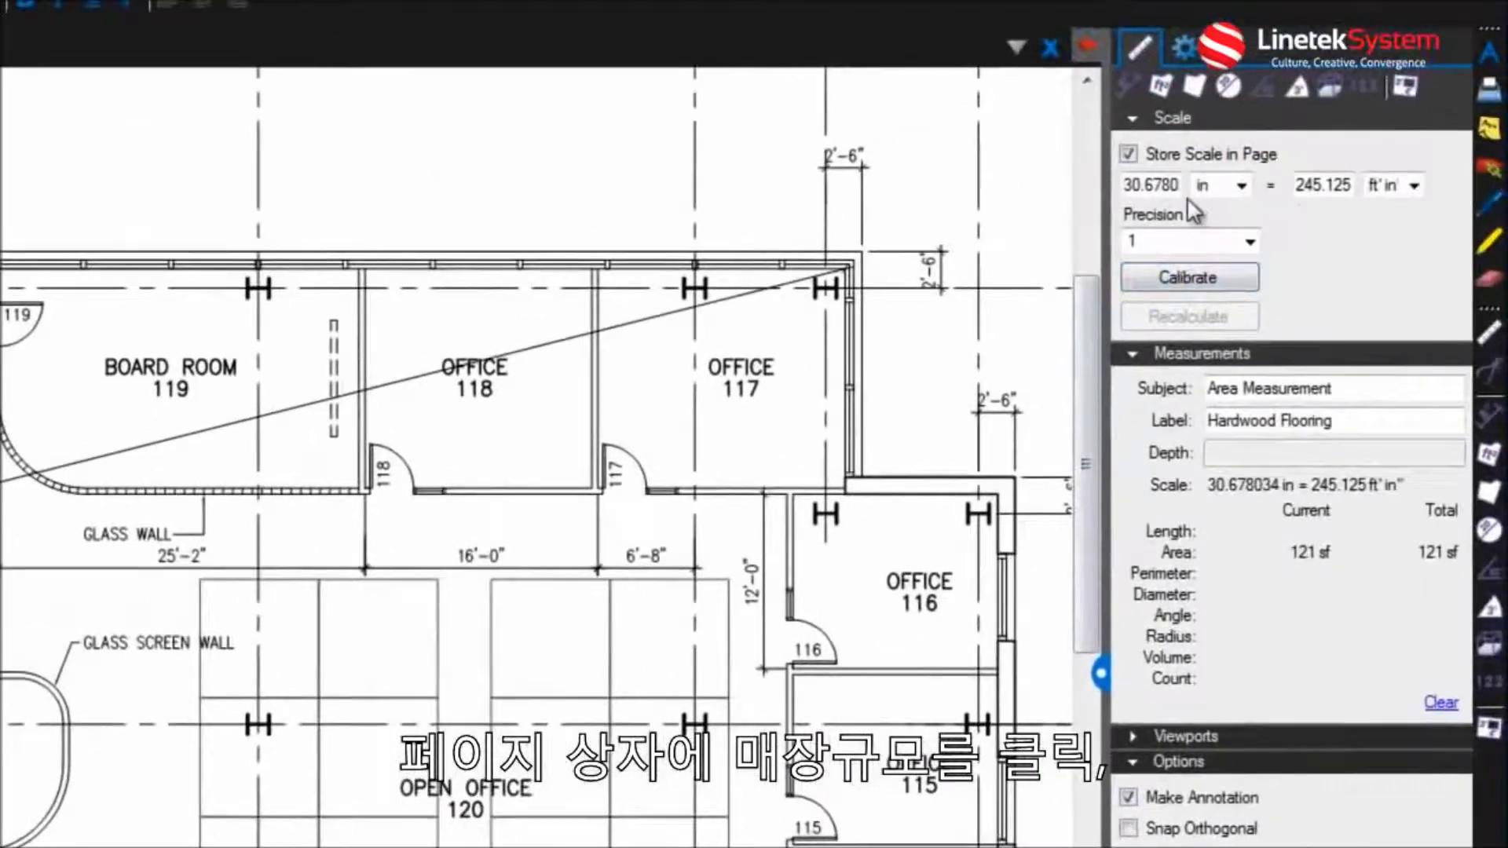
left_click(1172, 154)
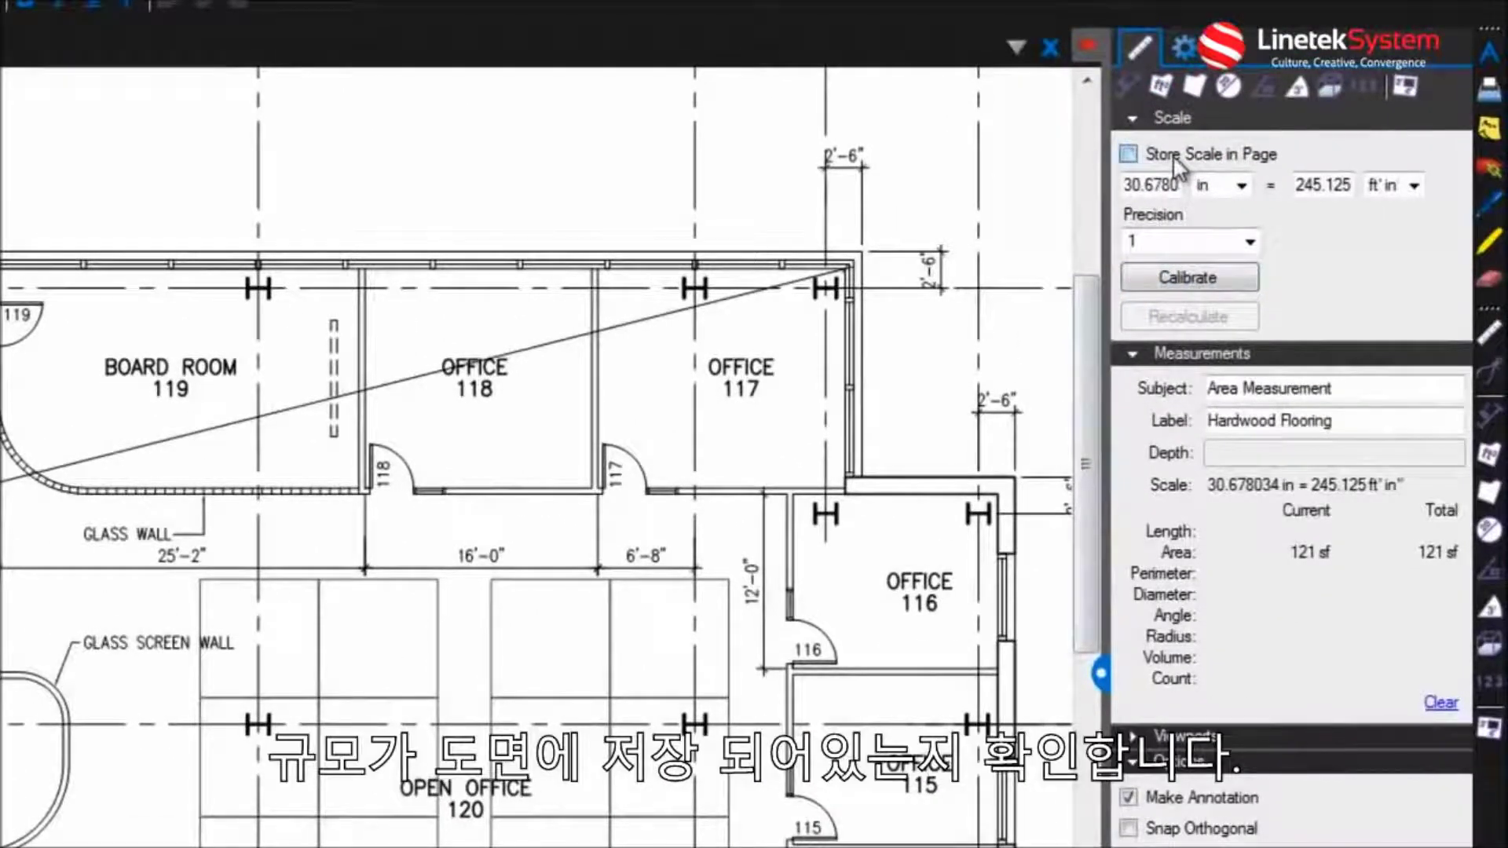
left_click(1172, 154)
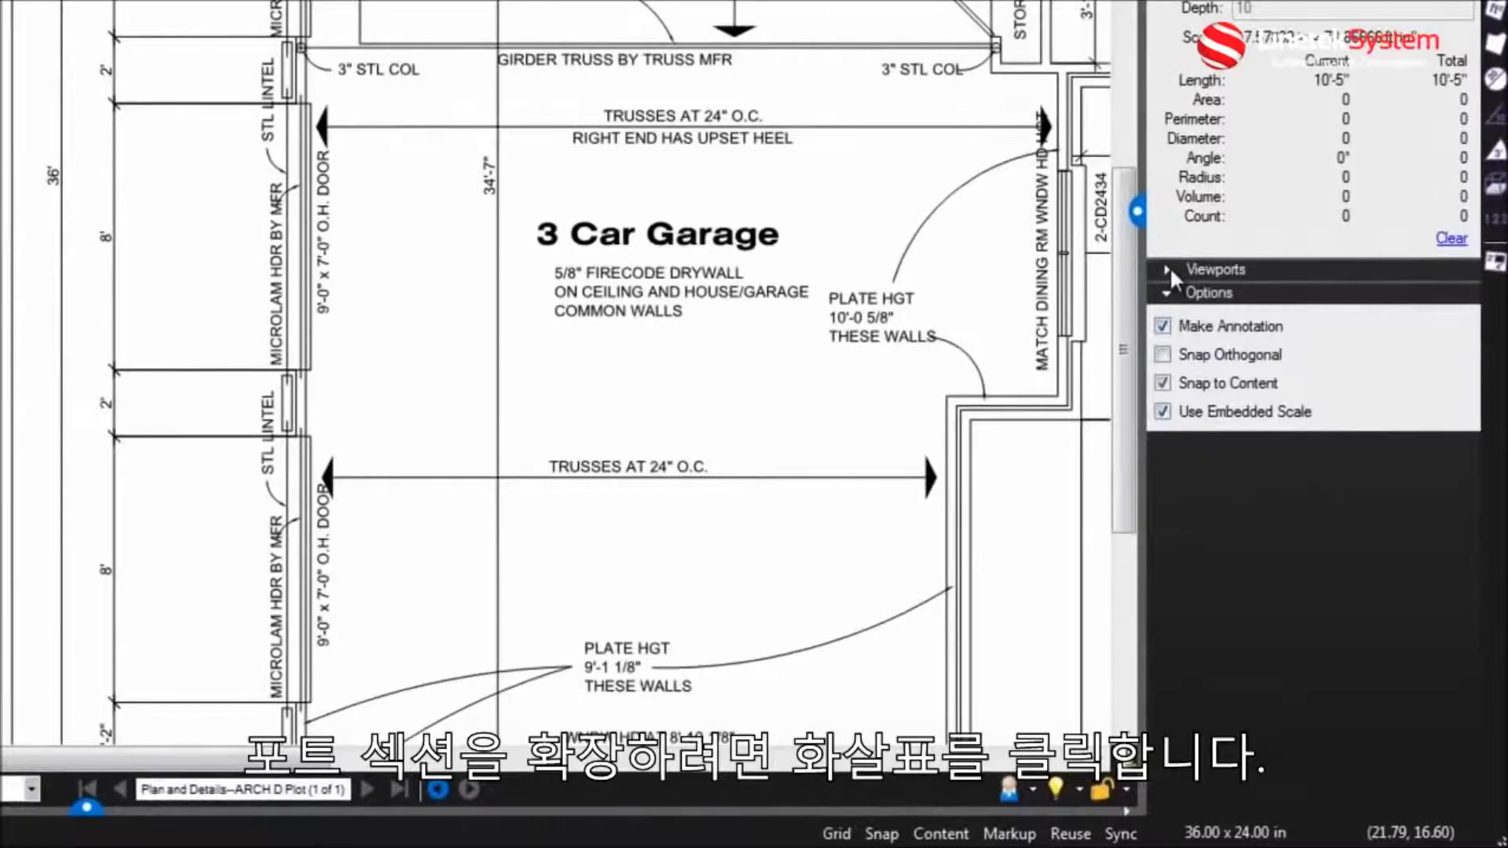
Step: Add a viewport around the stair and desk elevation 13 and name it Planning Desk
left_click(1169, 269)
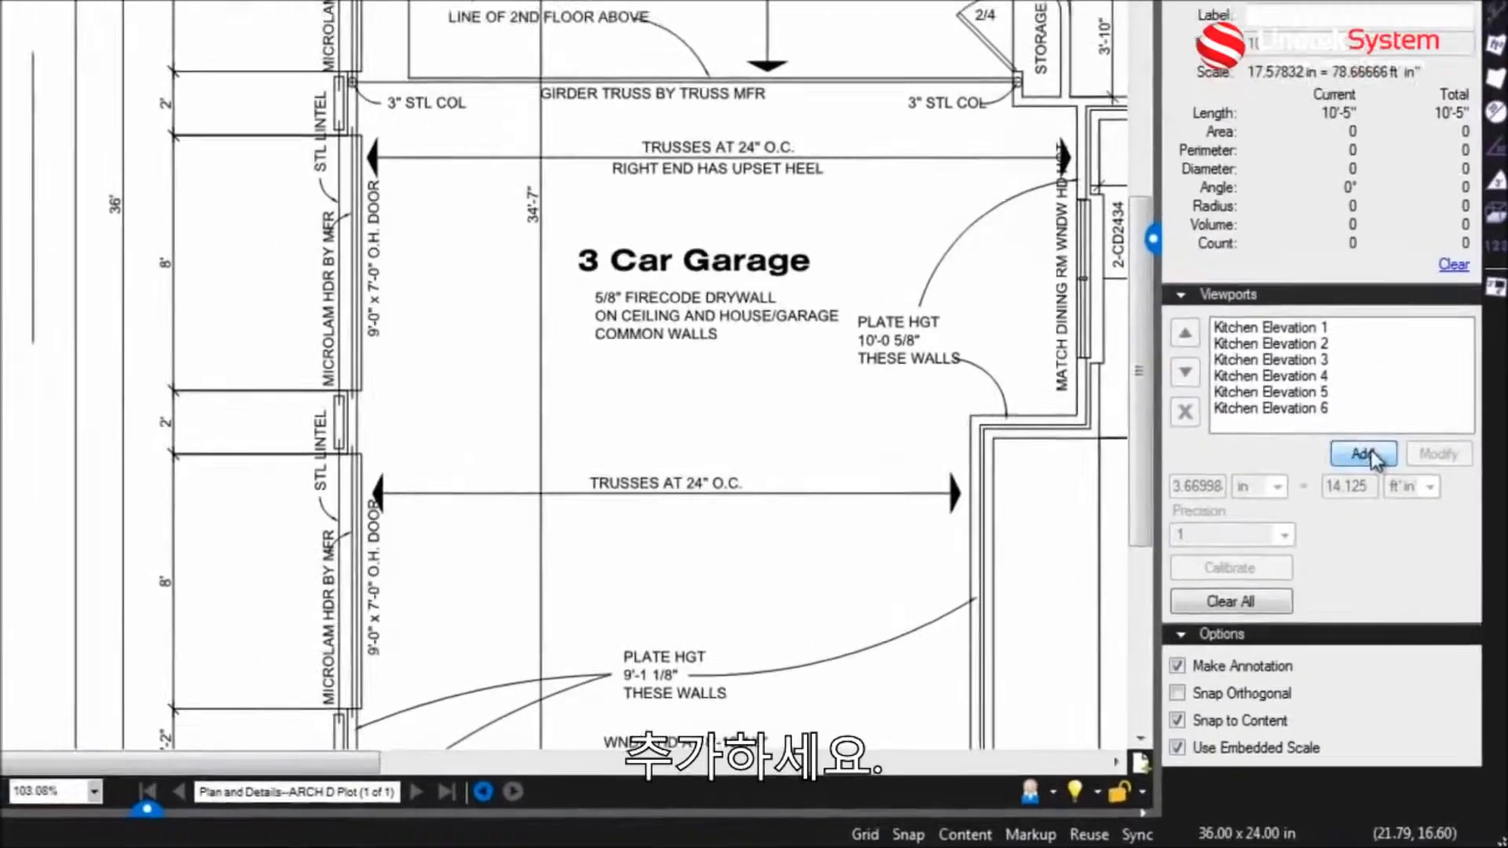
left_click(1367, 438)
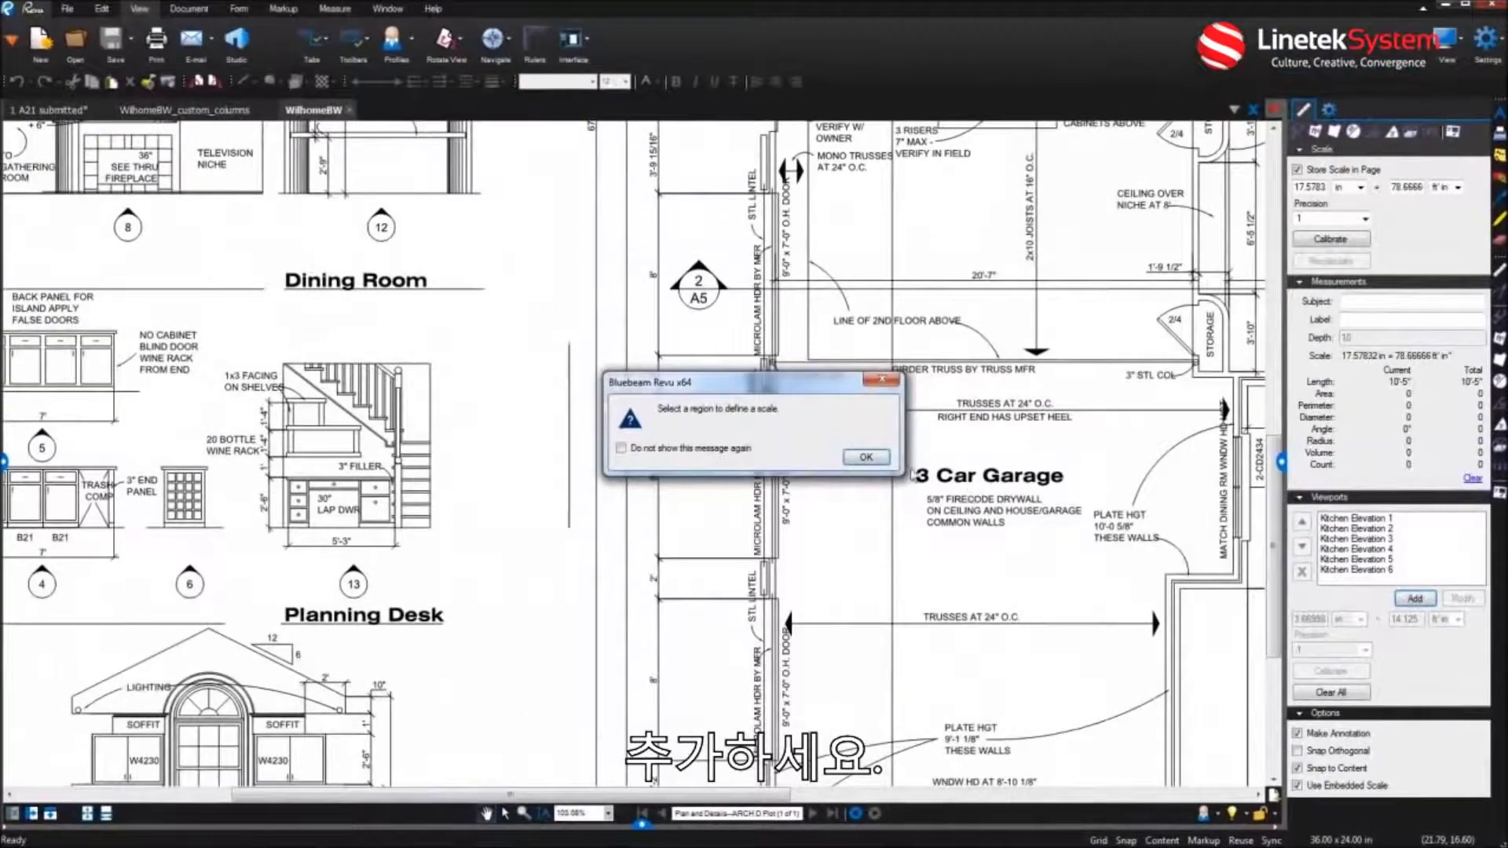
left_click(861, 457)
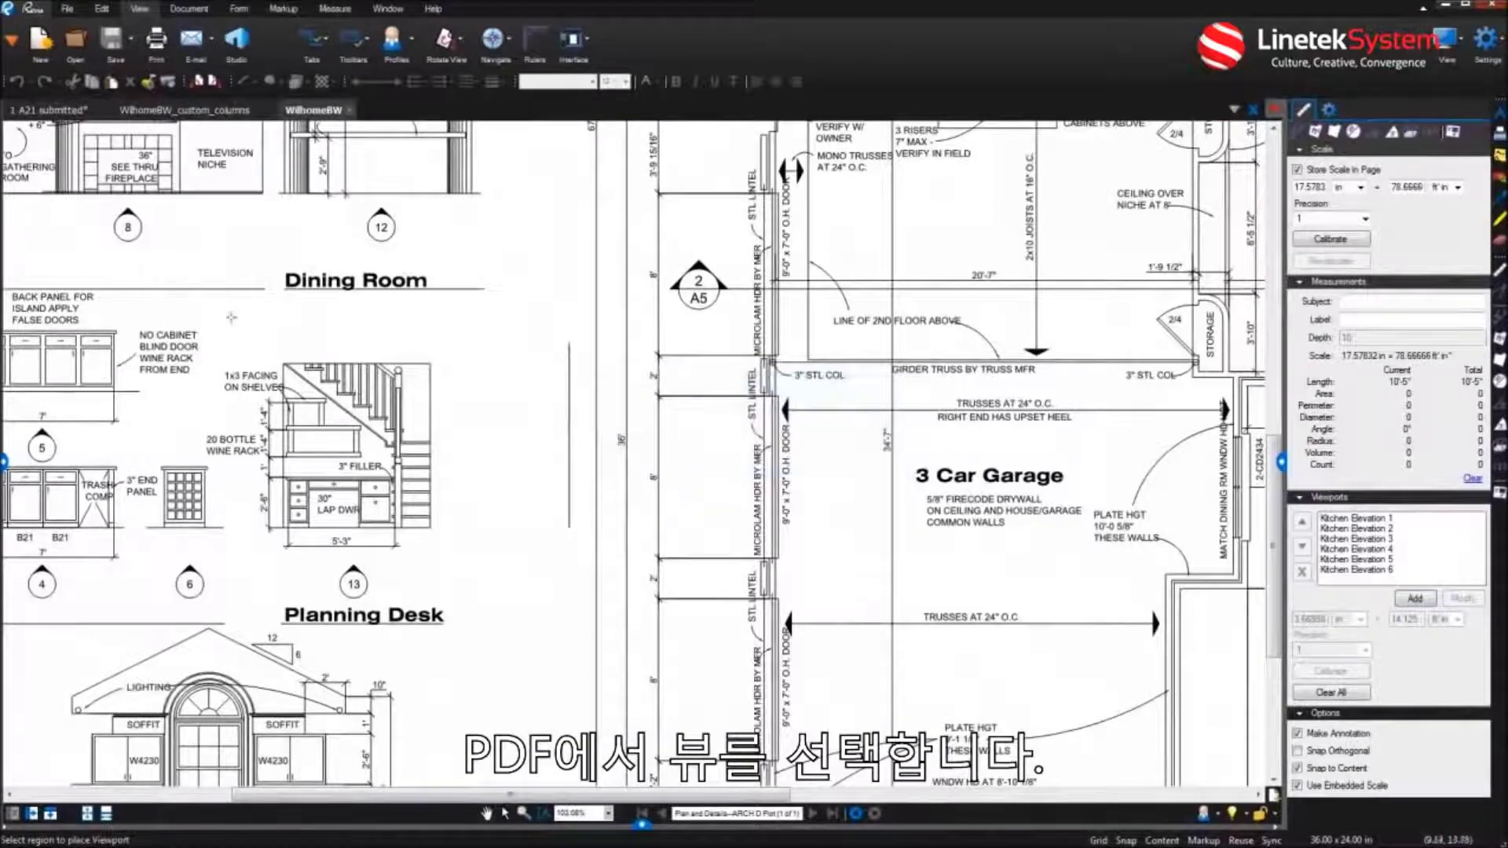
left_click_drag(215, 321, 482, 630)
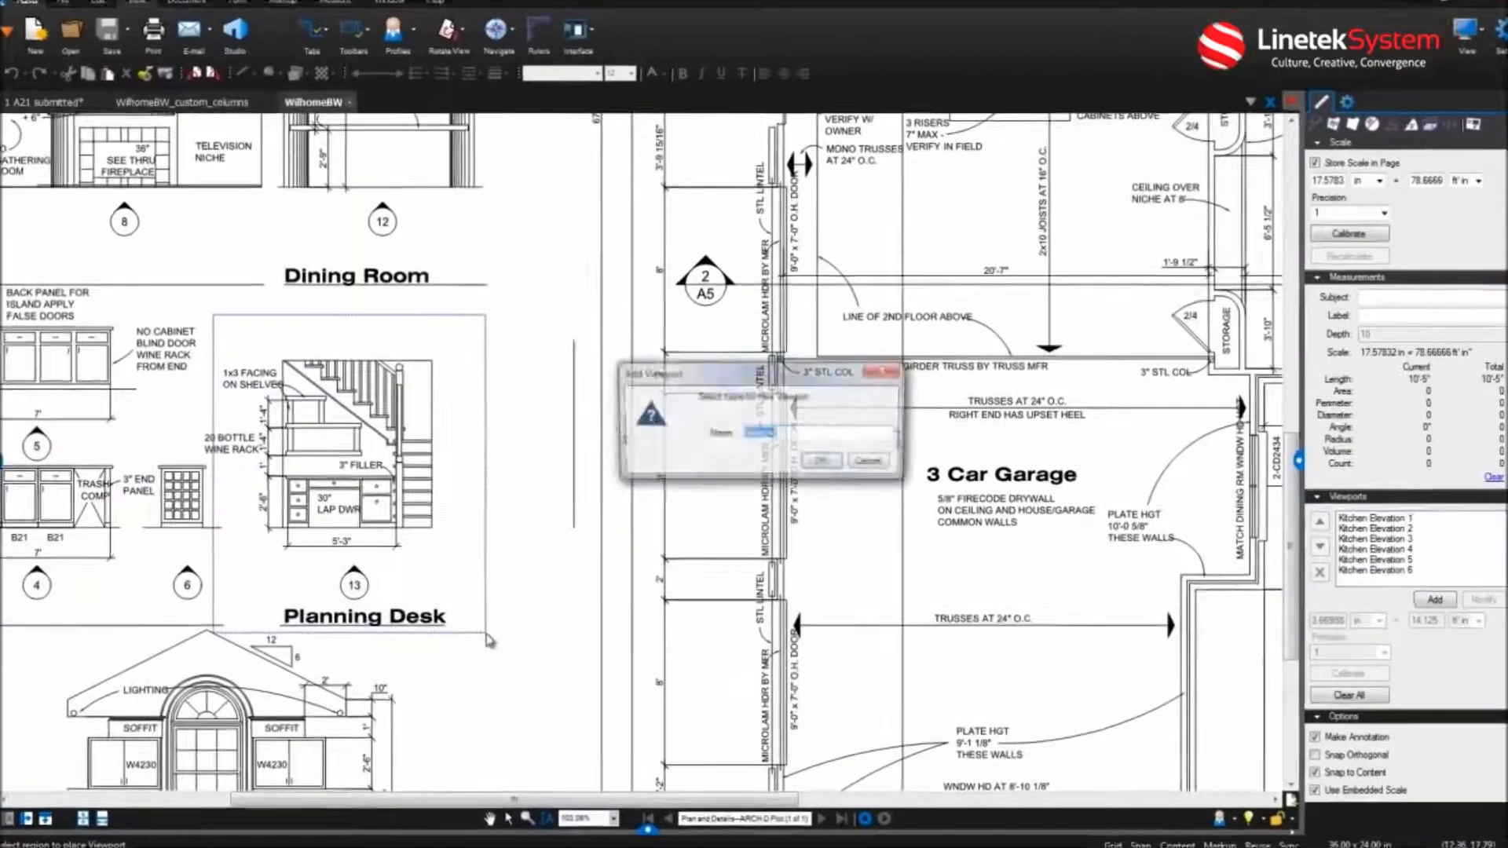
type("Planning Desk")
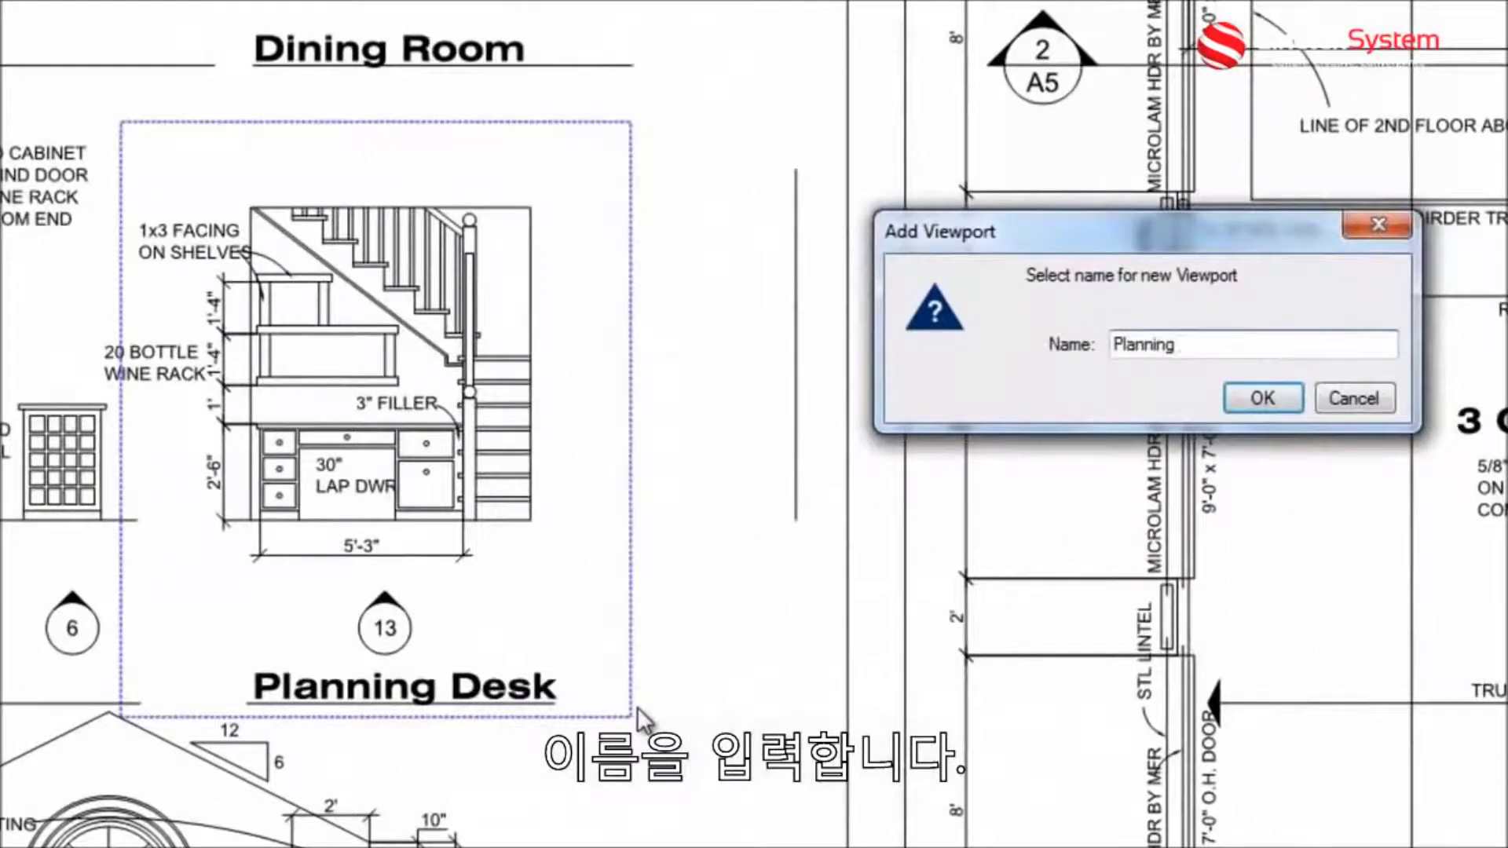
key("Return")
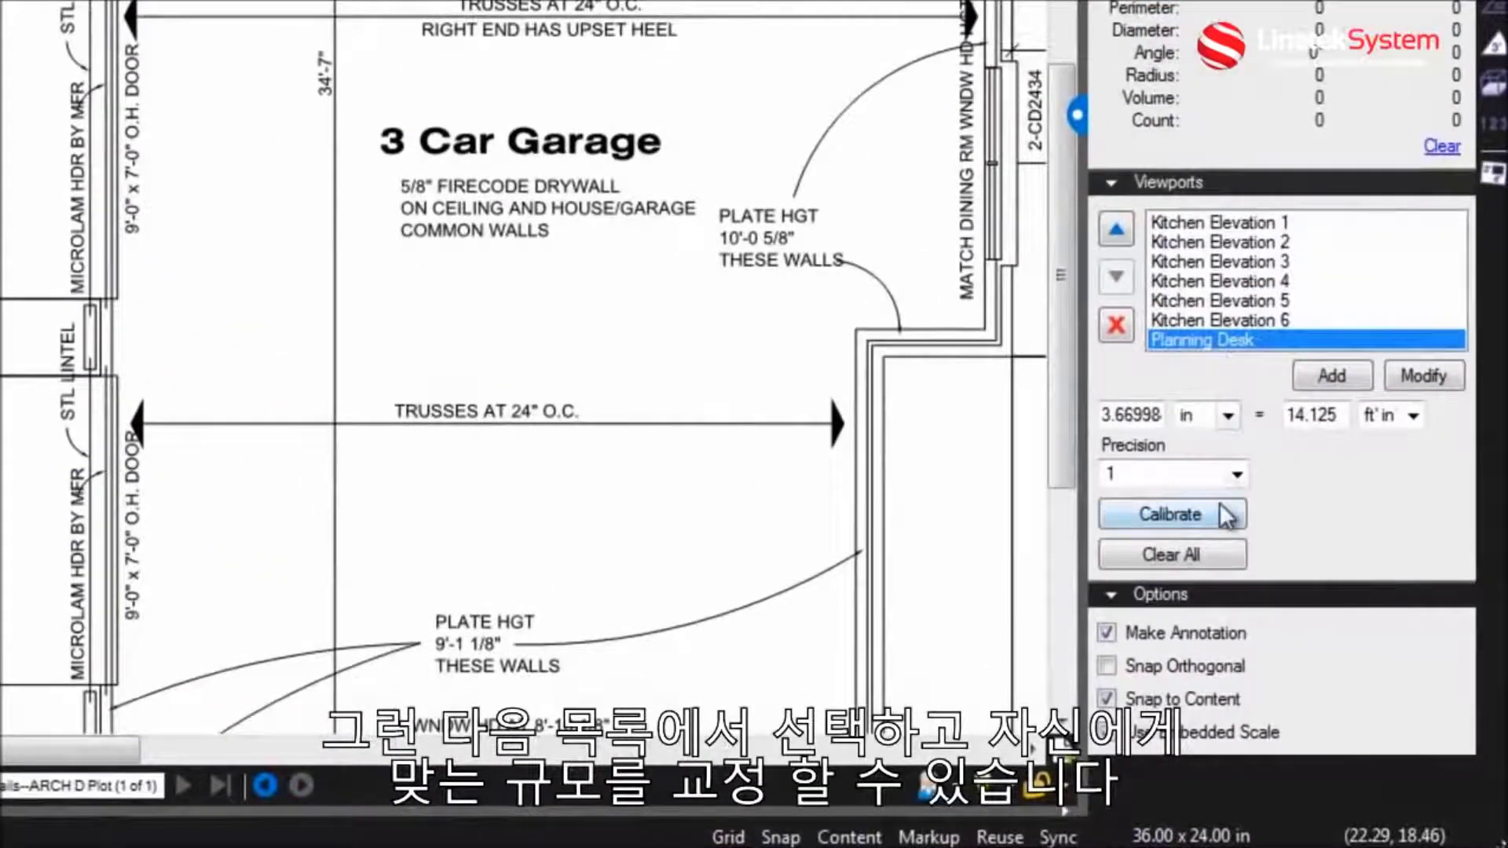
Step: Calibrate the Planning Desk viewport to 5' 3" using both ends of the dimension line below the desk
left_click(1219, 515)
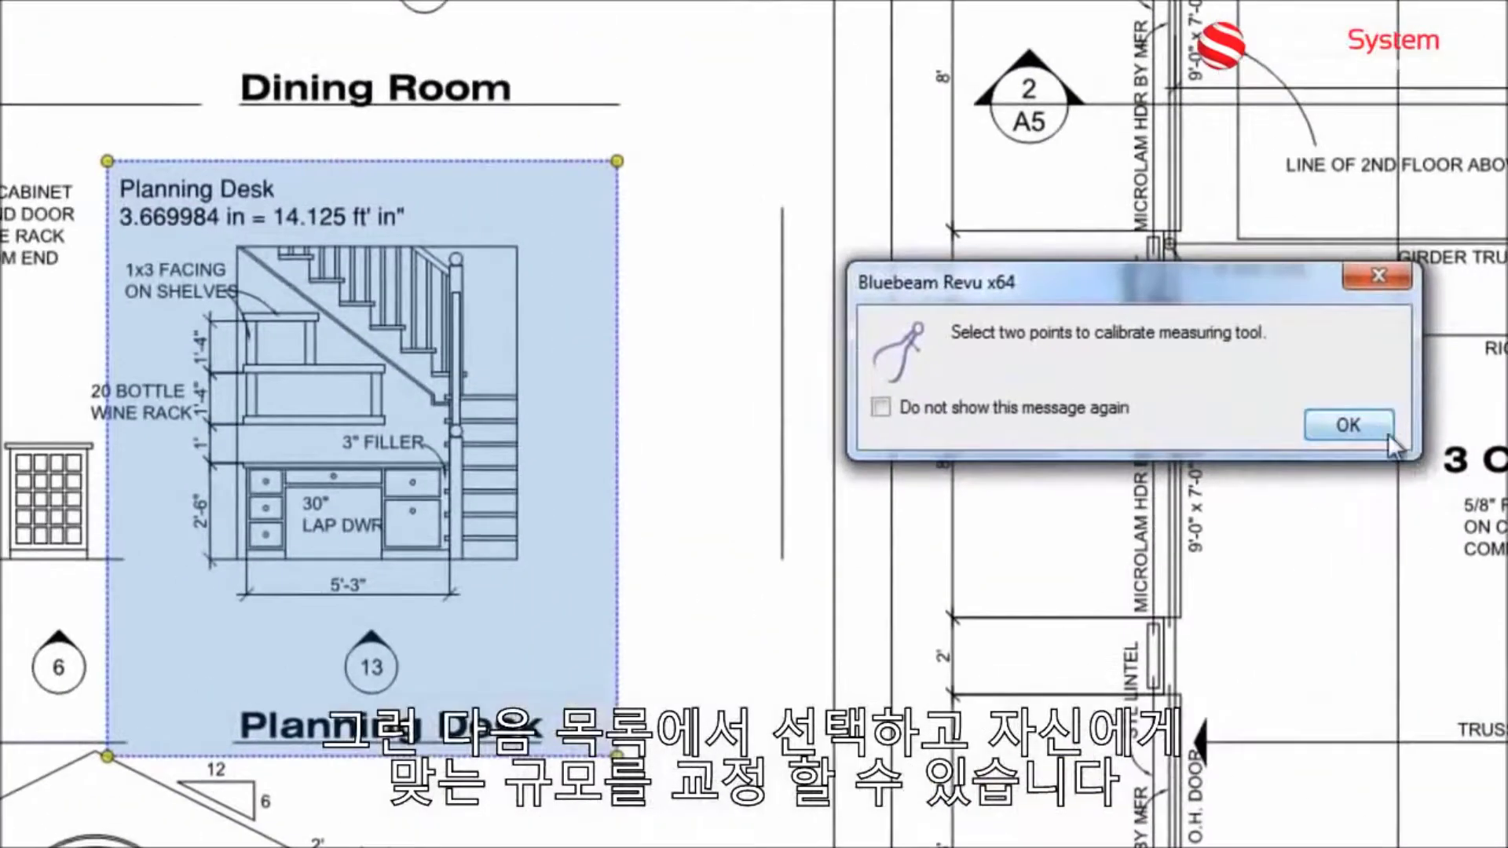
left_click(1348, 425)
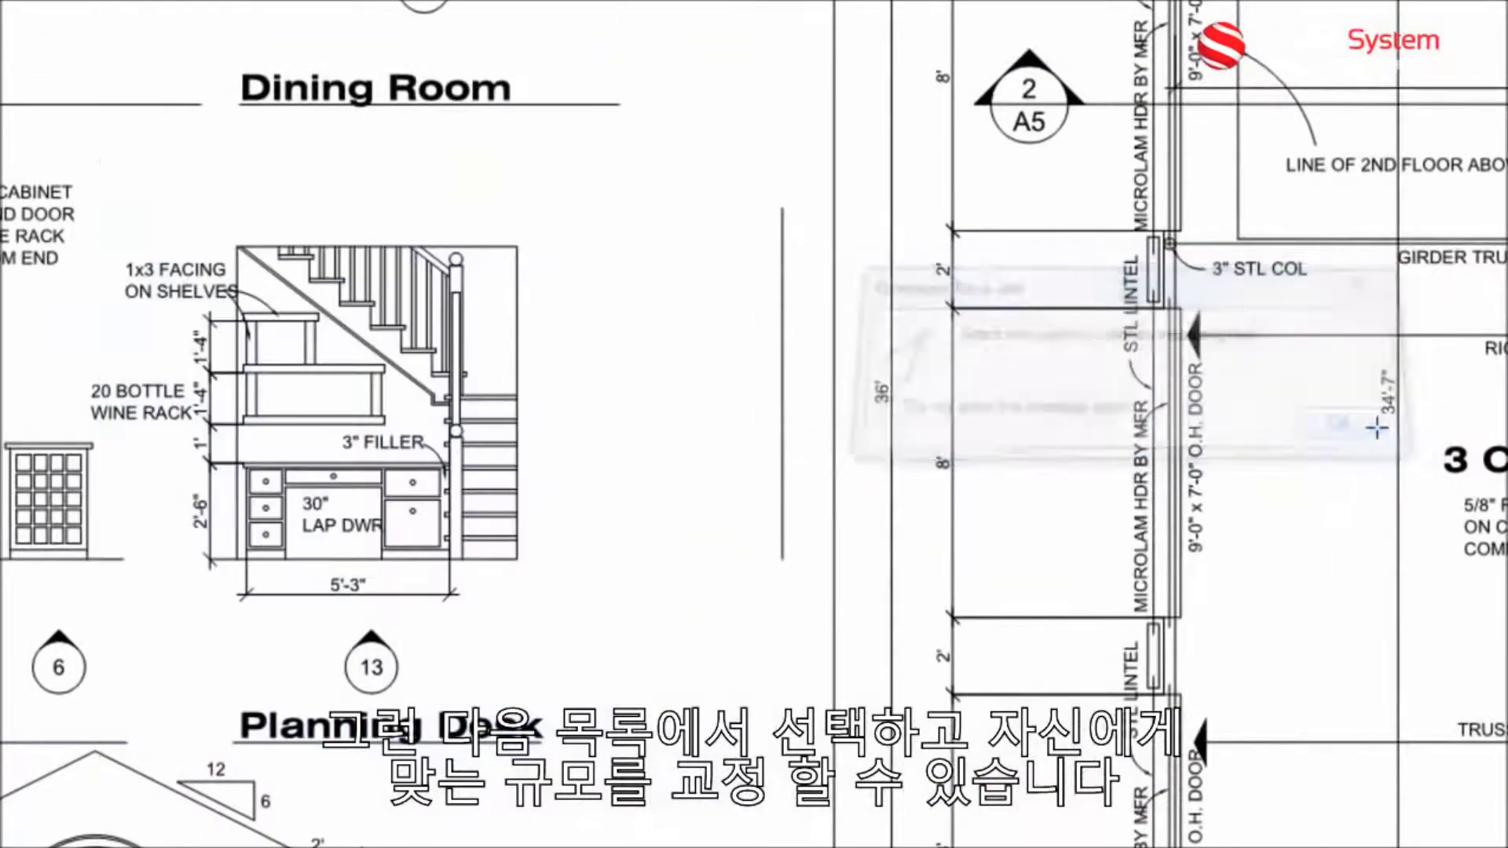
left_click(248, 595)
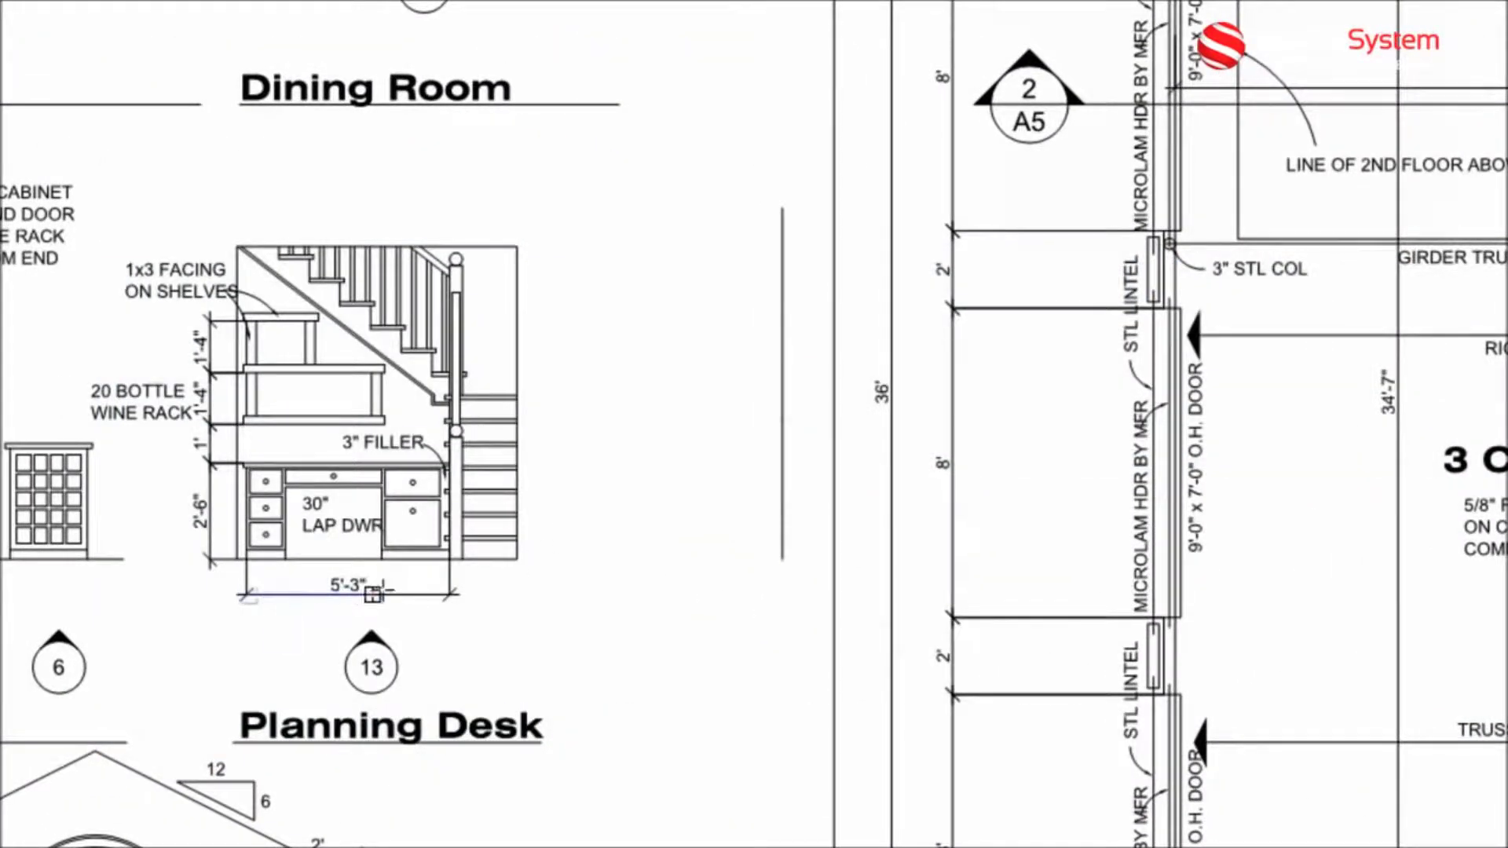
left_click(450, 594)
type("5' 3\"")
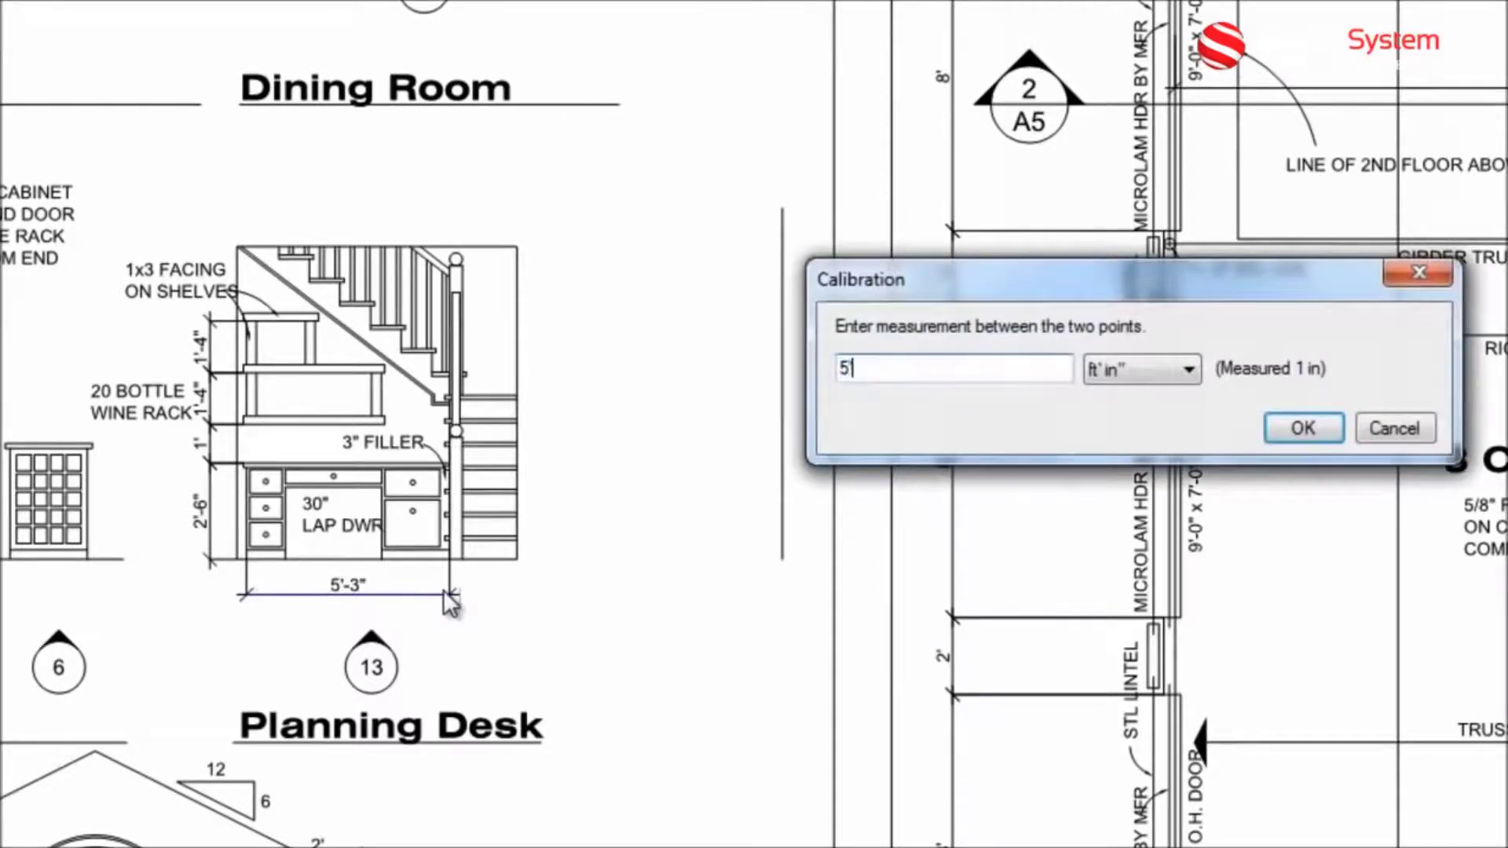
left_click(1304, 429)
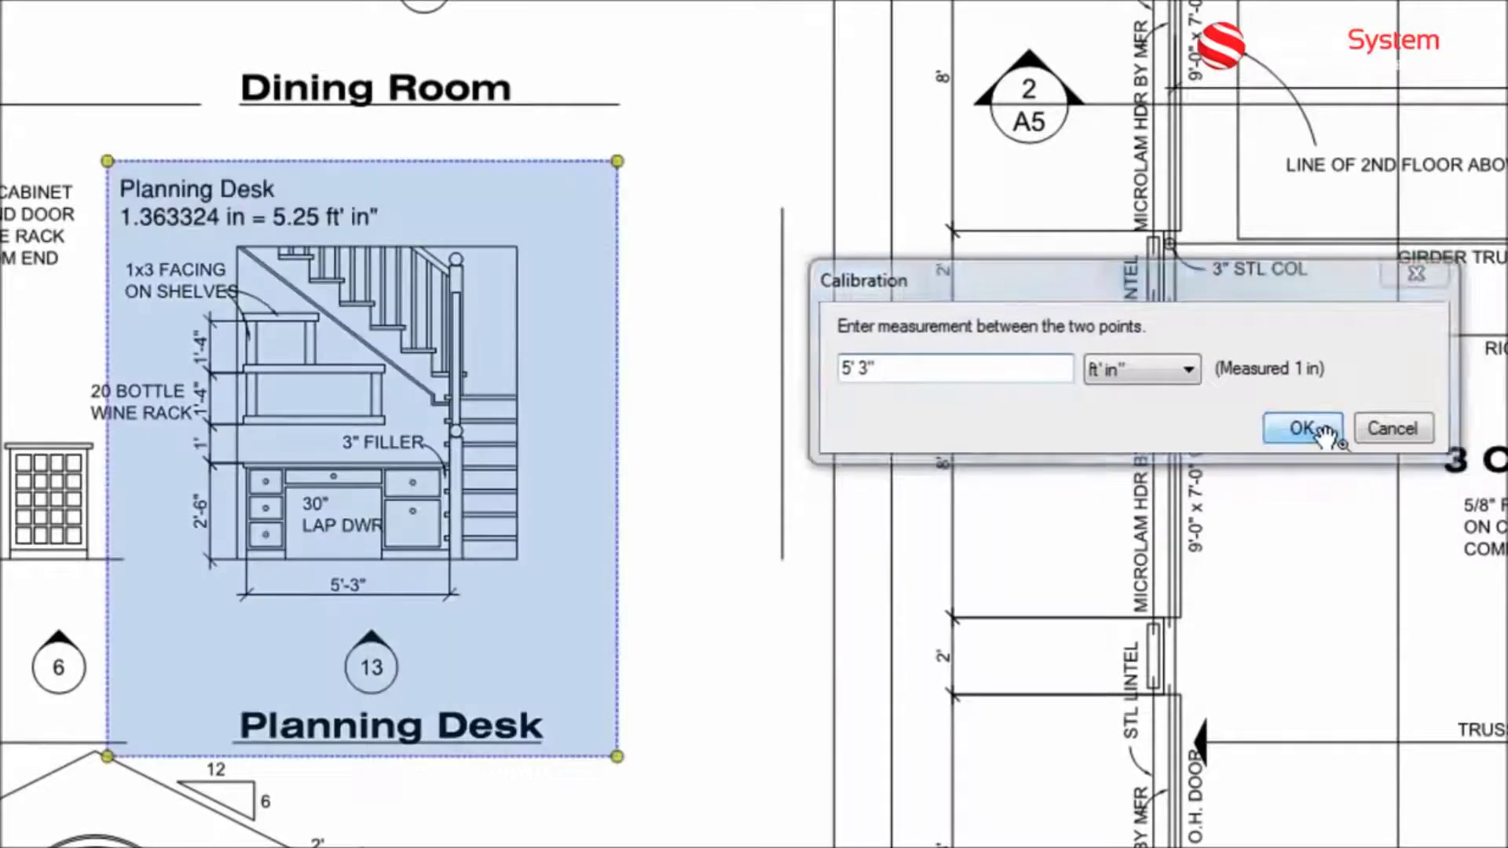
Step: Measure the planning desk's width along its base, and move the measurement outside the viewport
left_click(248, 560)
left_click(450, 559)
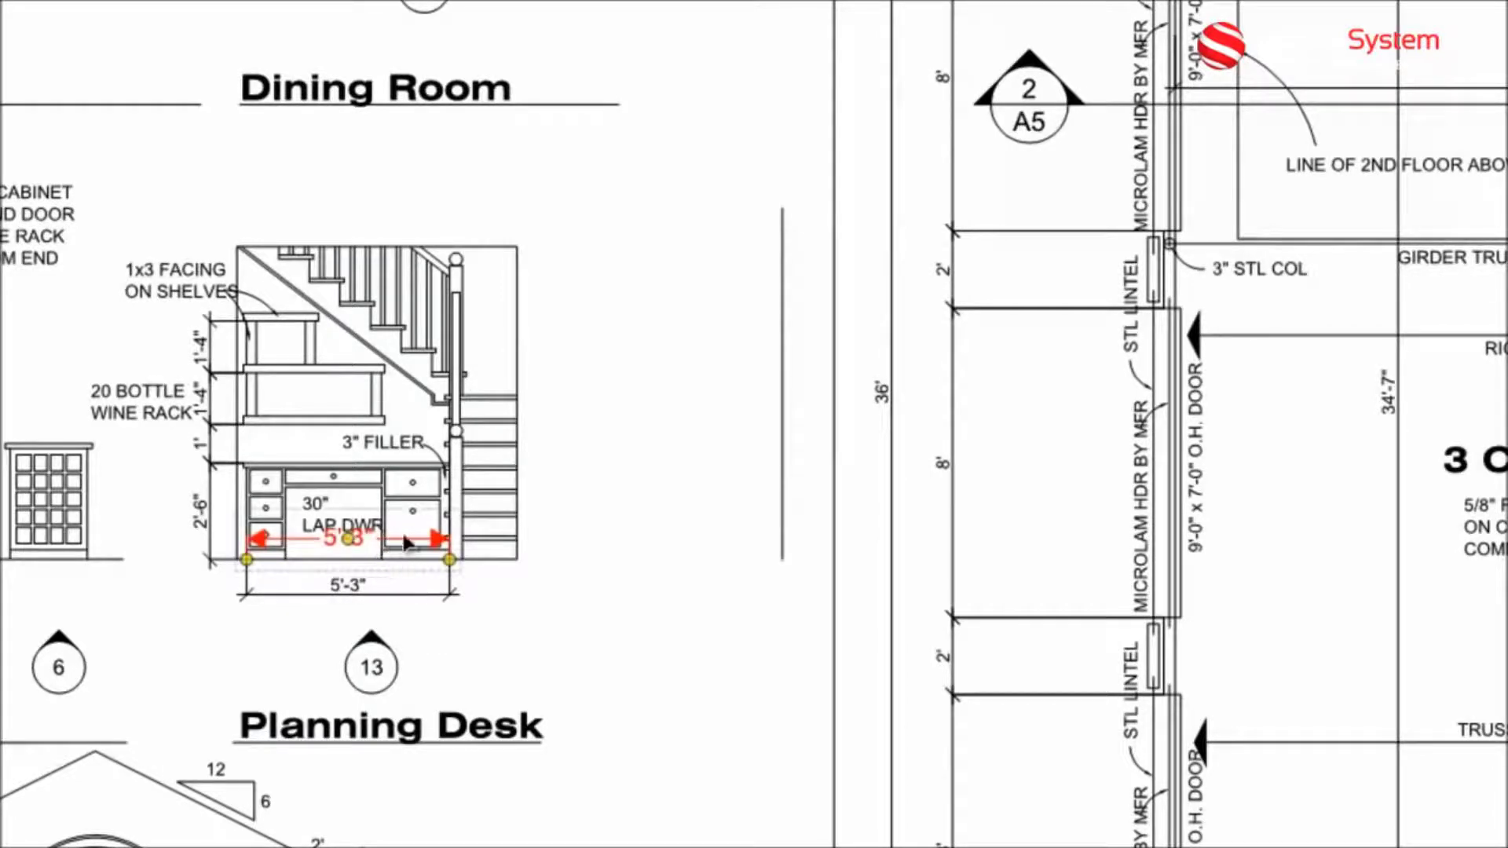
left_click_drag(428, 541, 1037, 511)
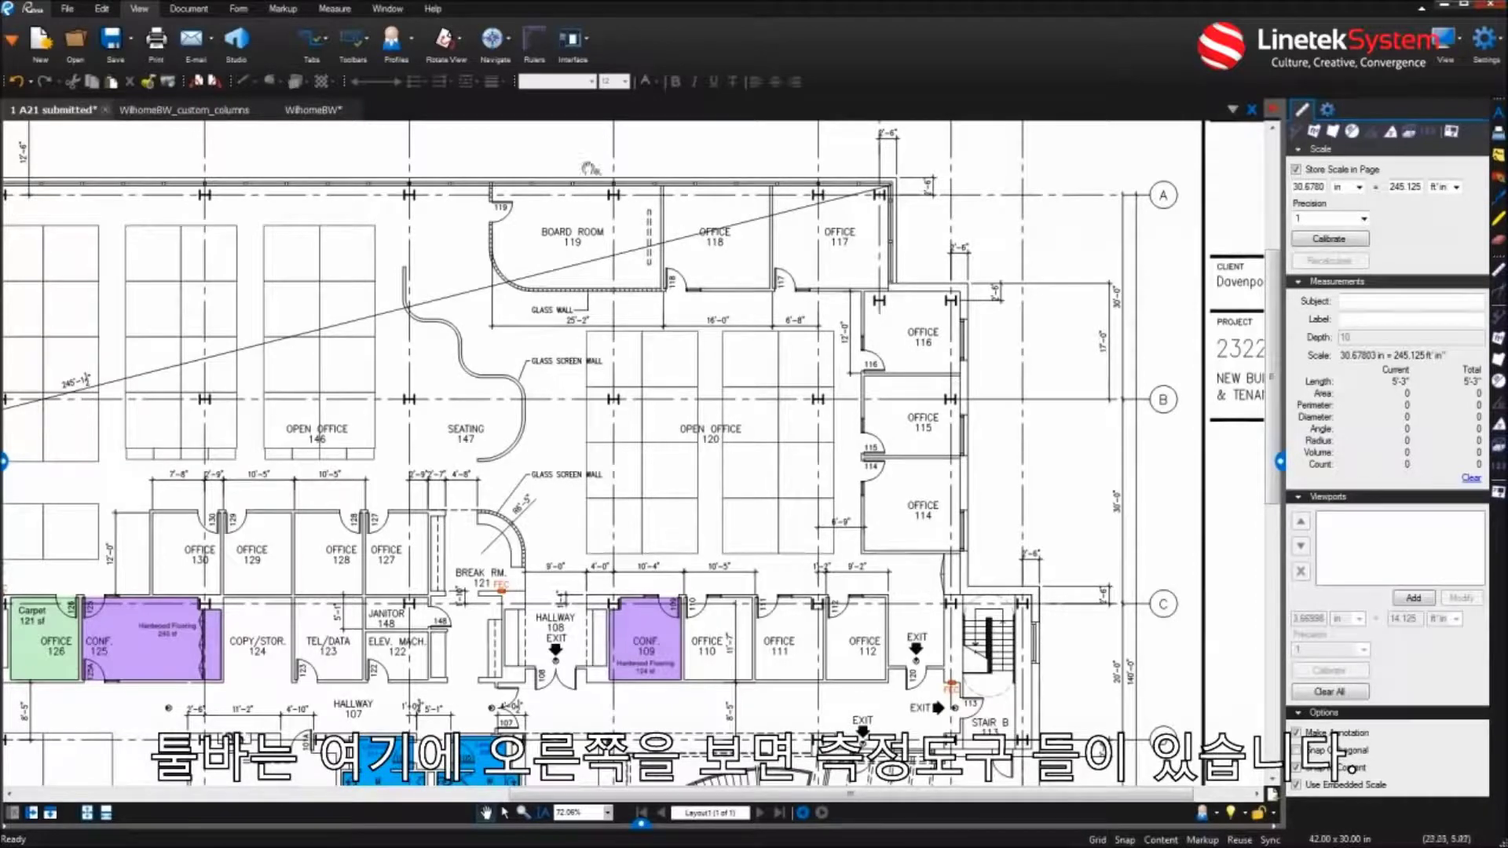
Step: Create a rectangular area measurement covering Office 116 from corner to corner on the floor plan
left_click(345, 13)
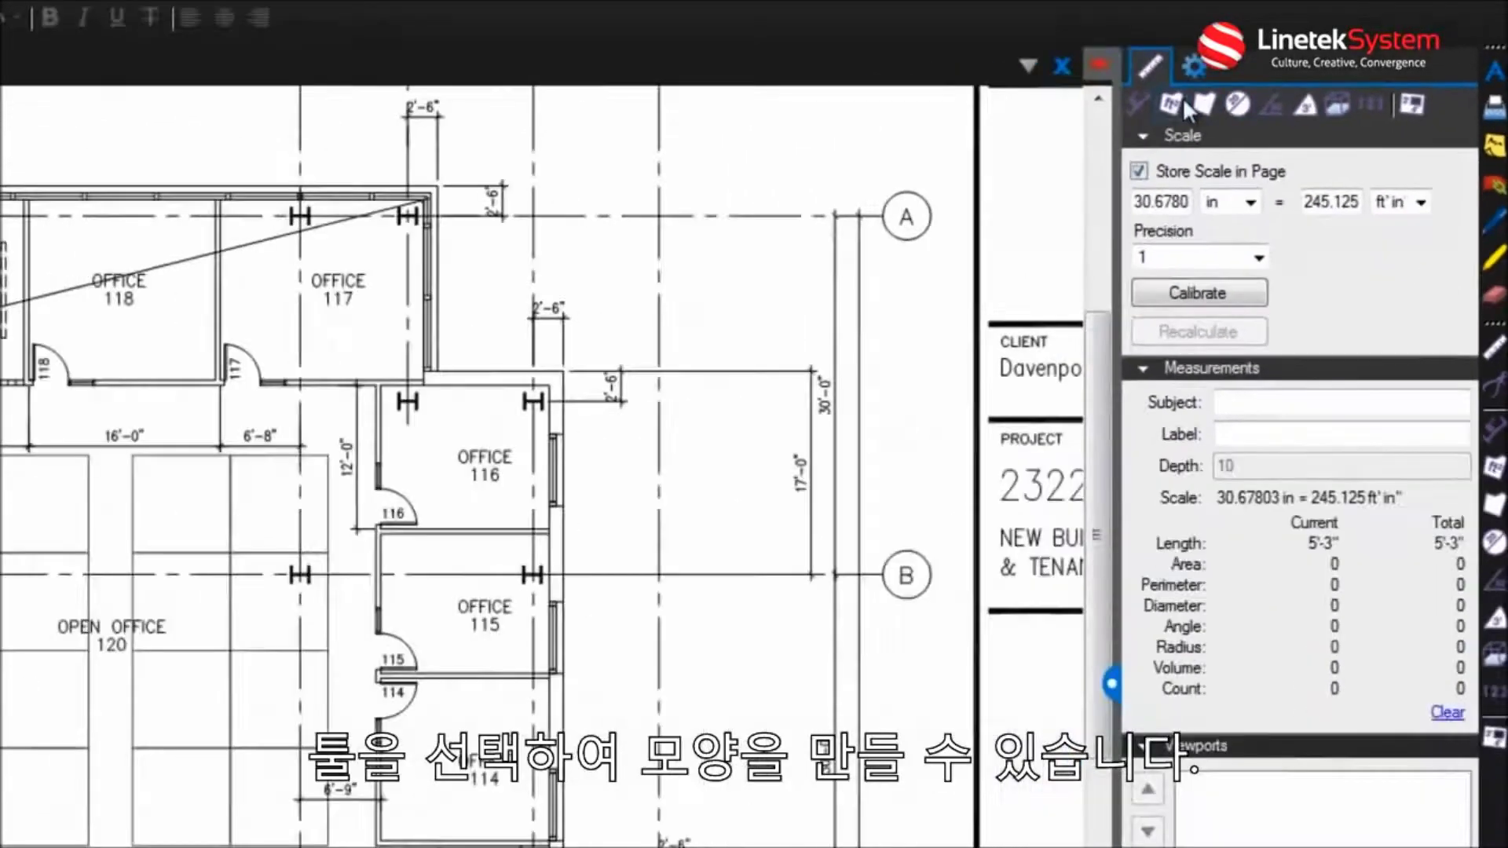
left_click(1181, 103)
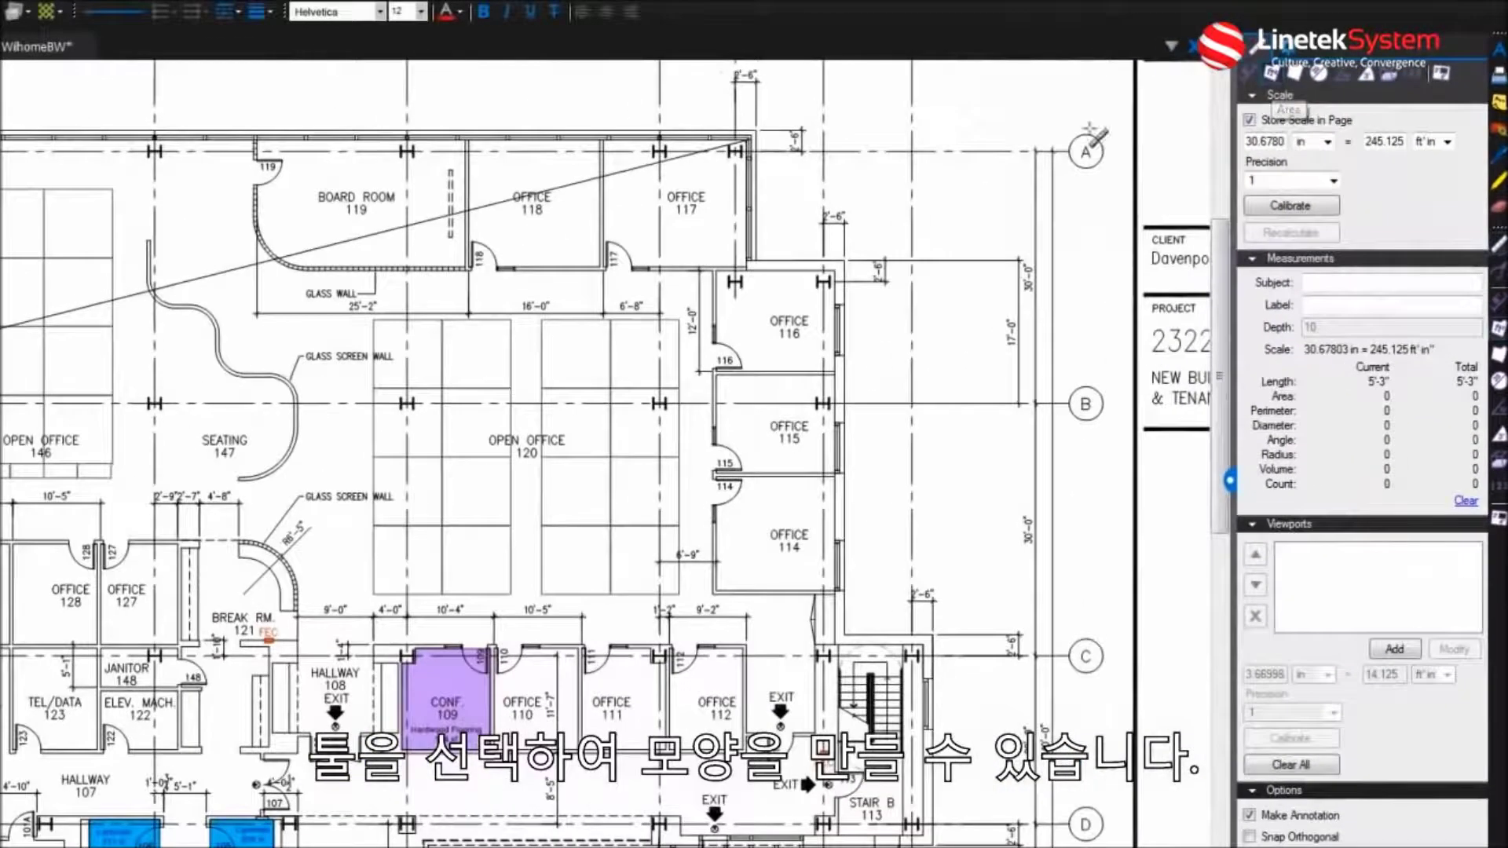
scroll(332, 302, "up", 4)
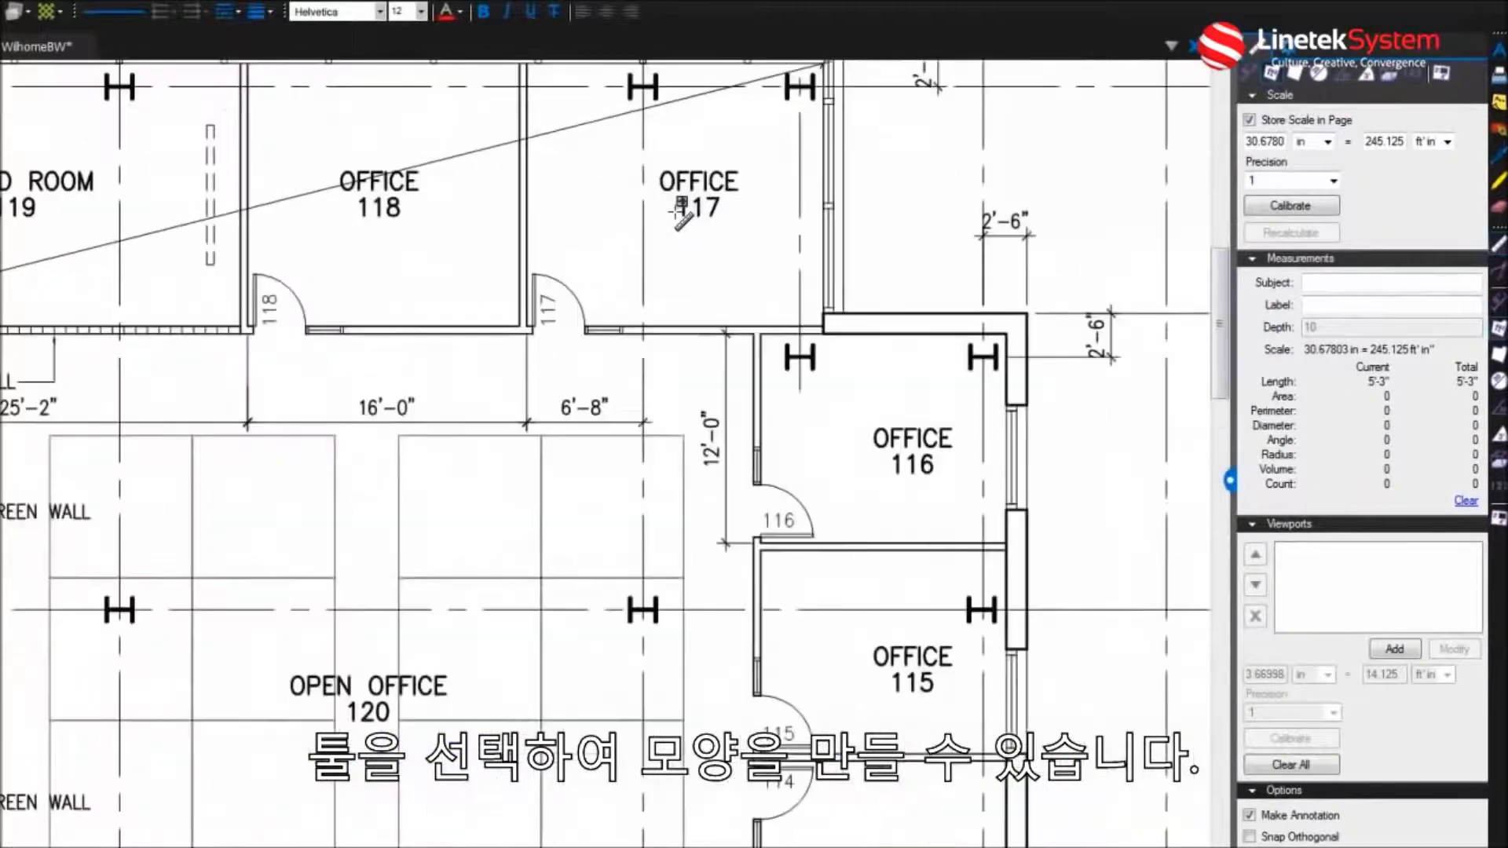
left_click_drag(759, 338, 1006, 543)
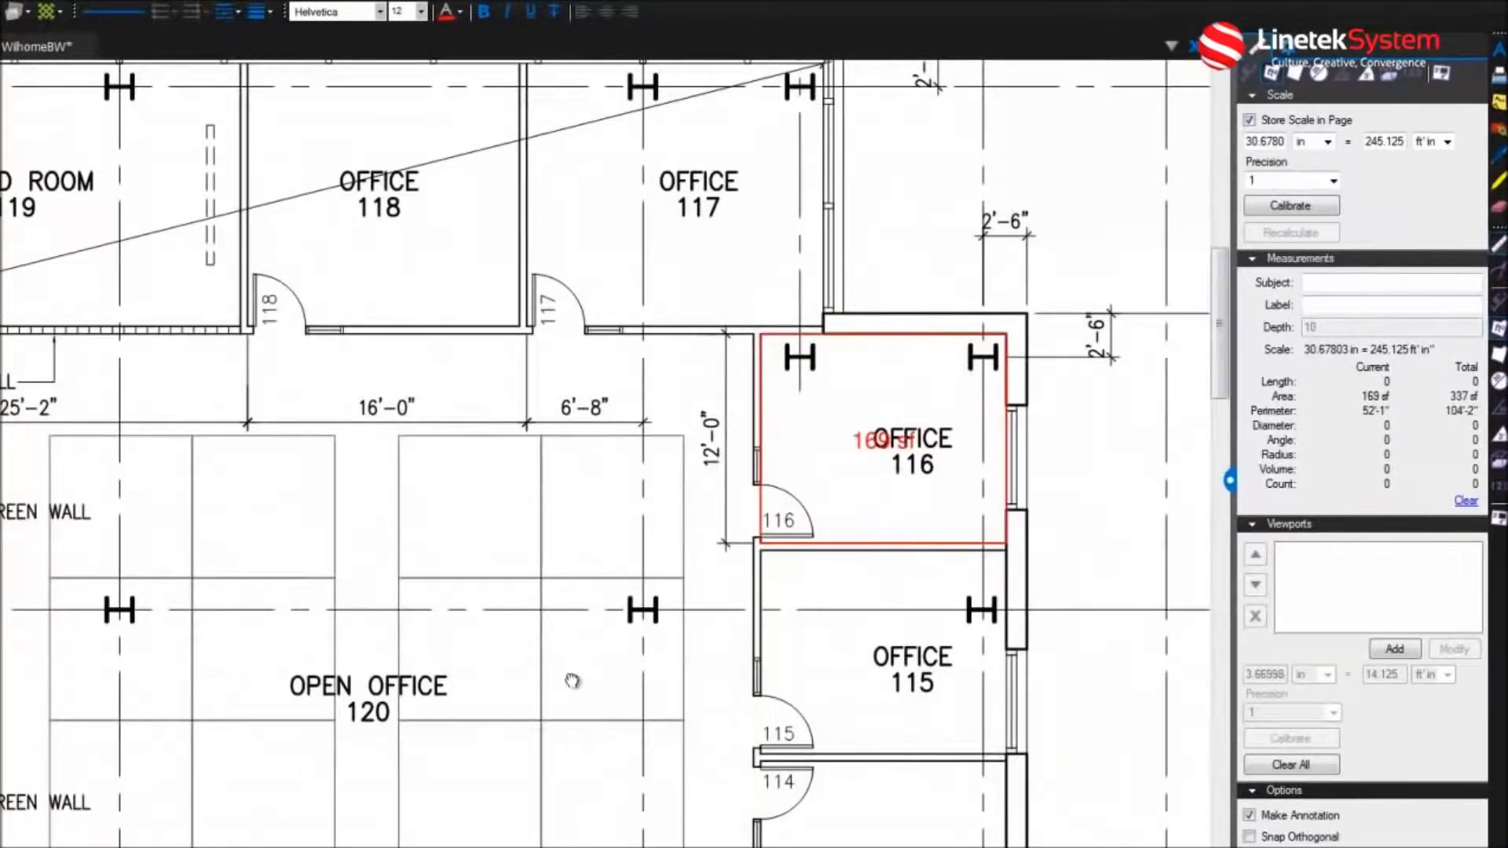
Step: Create a polygon area measurement around Office 111, following the notch around the column at the room's upper-right corner
scroll(604, 453, "down", 8)
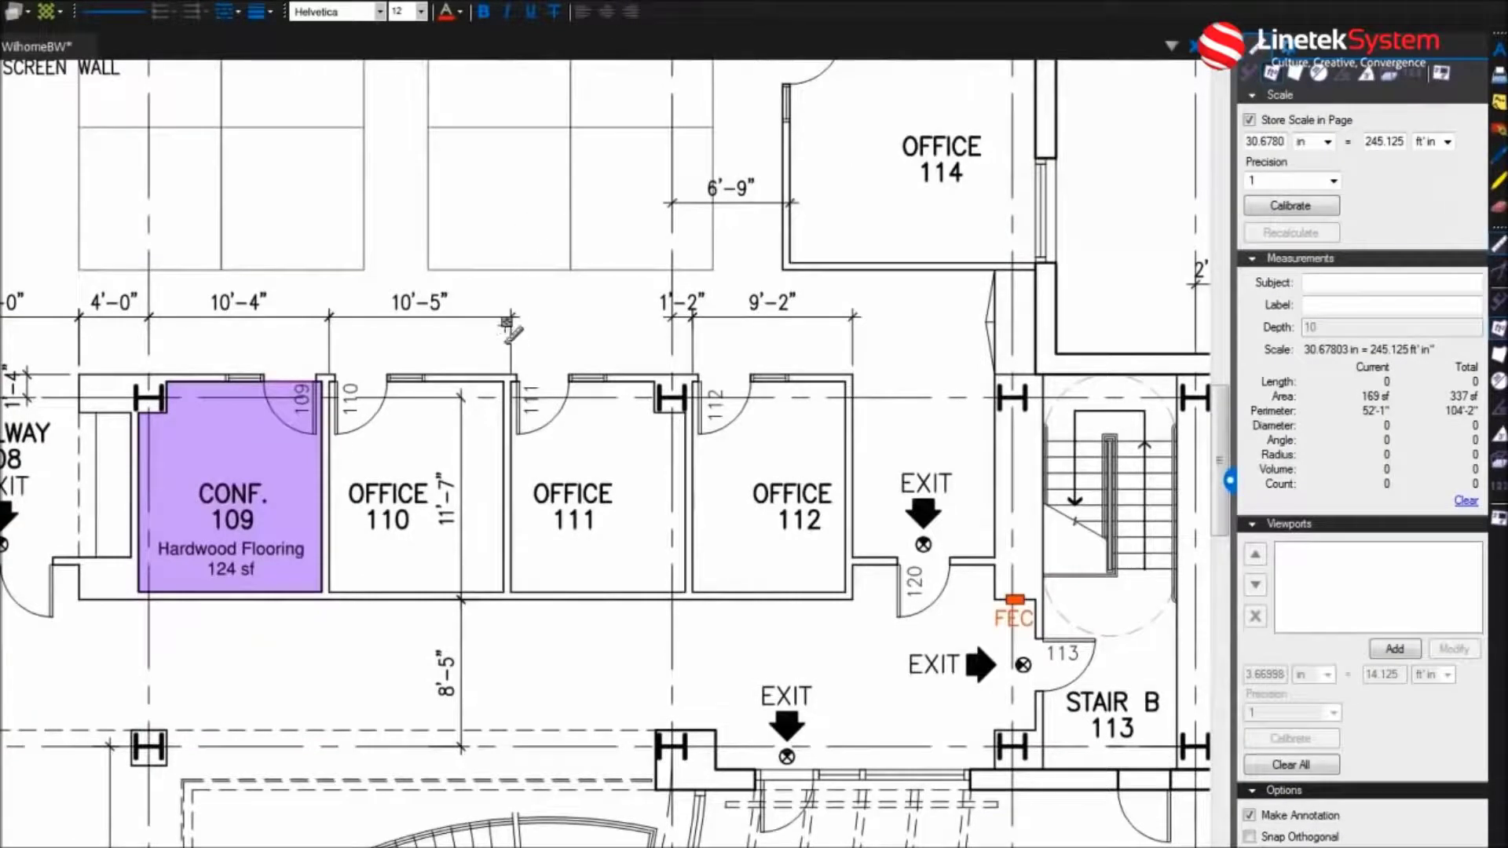
left_click(658, 383)
left_click(658, 410)
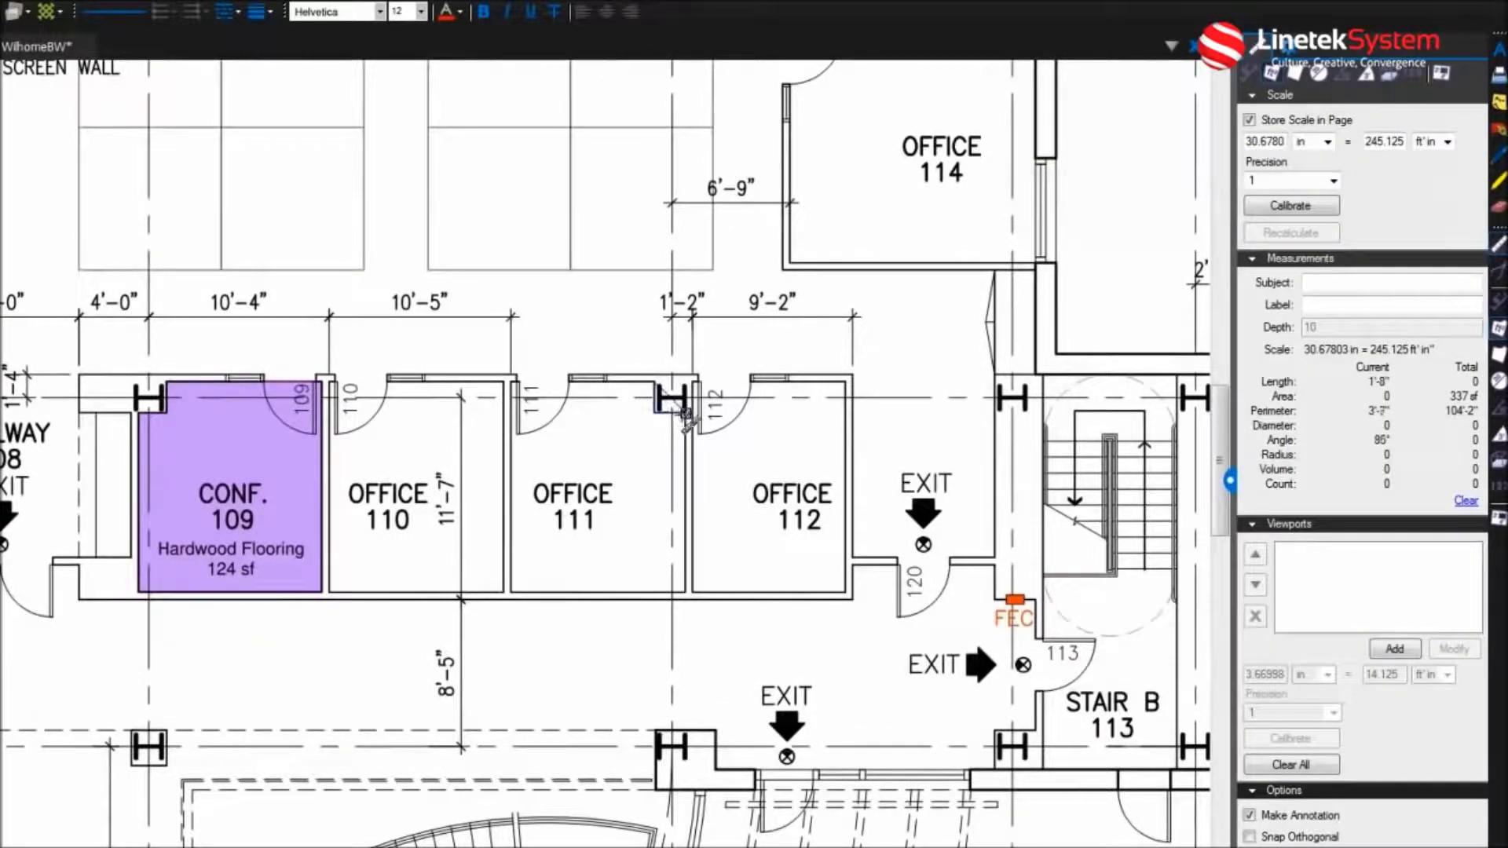
left_click(686, 594)
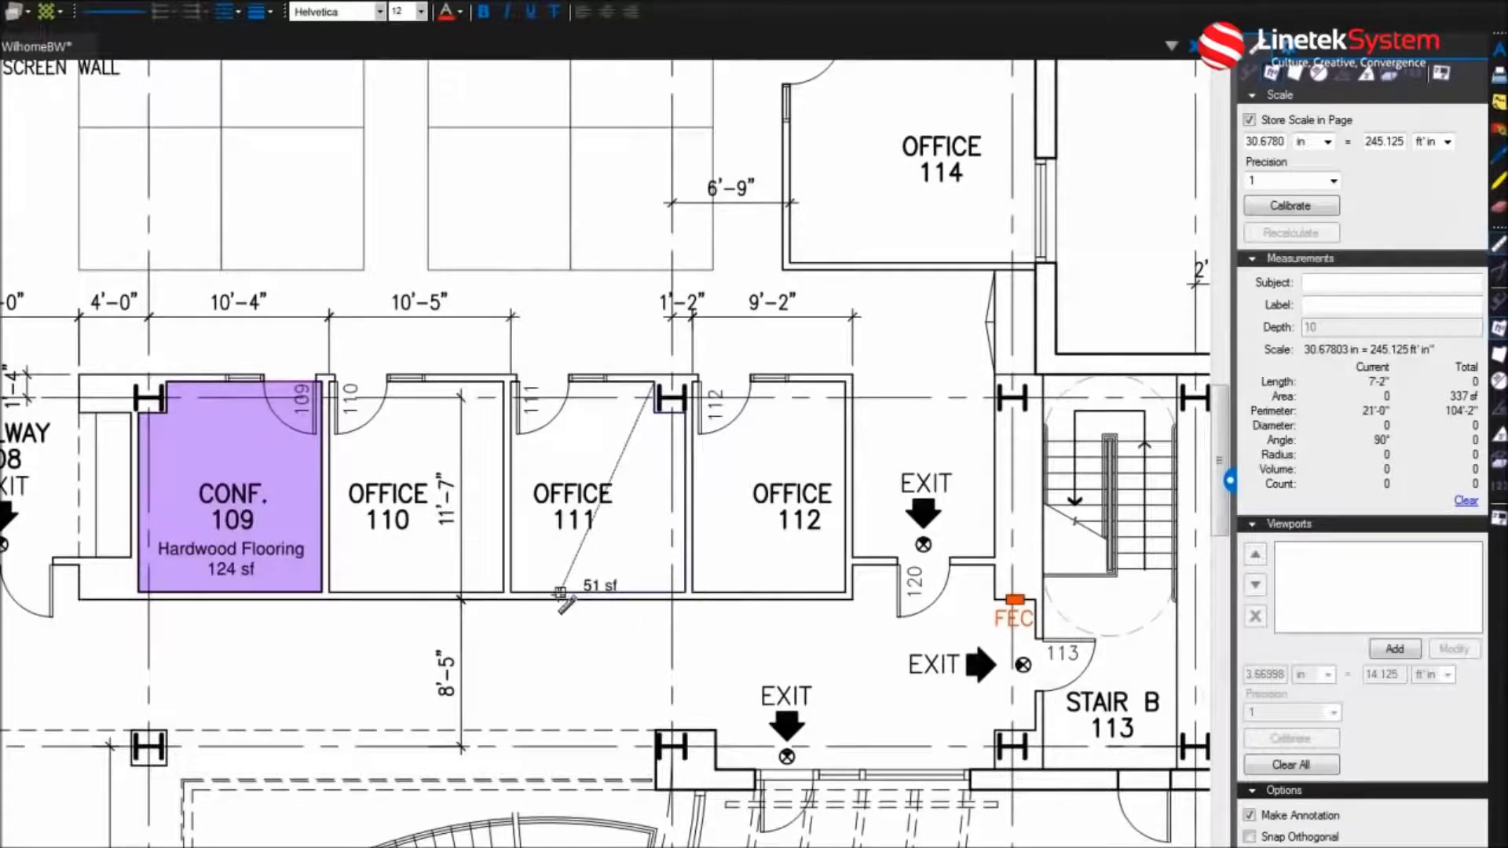
double_click(512, 594)
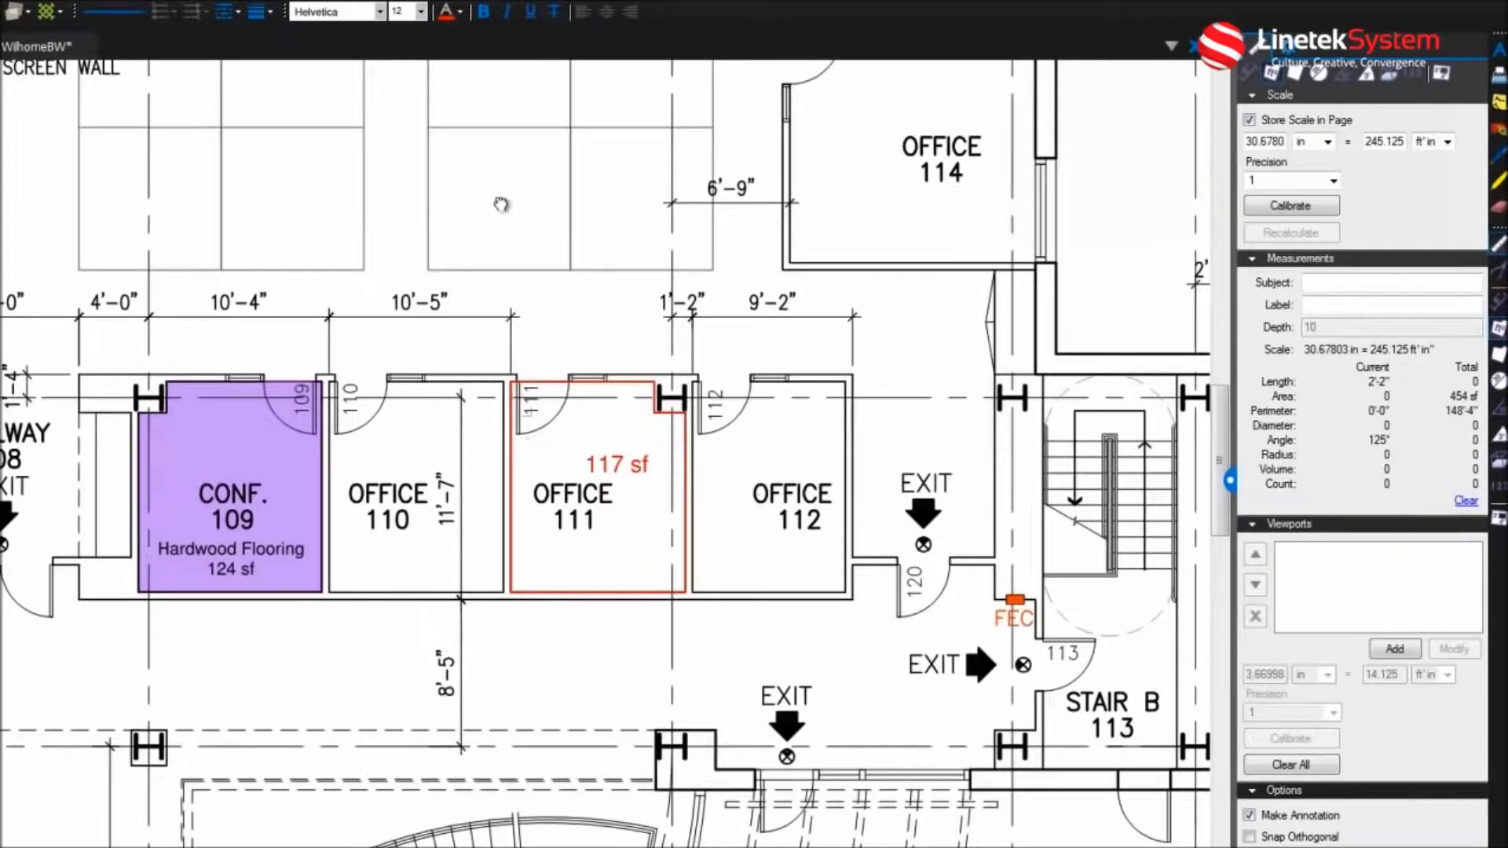
Step: Draw a square area measurement of about 119 sf in Open Office 120 and measure a freehand angle of about 111° beside it
left_click_drag(500, 204, 391, 503)
mouse_move(290, 321)
left_mouse_down()
mouse_move(376, 467)
mouse_move(416, 482)
mouse_move(459, 550)
left_mouse_up()
left_click(1487, 422)
left_click(167, 207)
left_click(144, 311)
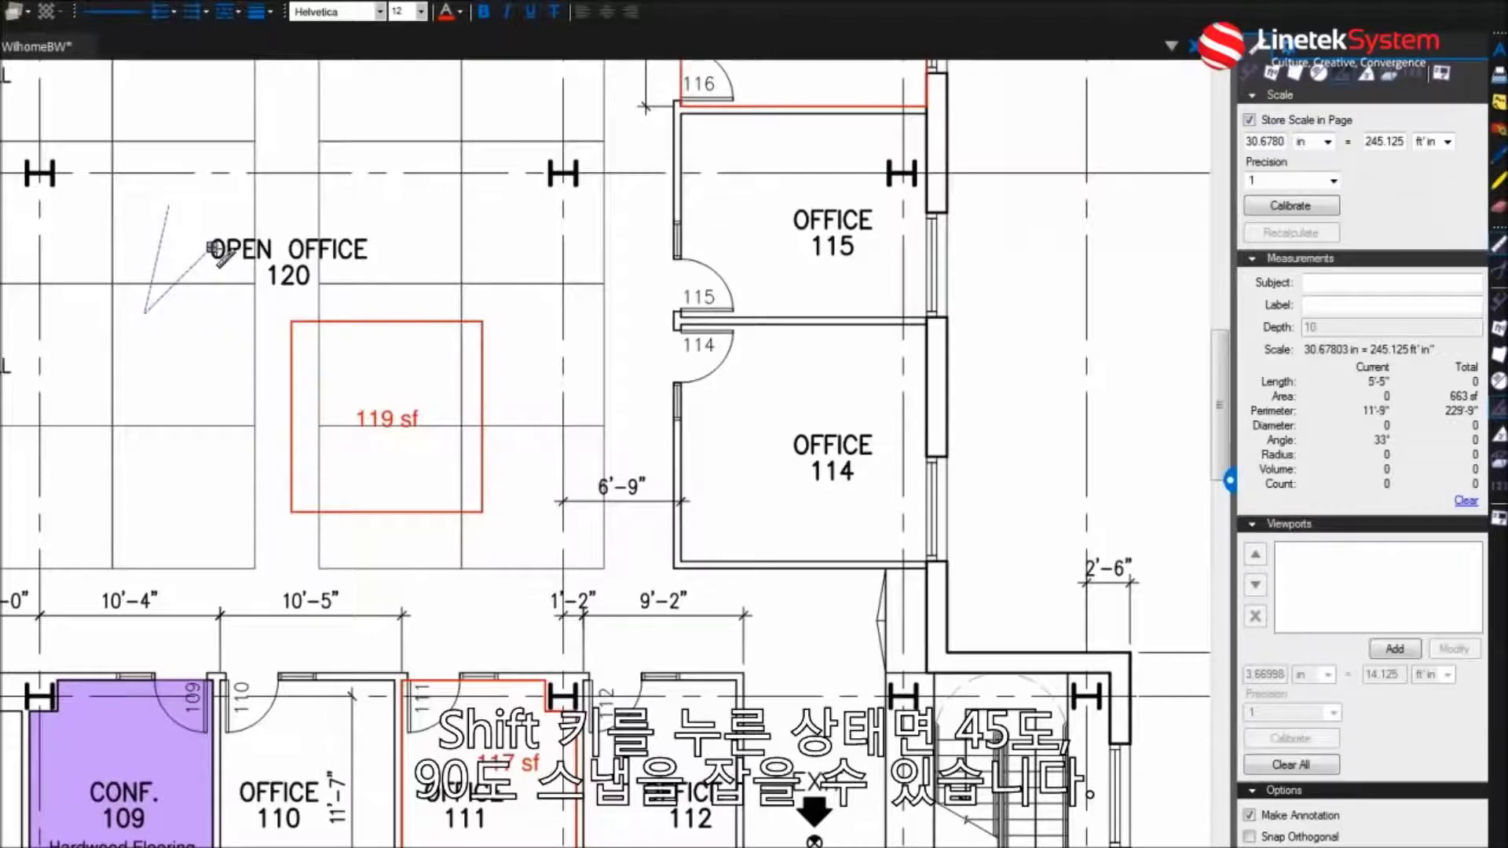
left_click(222, 367)
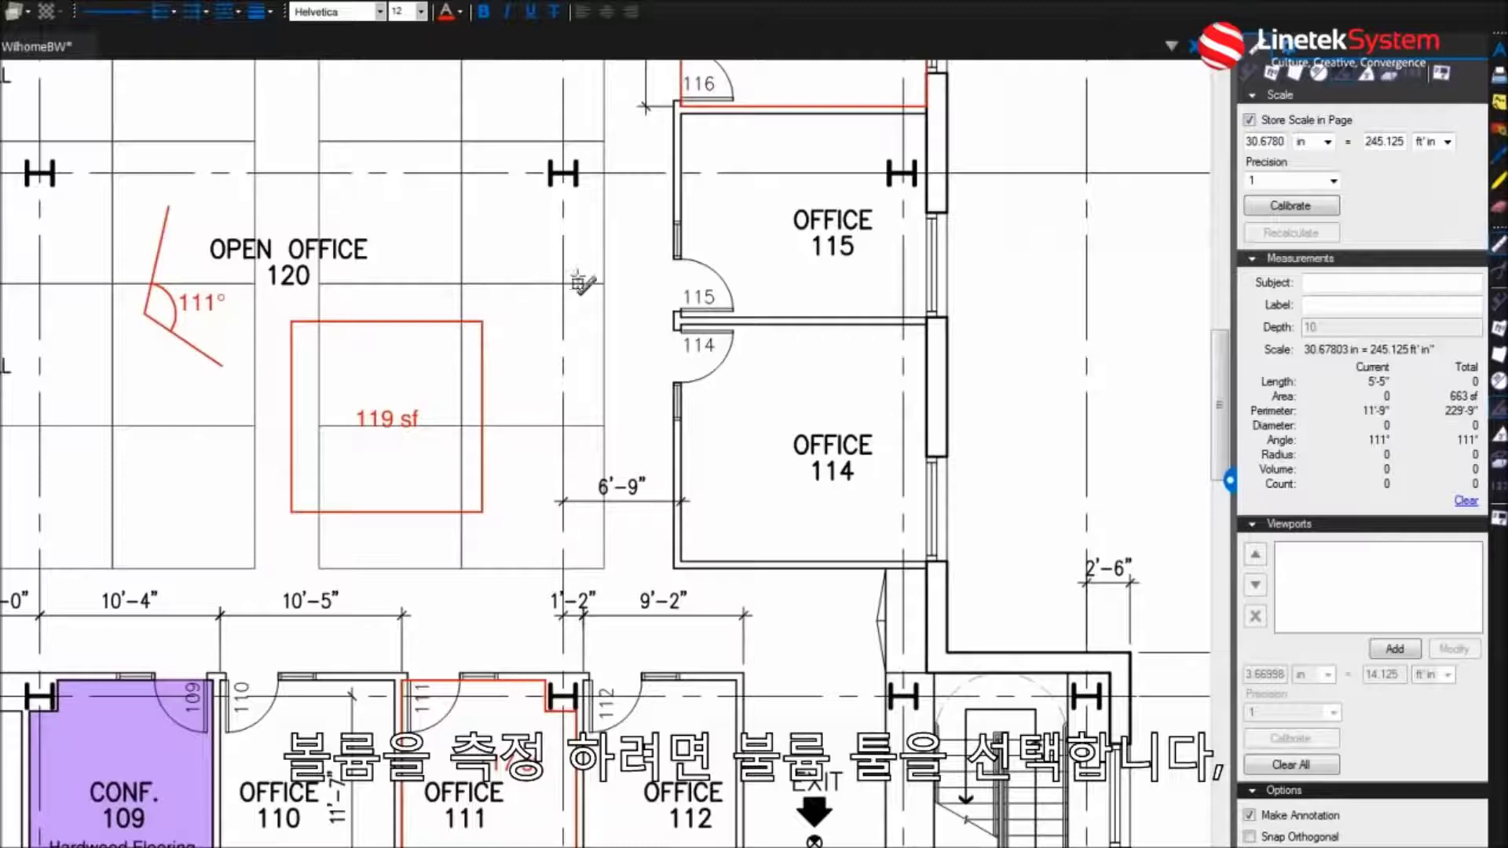
Step: Create a volume measurement with a depth of 8 covering Office 115 from corner to corner
left_click_drag(577, 279, 135, 430)
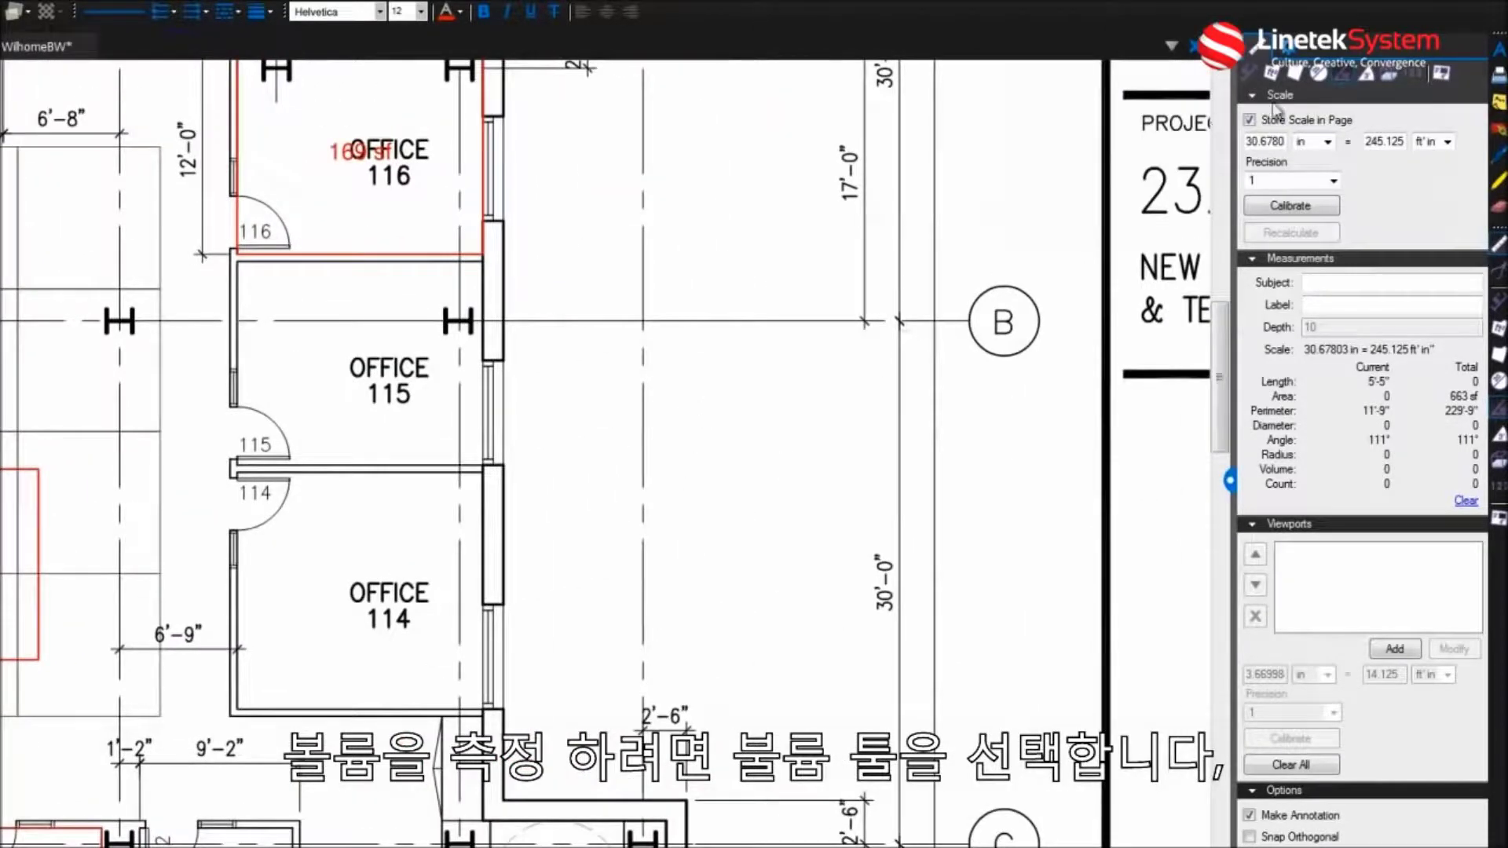
left_click(1392, 79)
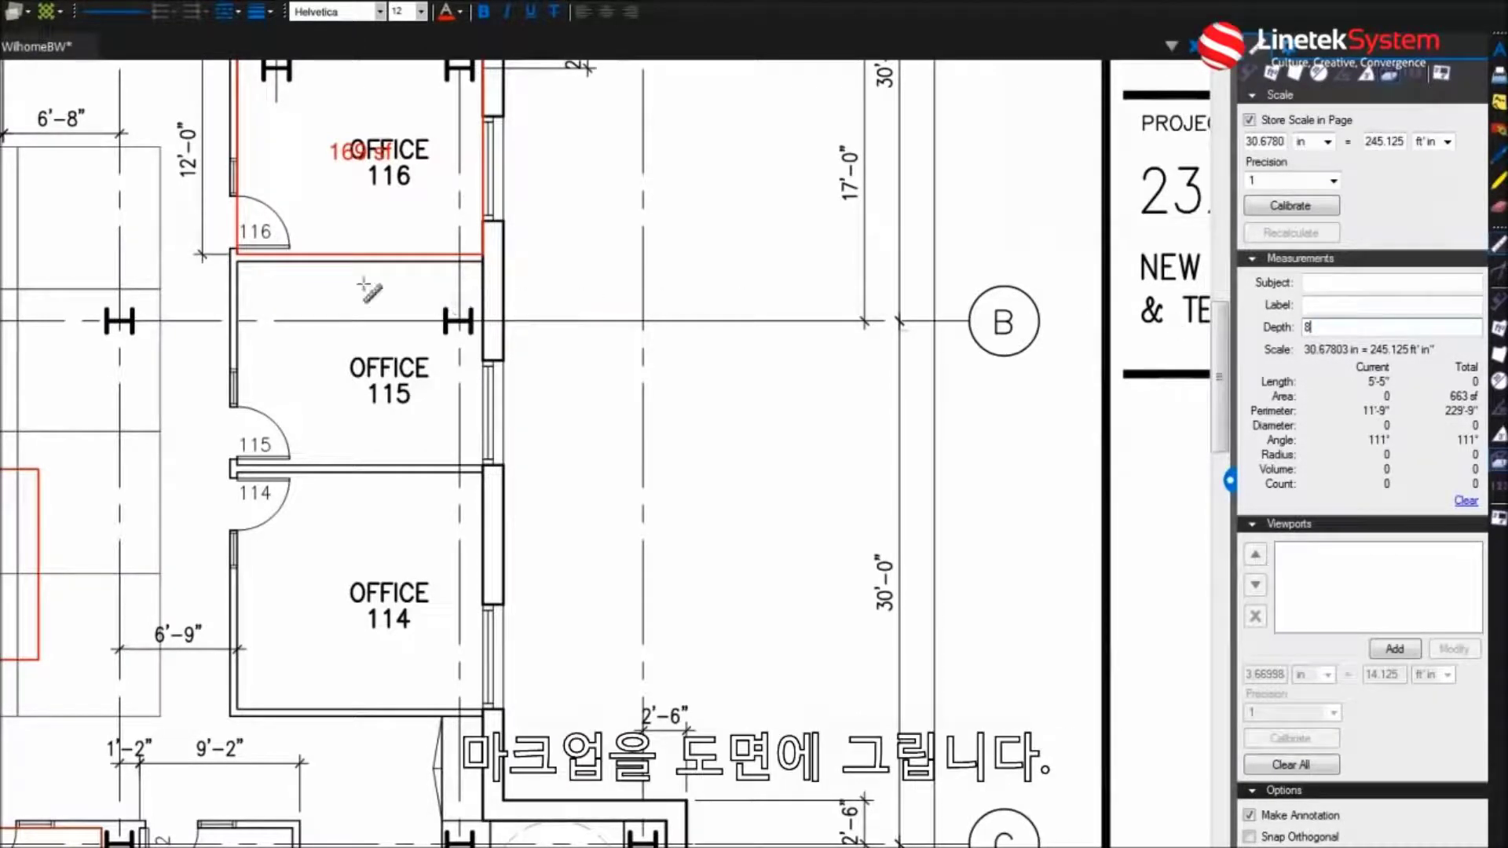
left_click_drag(238, 264, 485, 471)
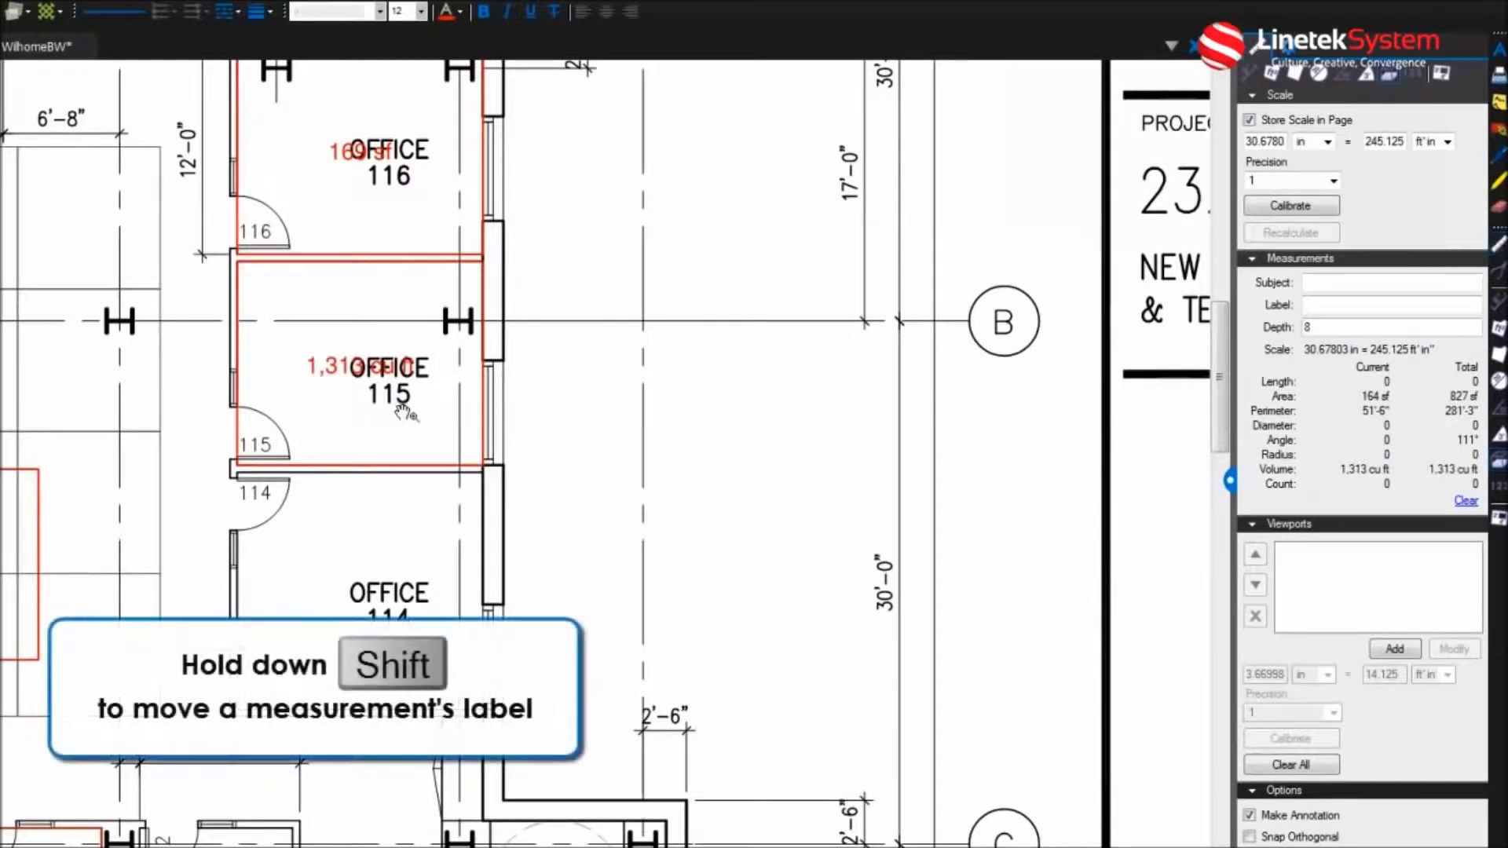
Step: Move the Office 115 volume measurement's label up and to the left of the room name
key("Escape")
left_click(378, 383)
left_click_drag(379, 382, 340, 334)
left_click(343, 386)
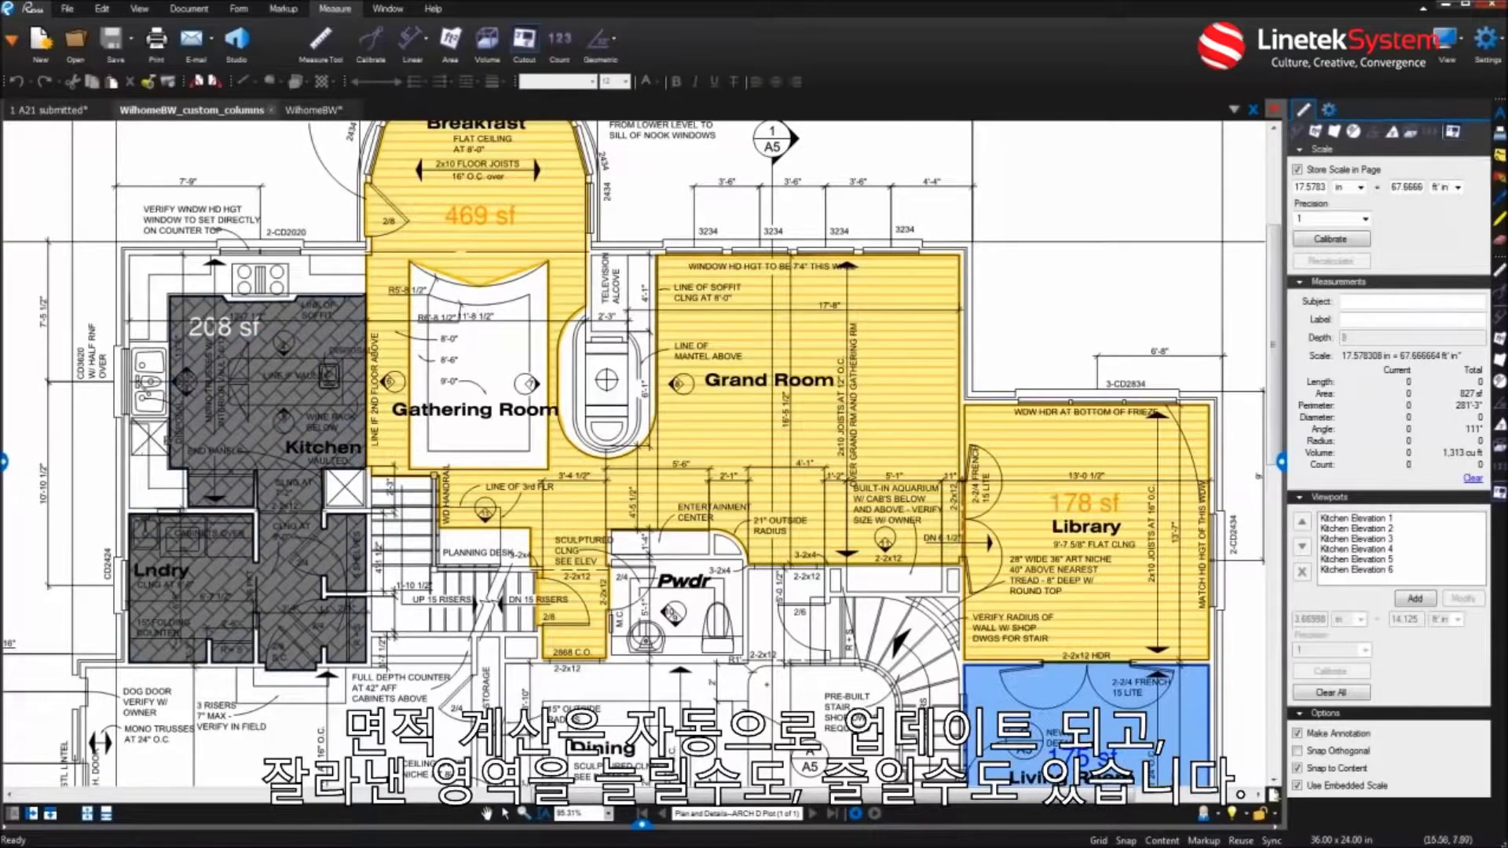
Step: Cut the kitchen island out of the Kitchen floor area and align the cutout's corners with the island outline
scroll(259, 382, "up", 4)
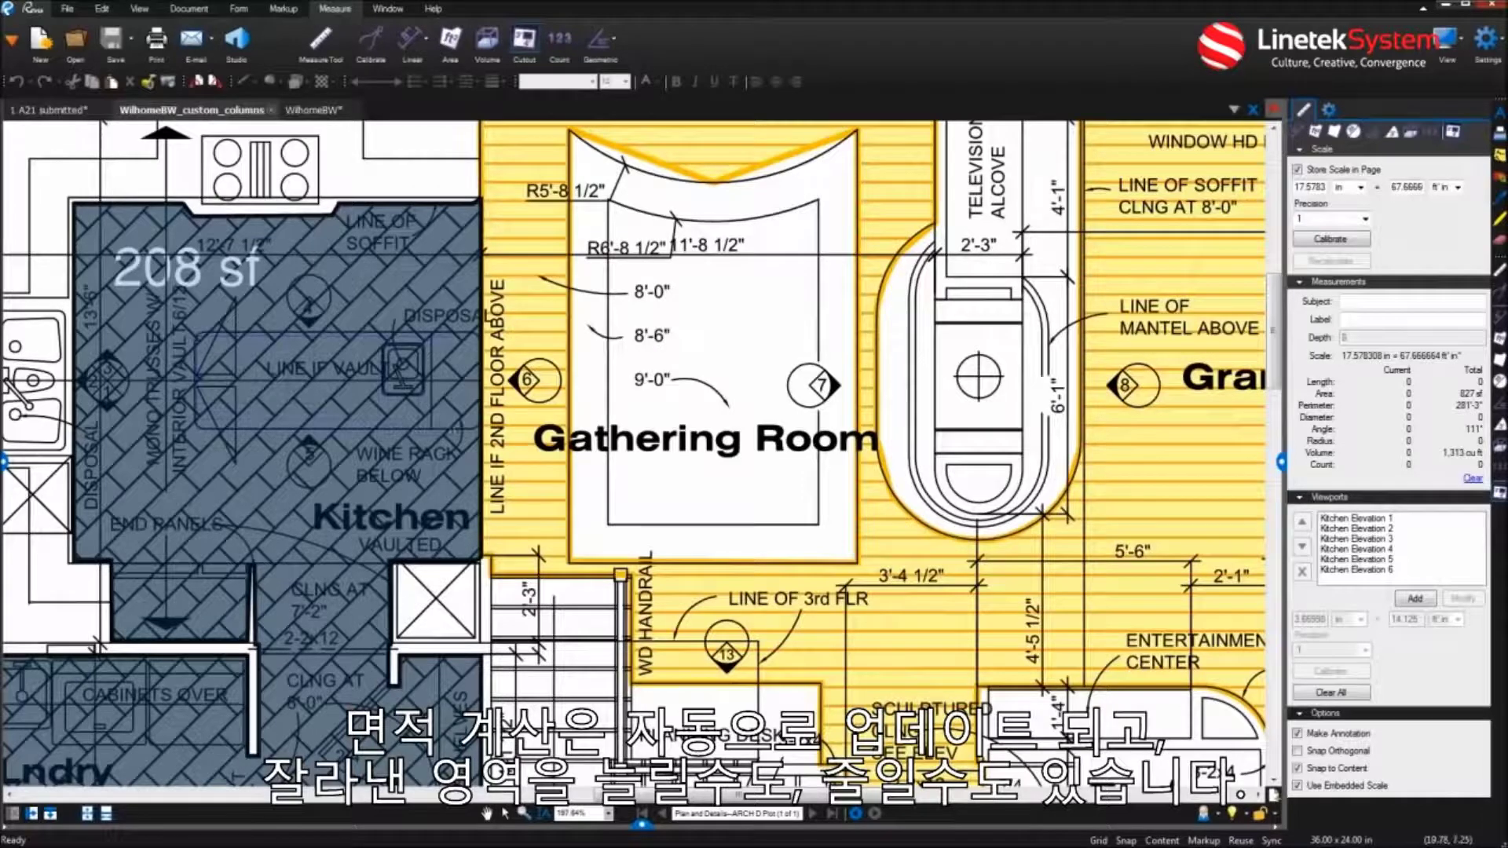
left_click(470, 429)
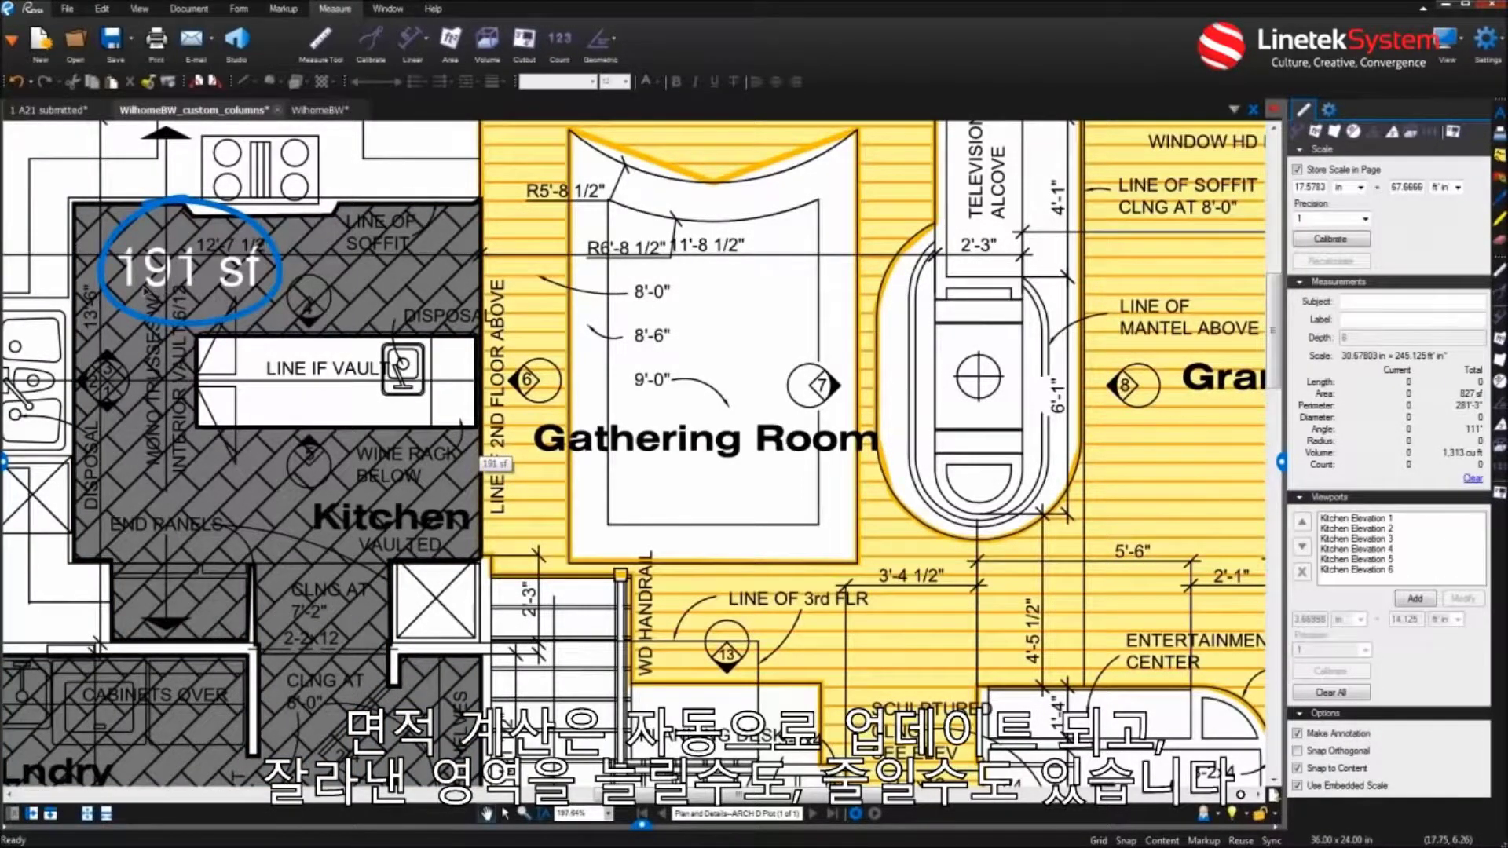
left_click(205, 345)
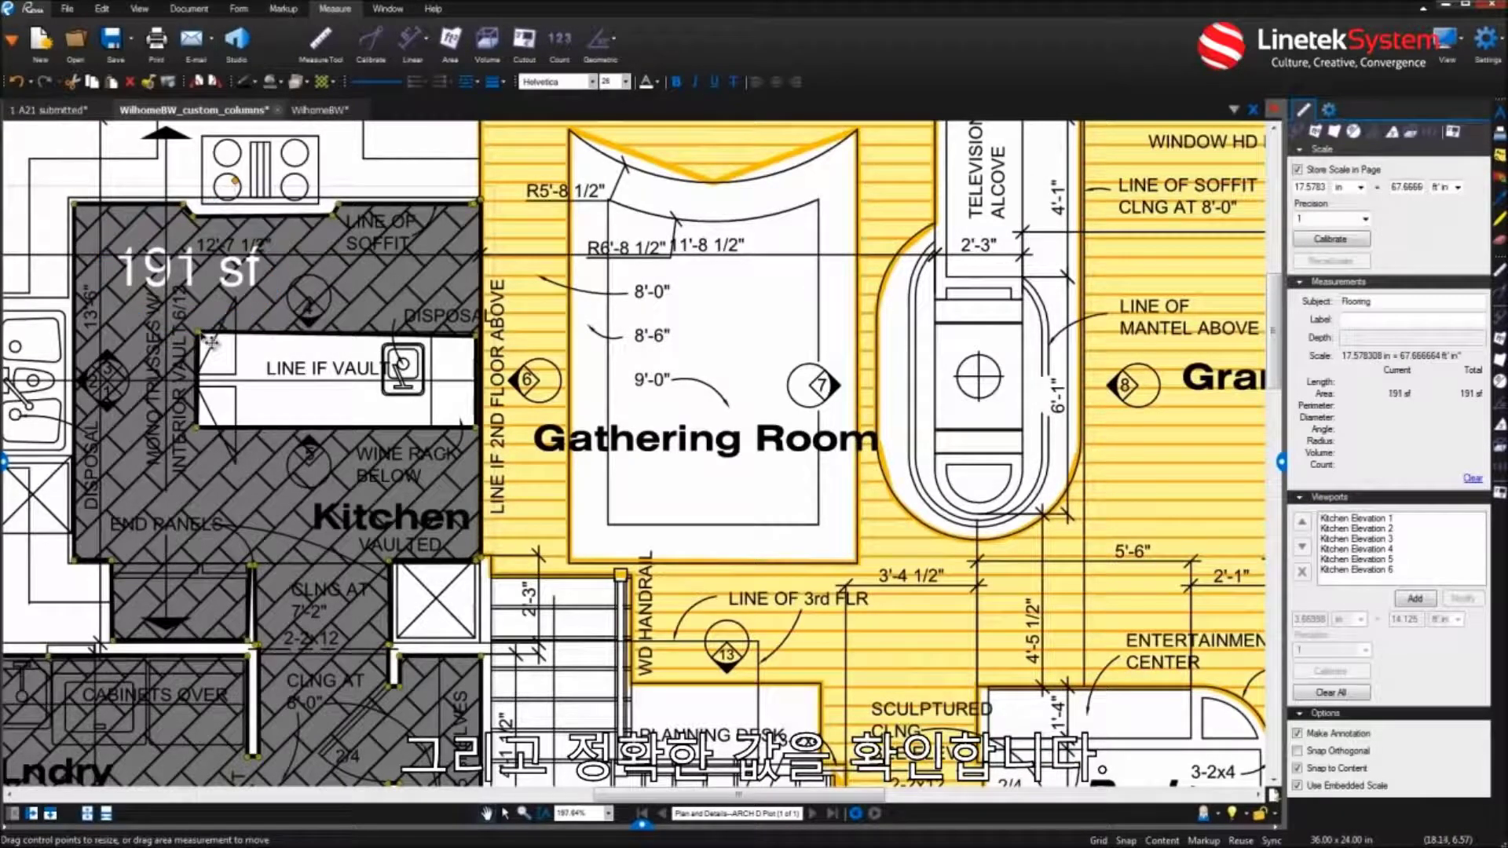
left_click_drag(199, 335, 196, 334)
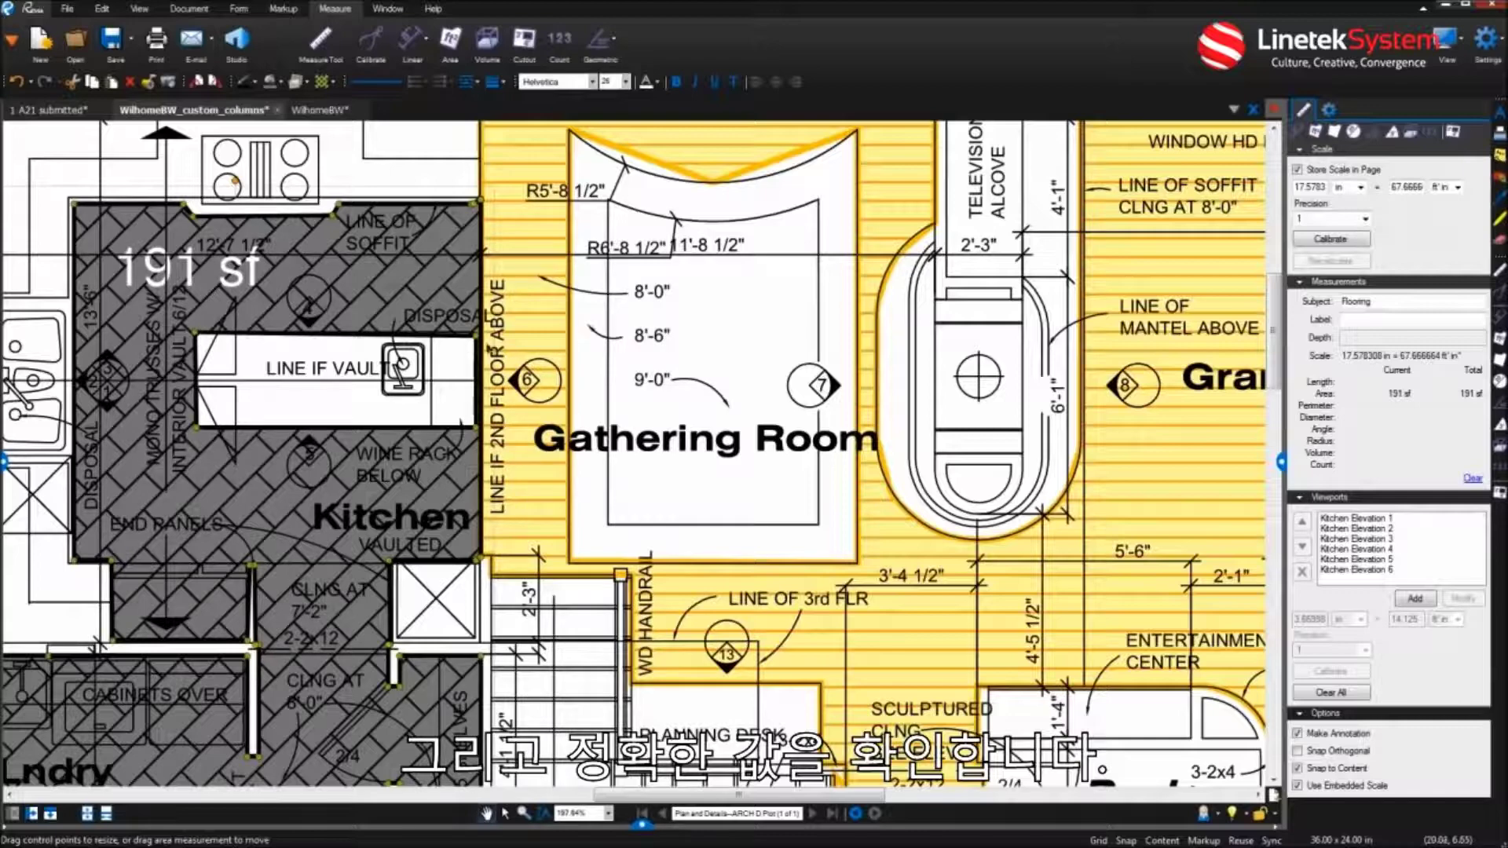
left_click_drag(485, 349, 485, 347)
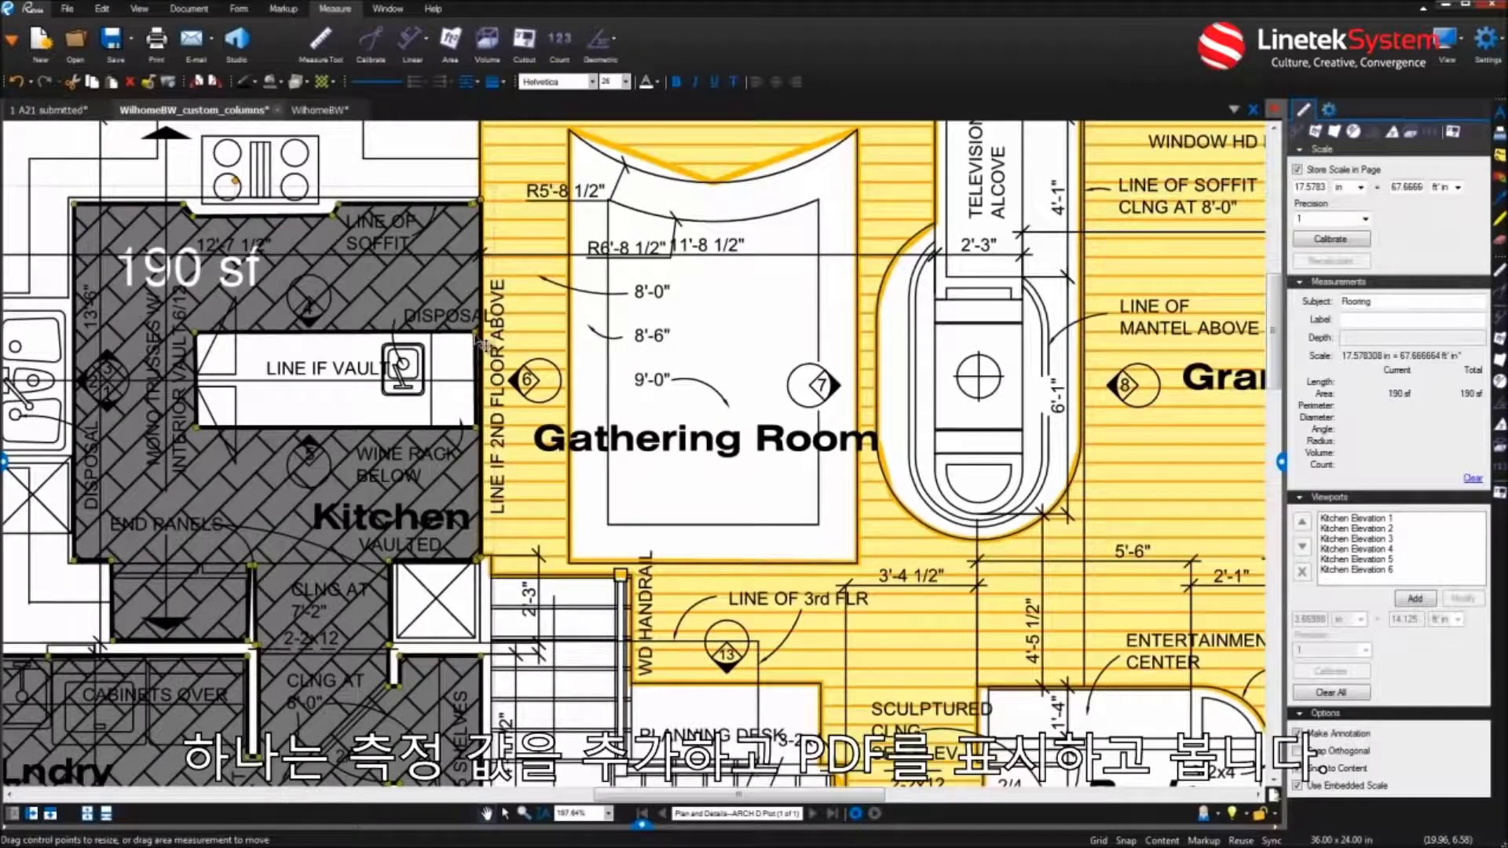
Step: Convert the middle control point on the Gathering Room cutout's upper edge to a curve and fit its handles to the drawn arc
left_click(761, 297)
left_click_drag(761, 297, 660, 424)
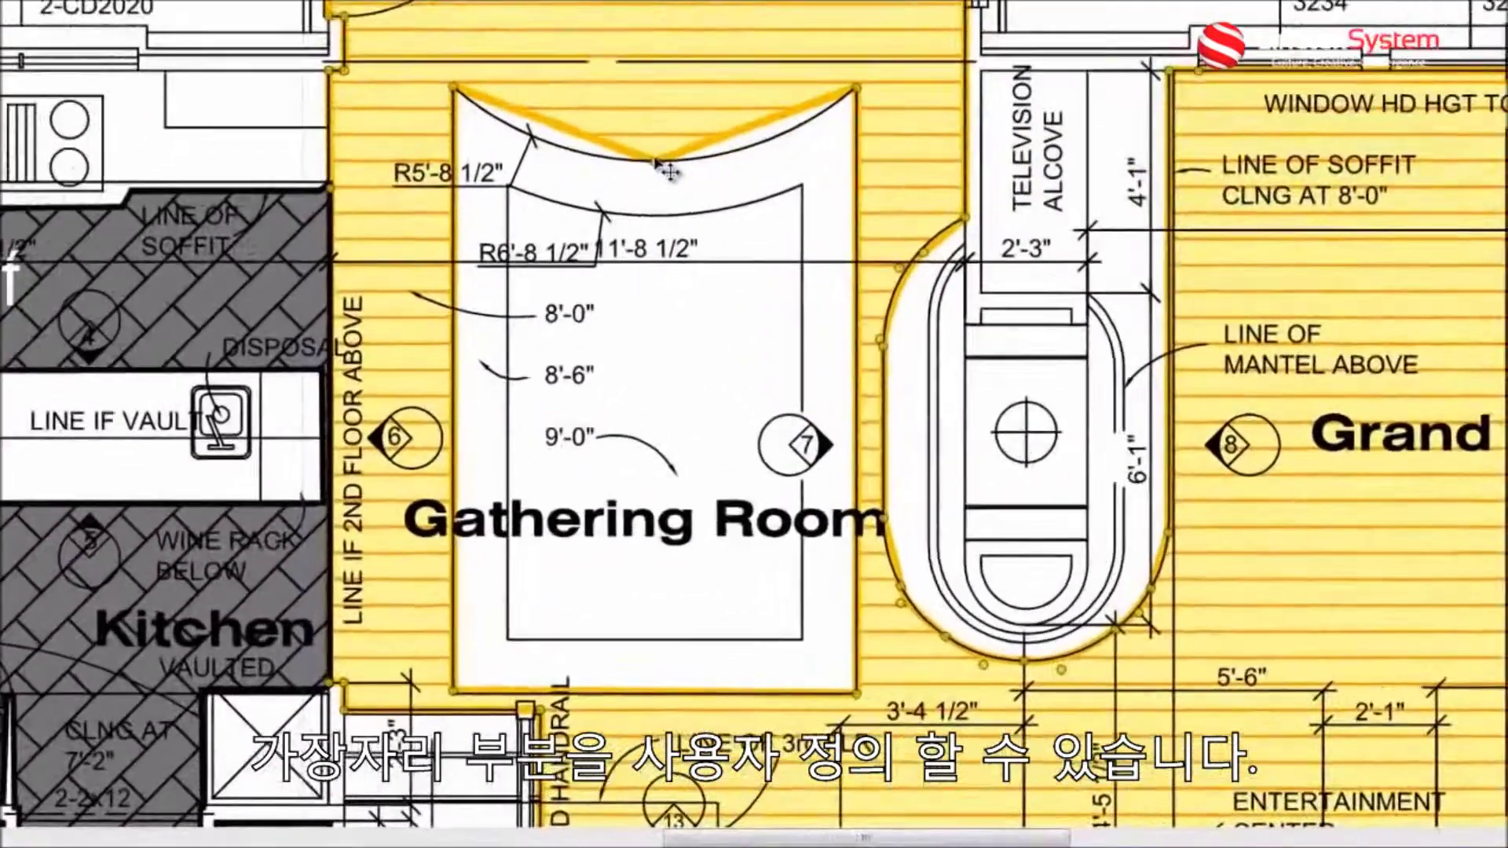
right_click(614, 312)
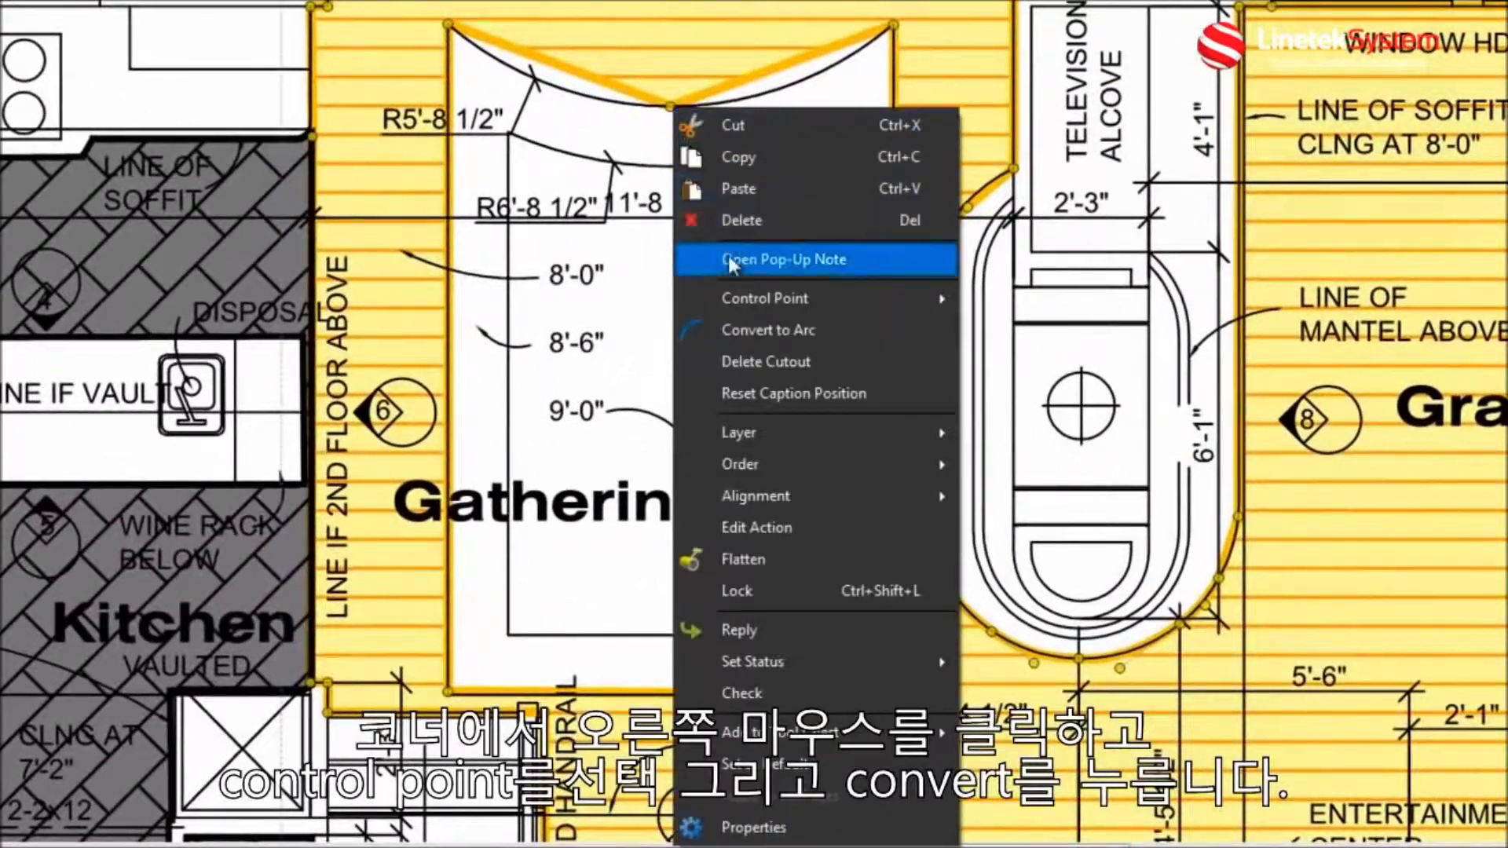
mouse_move(732, 286)
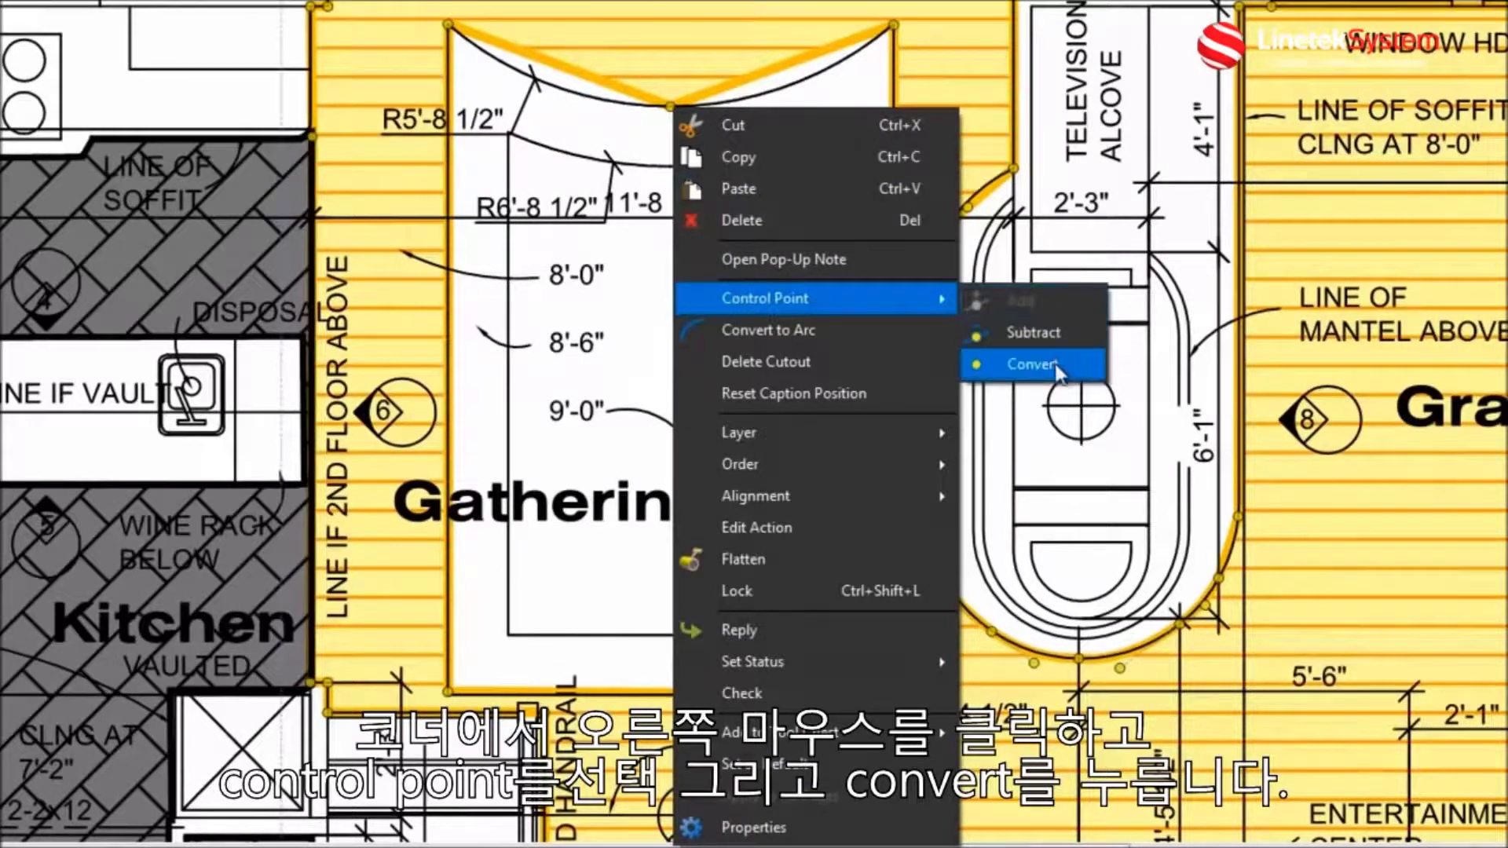
left_click(1031, 365)
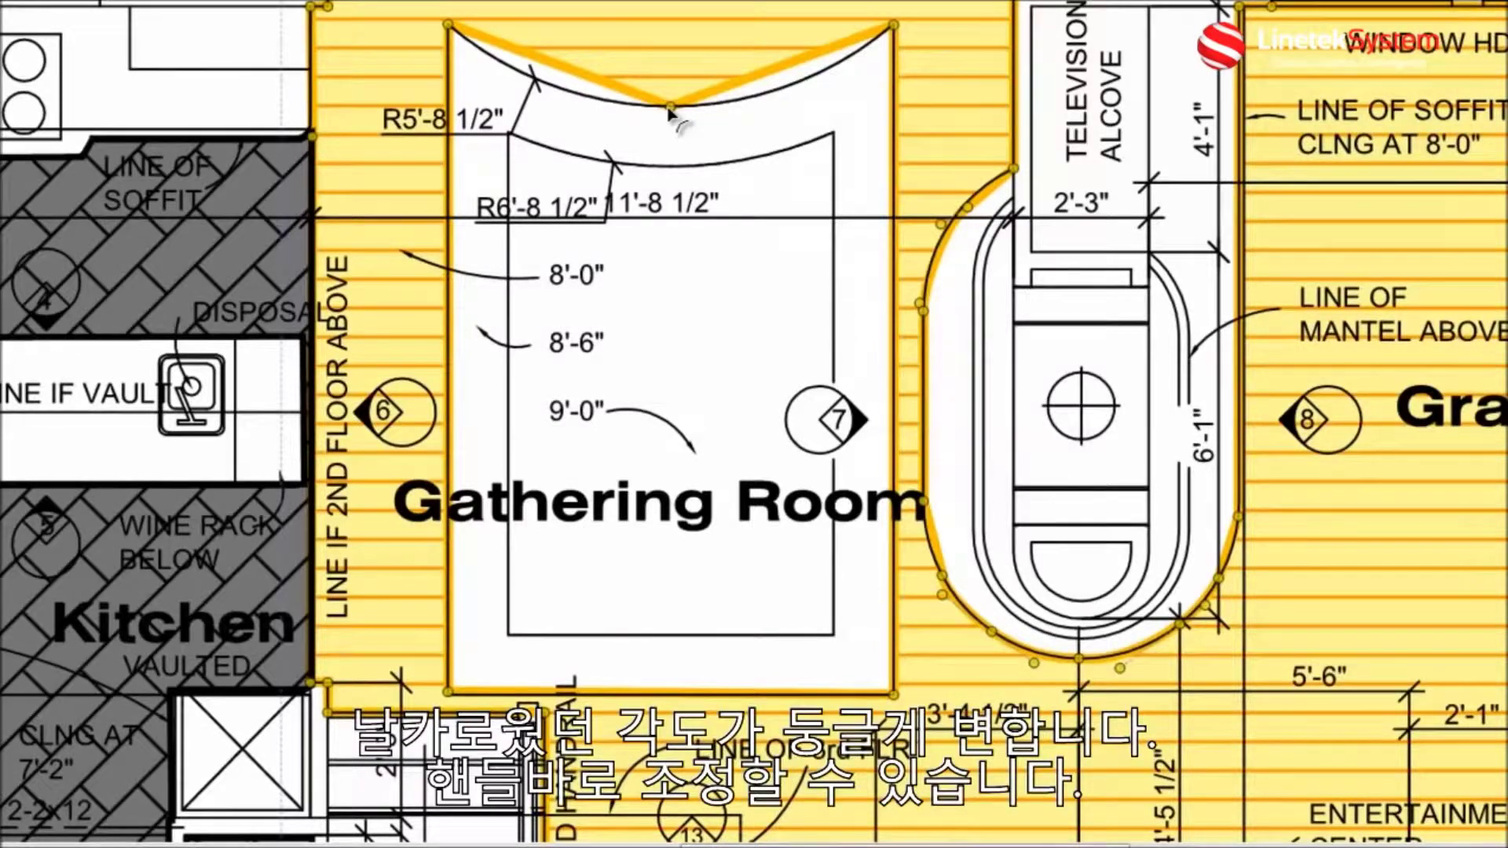
left_click(669, 110)
left_click_drag(787, 108, 788, 113)
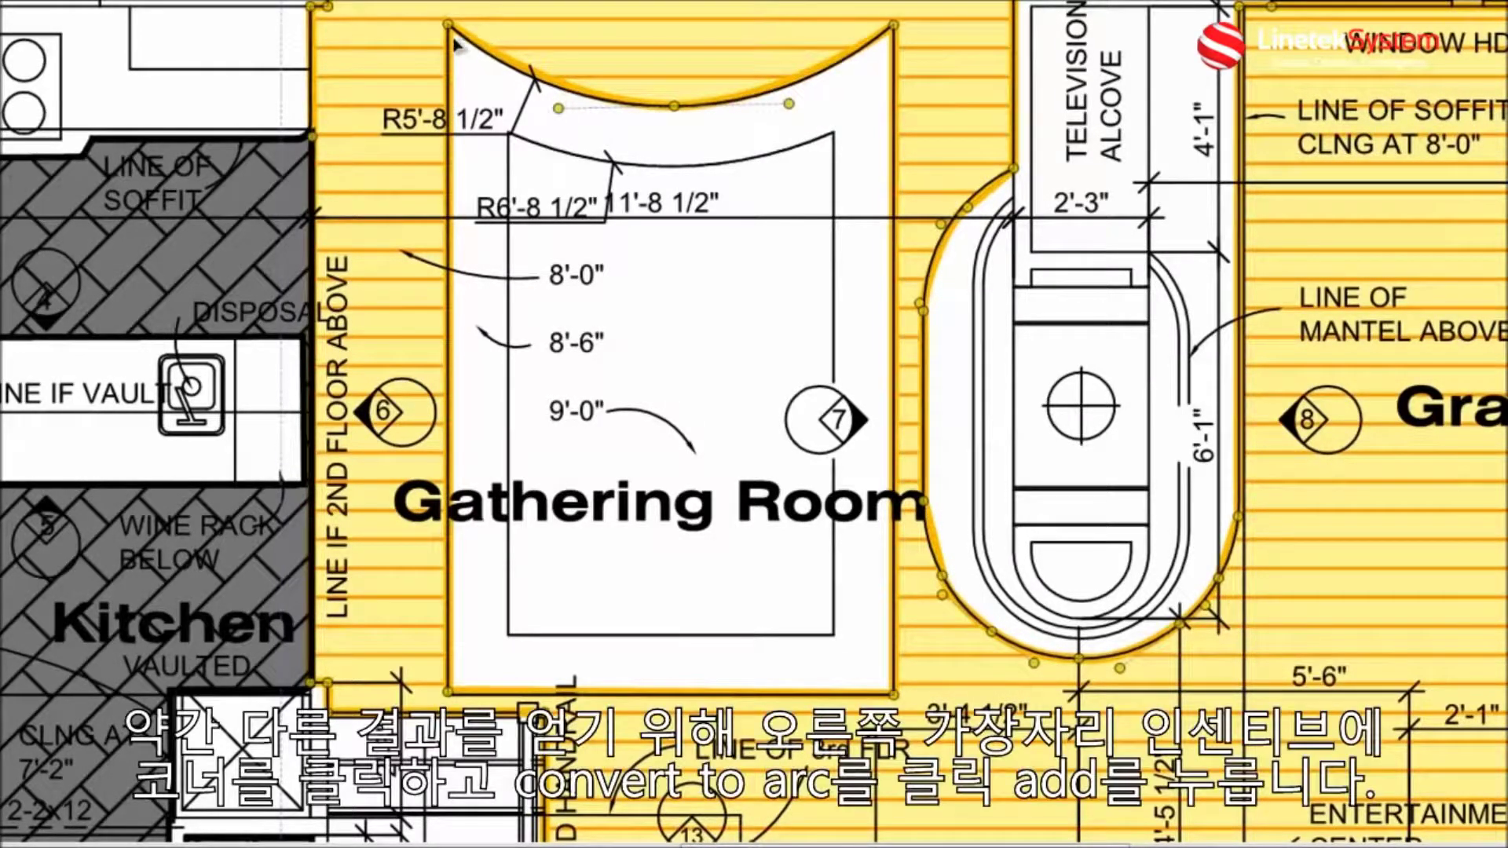
Step: Move the Gathering Room cutout's upper-left corner to the inner rectangle's corner and convert the left edge to an outward-bulging arc
left_click_drag(481, 51, 508, 140)
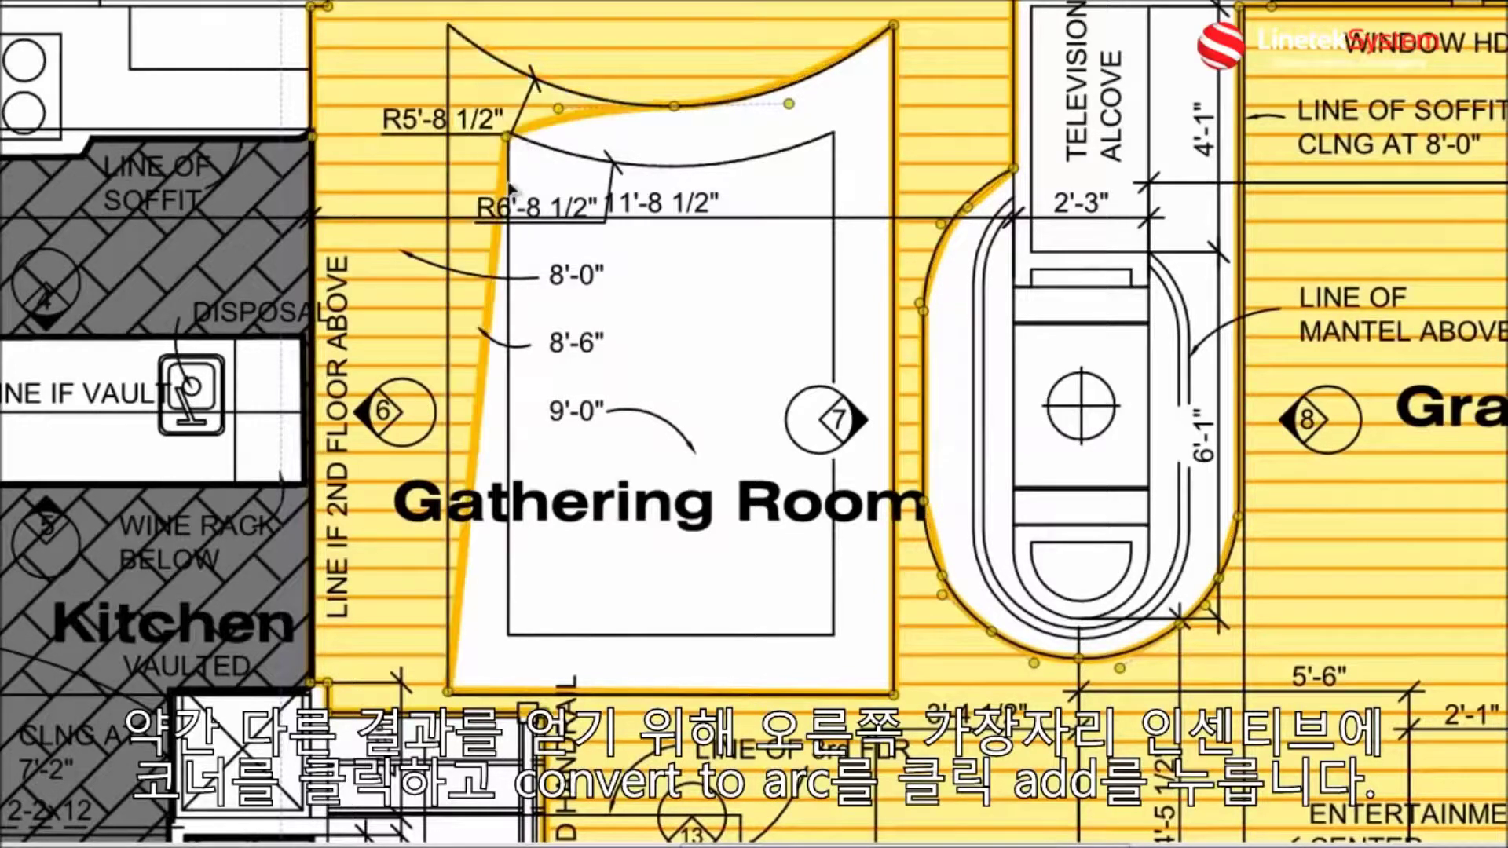
right_click(507, 245)
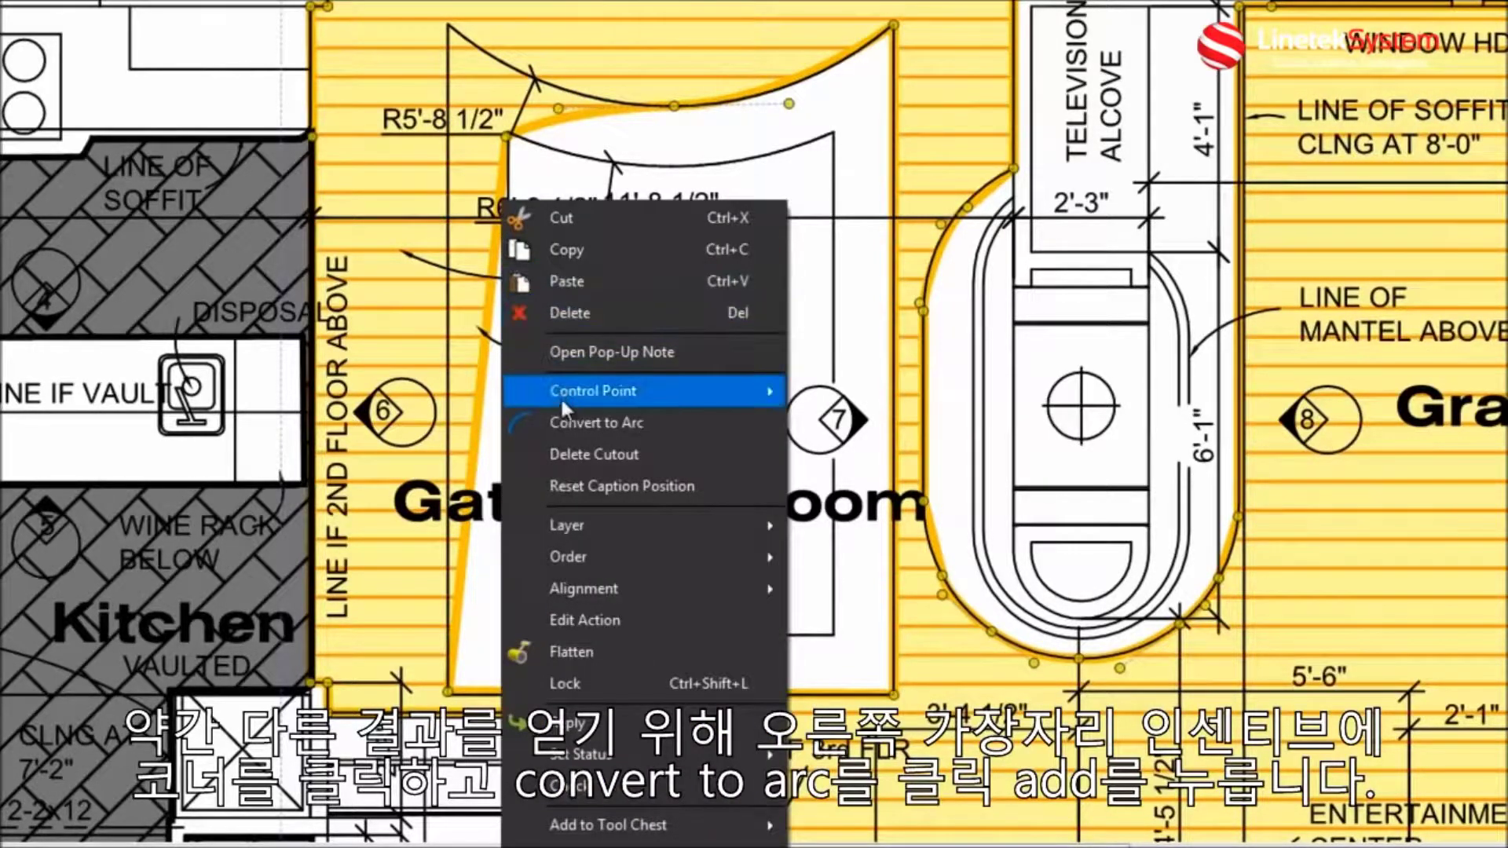
left_click(562, 423)
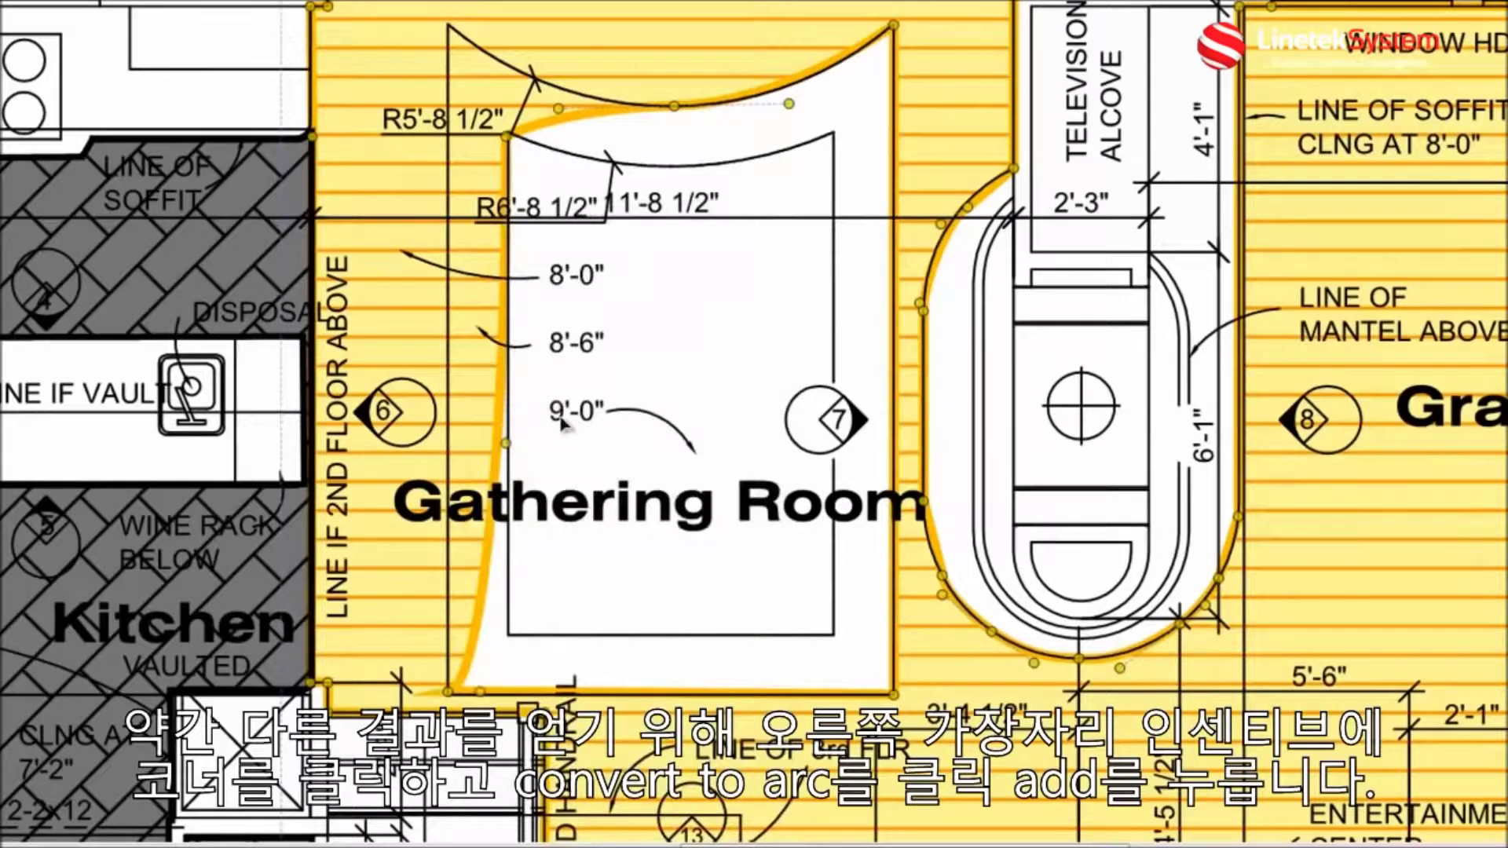
left_click_drag(516, 444, 369, 280)
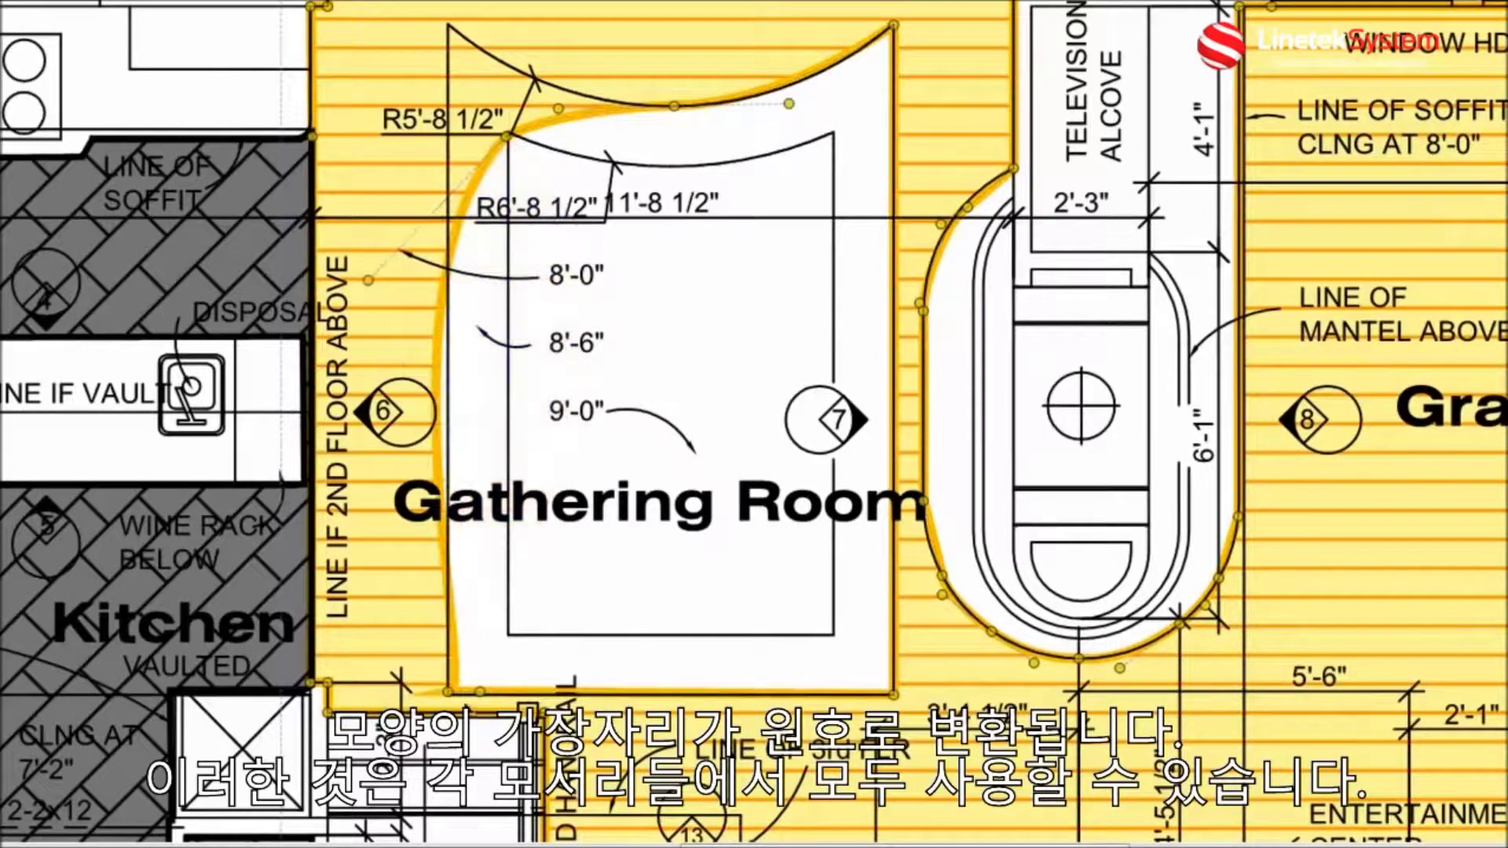
Step: Move the Gathering Room cutout's lower-left control point up and outward, and pull its curve handle out
left_click_drag(448, 693, 393, 623)
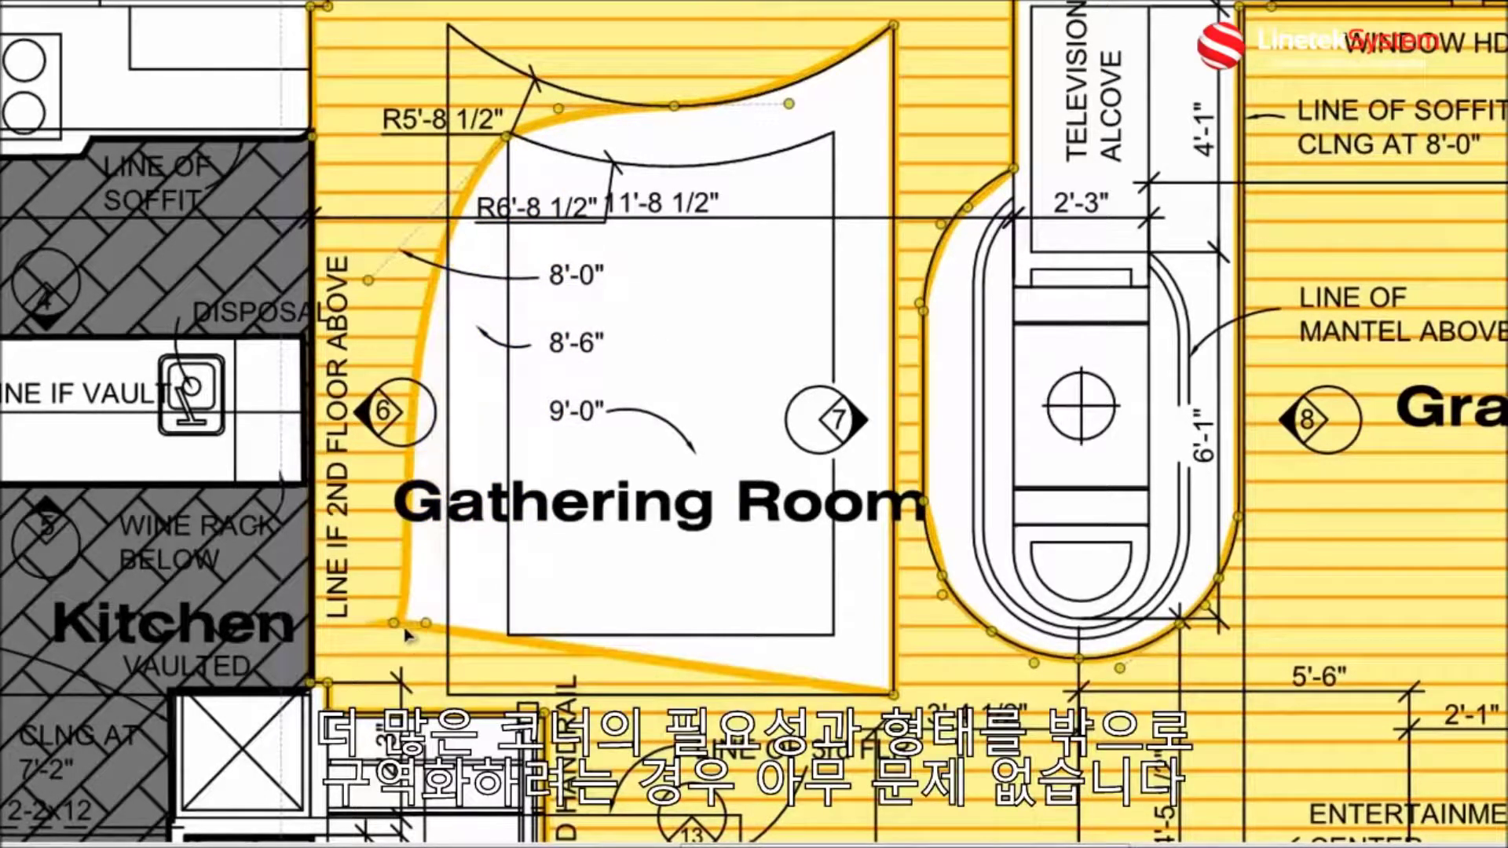
left_click_drag(360, 685, 339, 672)
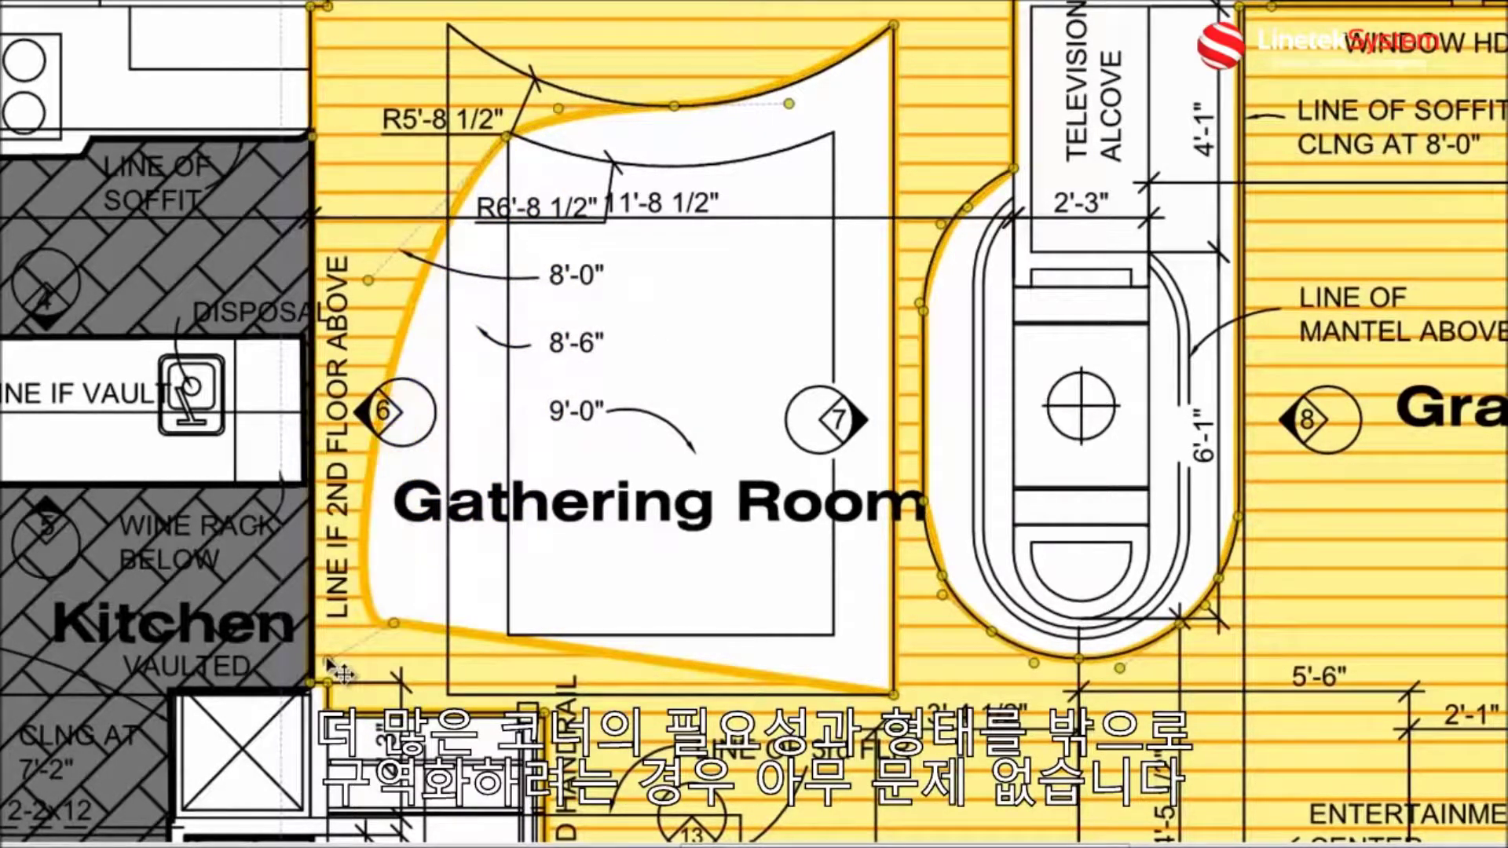
Step: Subtract the lower-left control point from the Gathering Room cutout
right_click(394, 624)
mouse_move(511, 402)
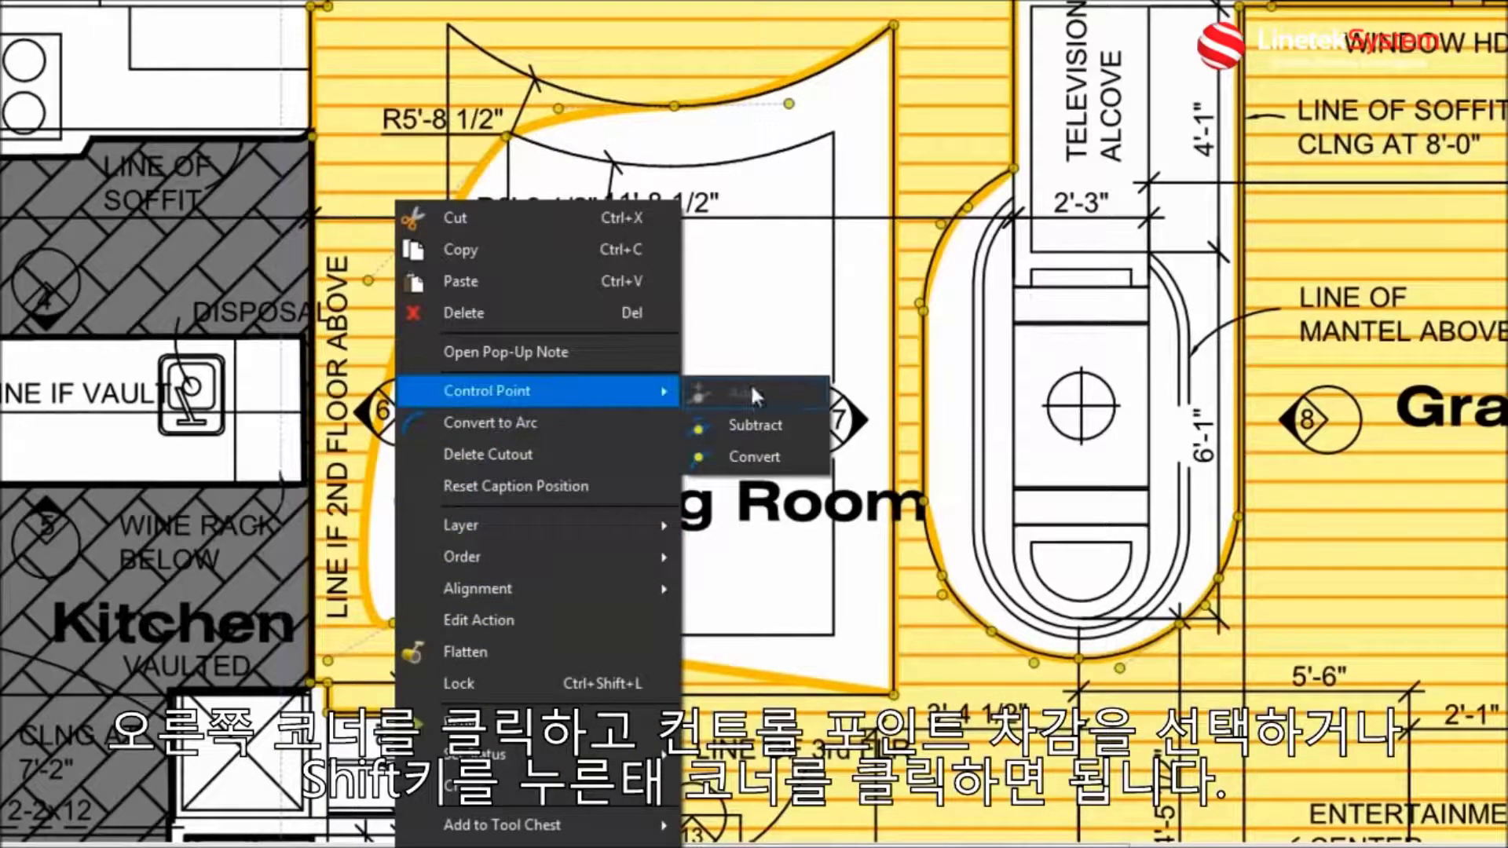
left_click(752, 425)
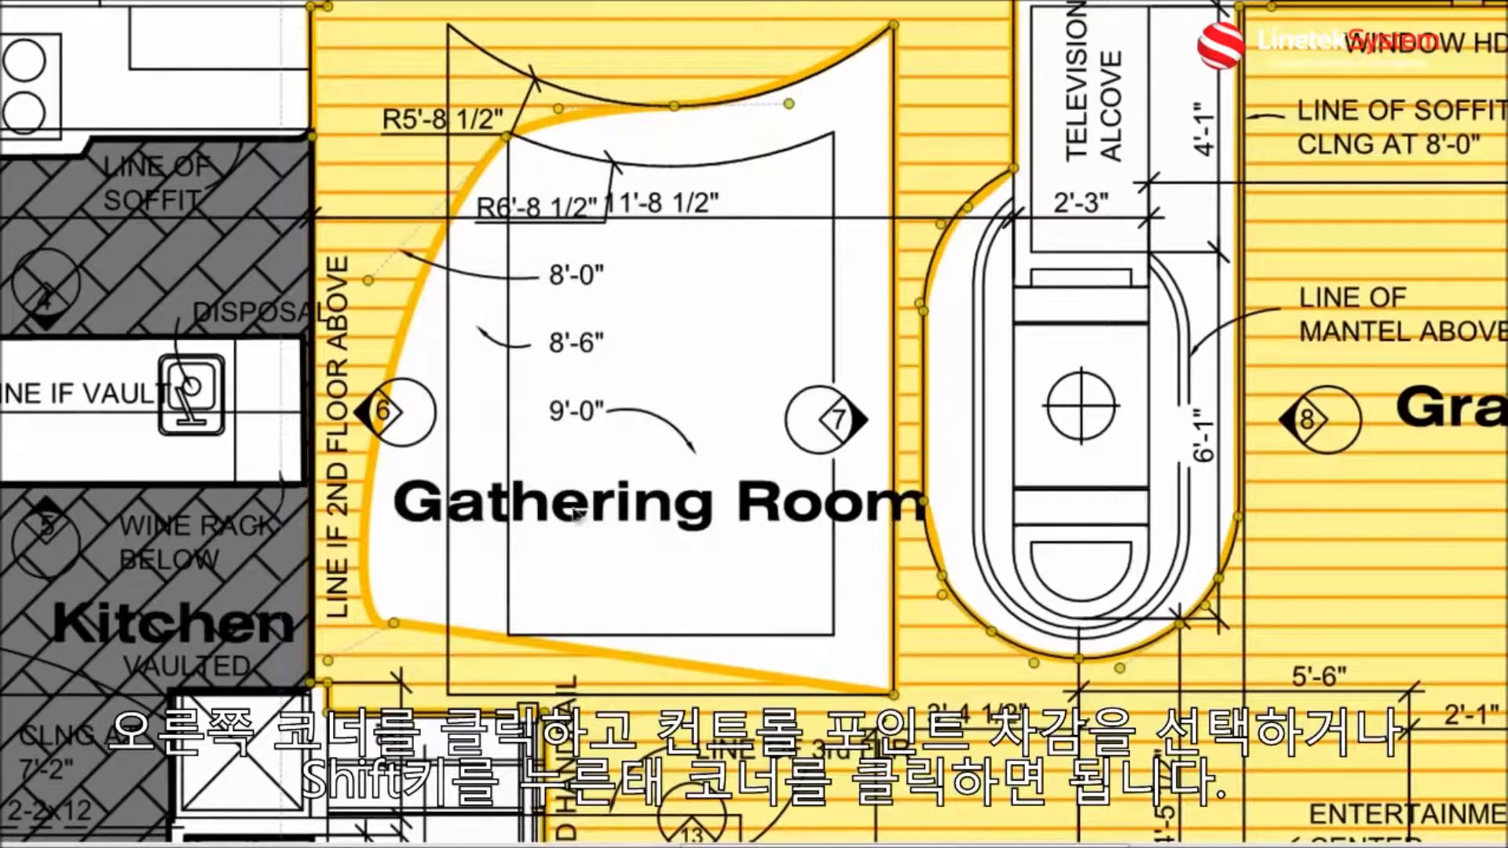
left_click(396, 624)
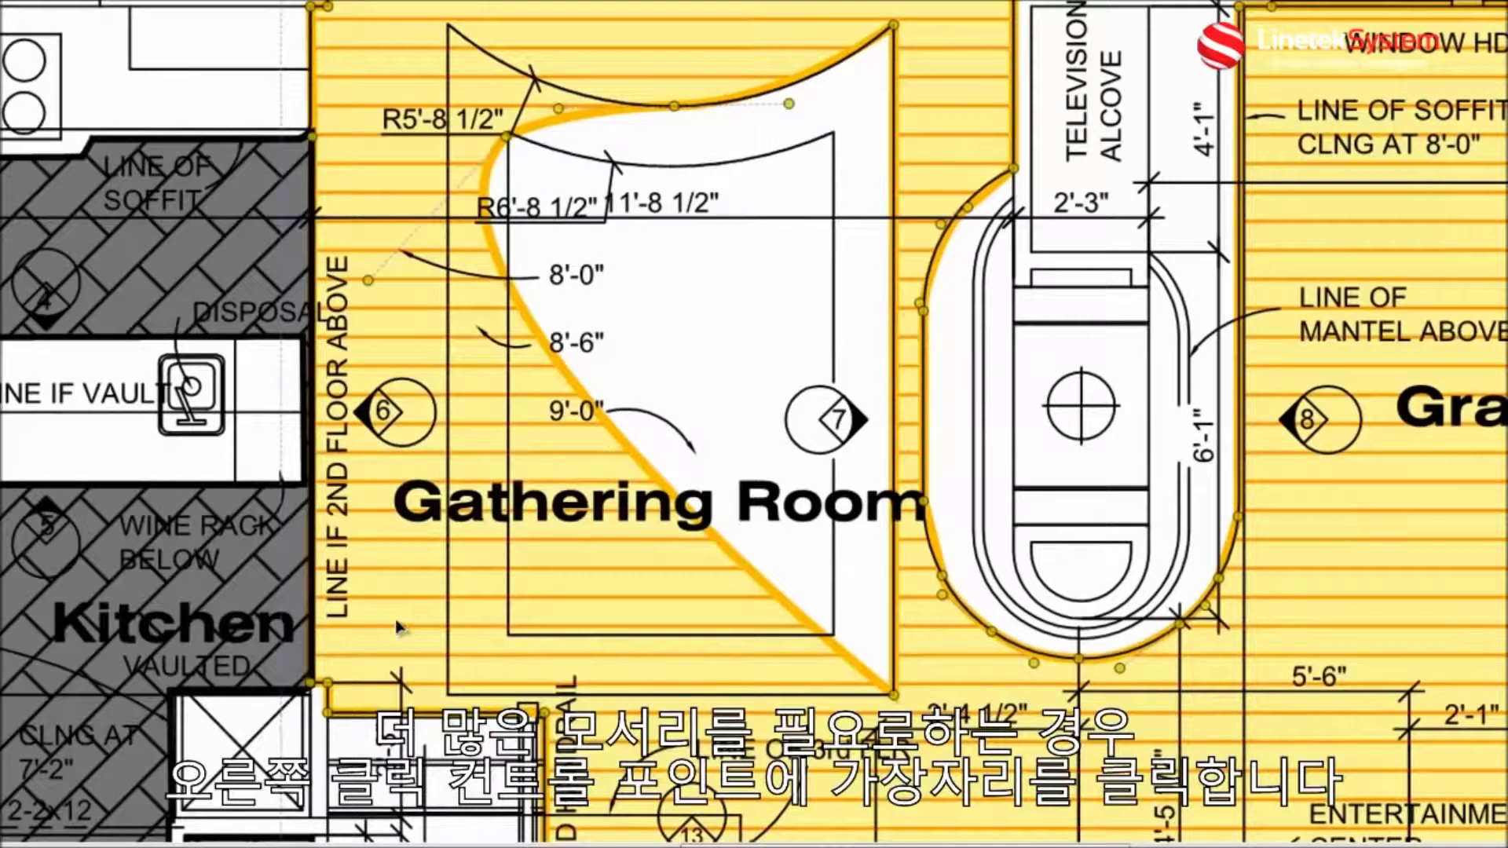
Step: Add a control point on the cutout's slanted left edge and move it outward to the start of the Gathering Room label
right_click(585, 399)
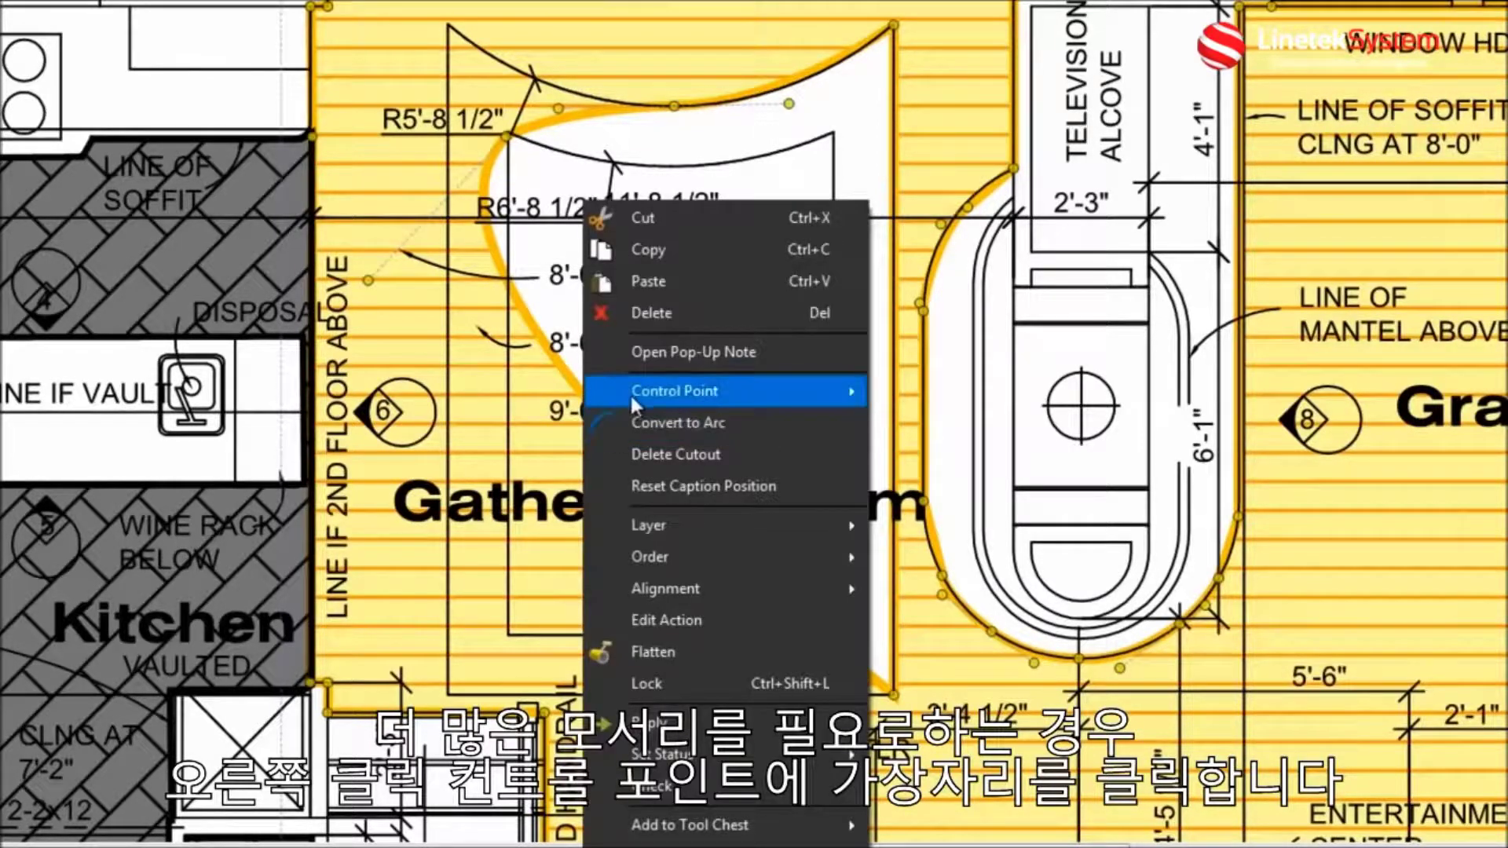
mouse_move(721, 397)
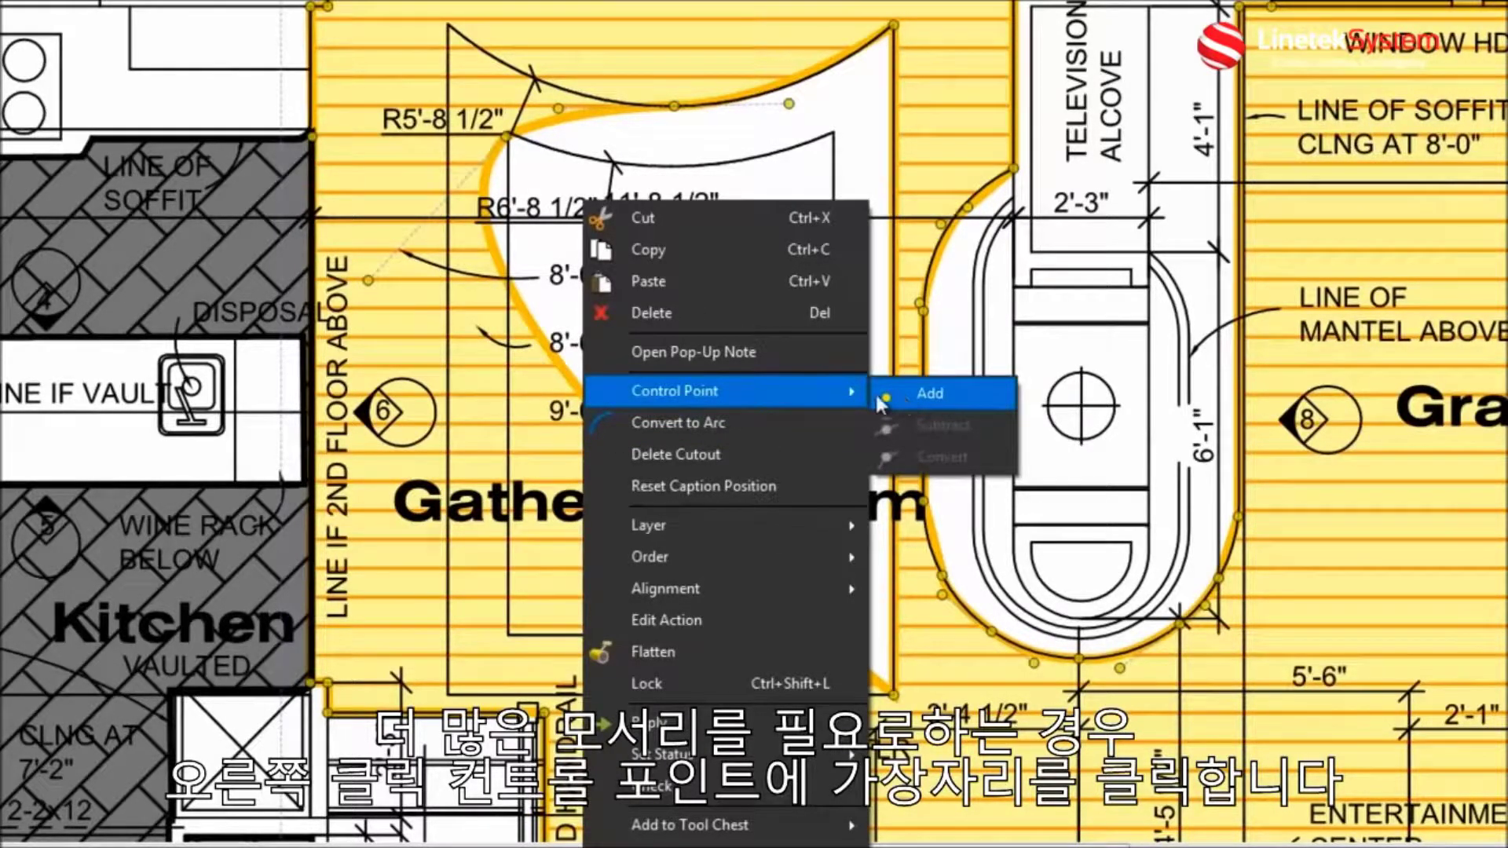
left_click(927, 394)
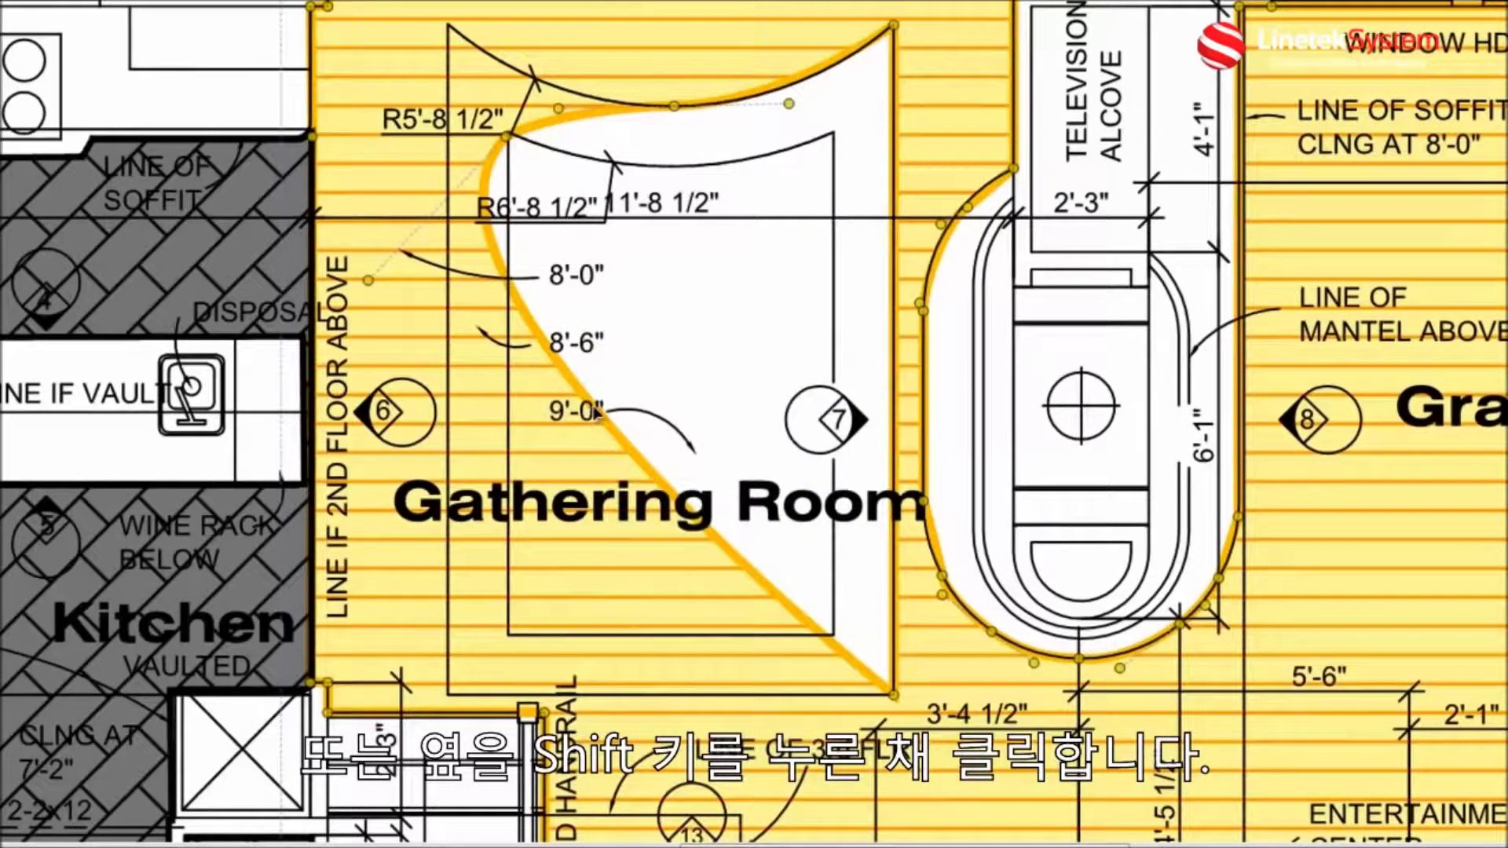
left_click_drag(609, 424, 466, 496)
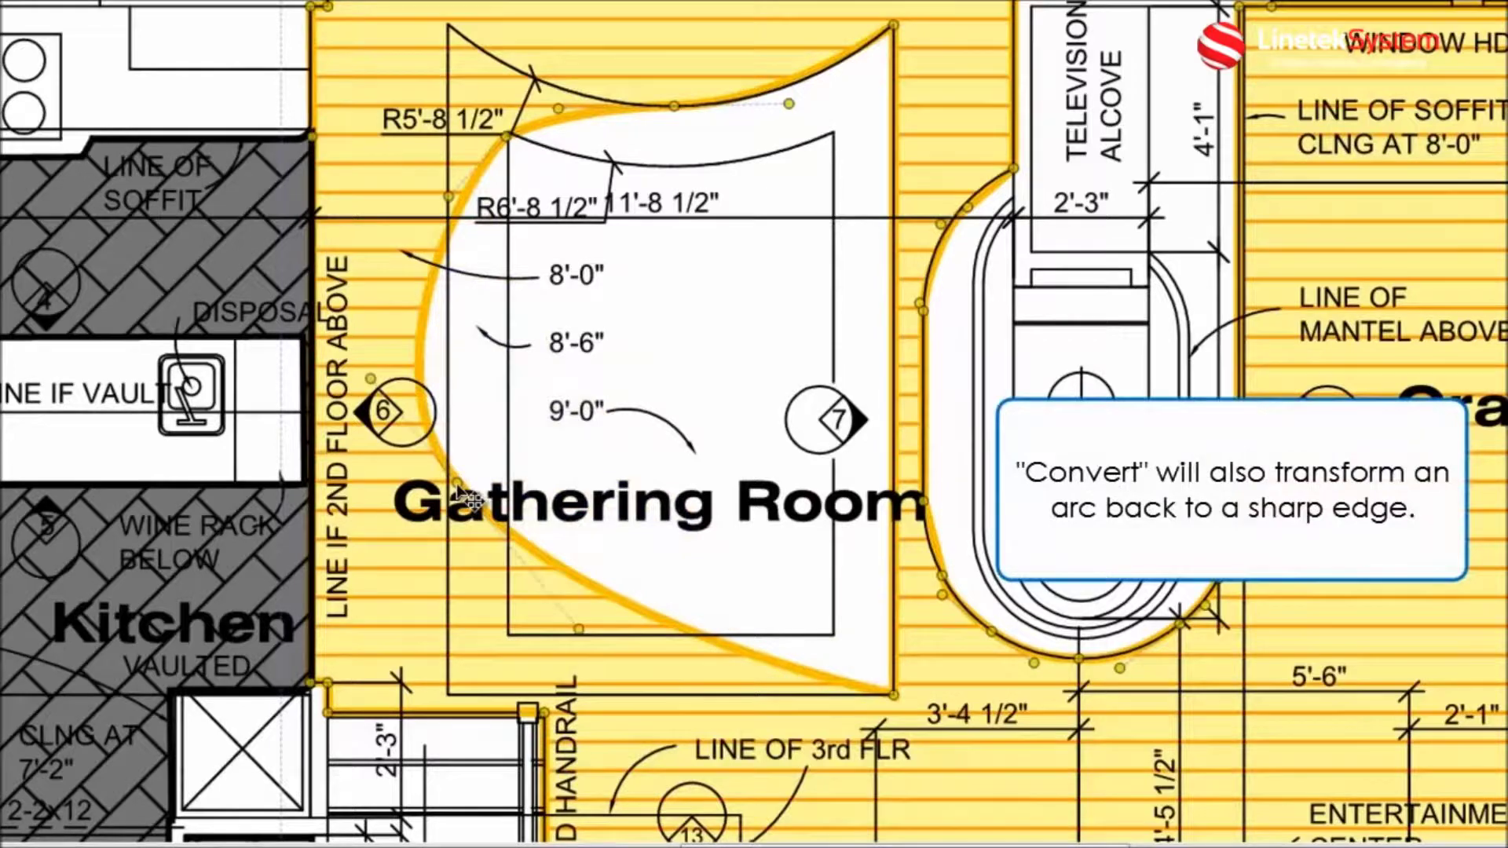
Step: Convert the arc point at the start of the Gathering Room label to a sharp corner, and delete that room's cutout
right_click(465, 495)
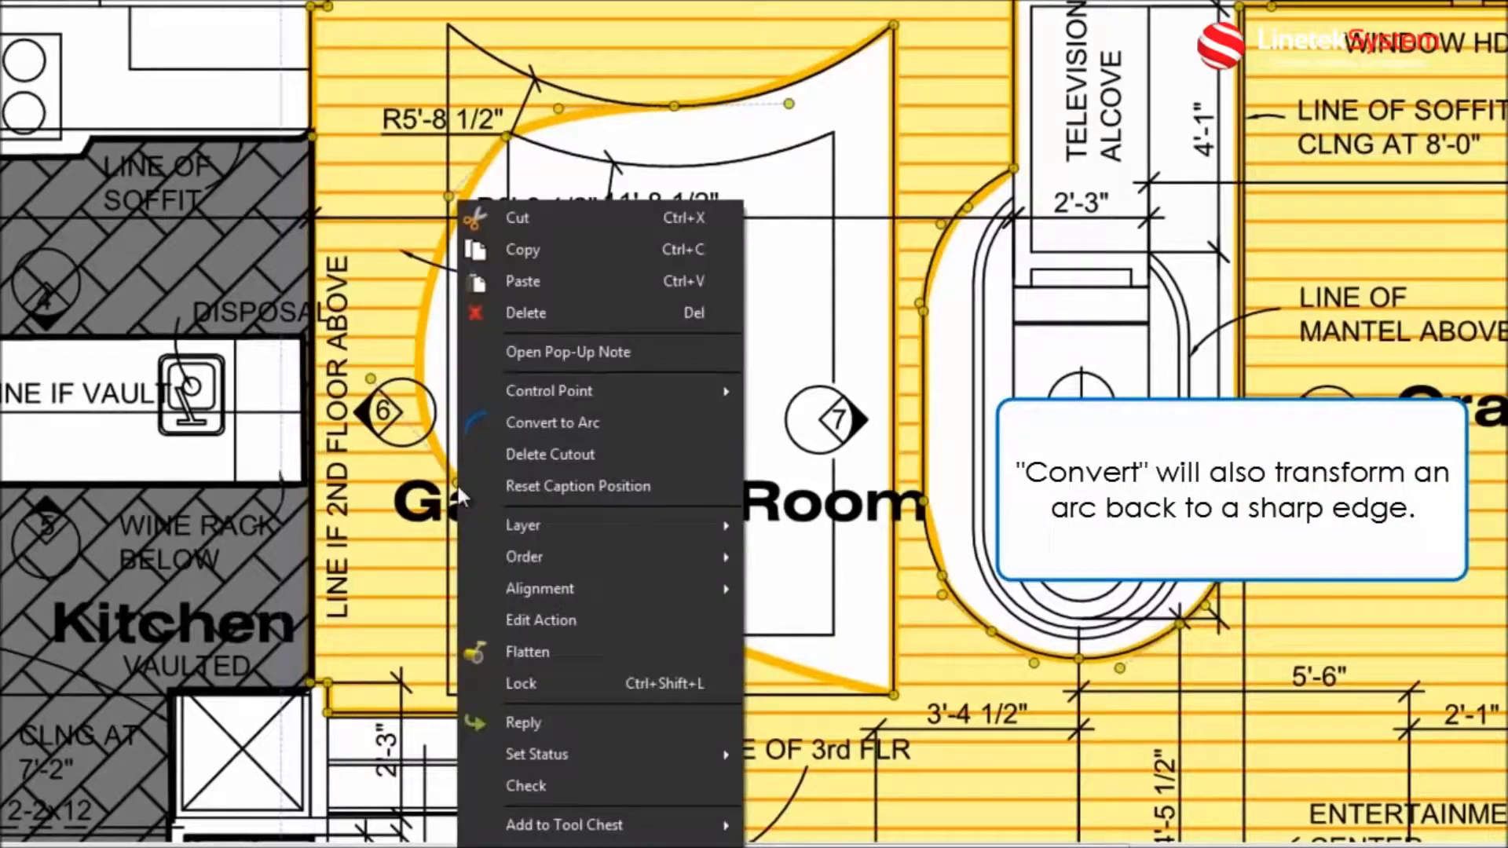
mouse_move(512, 397)
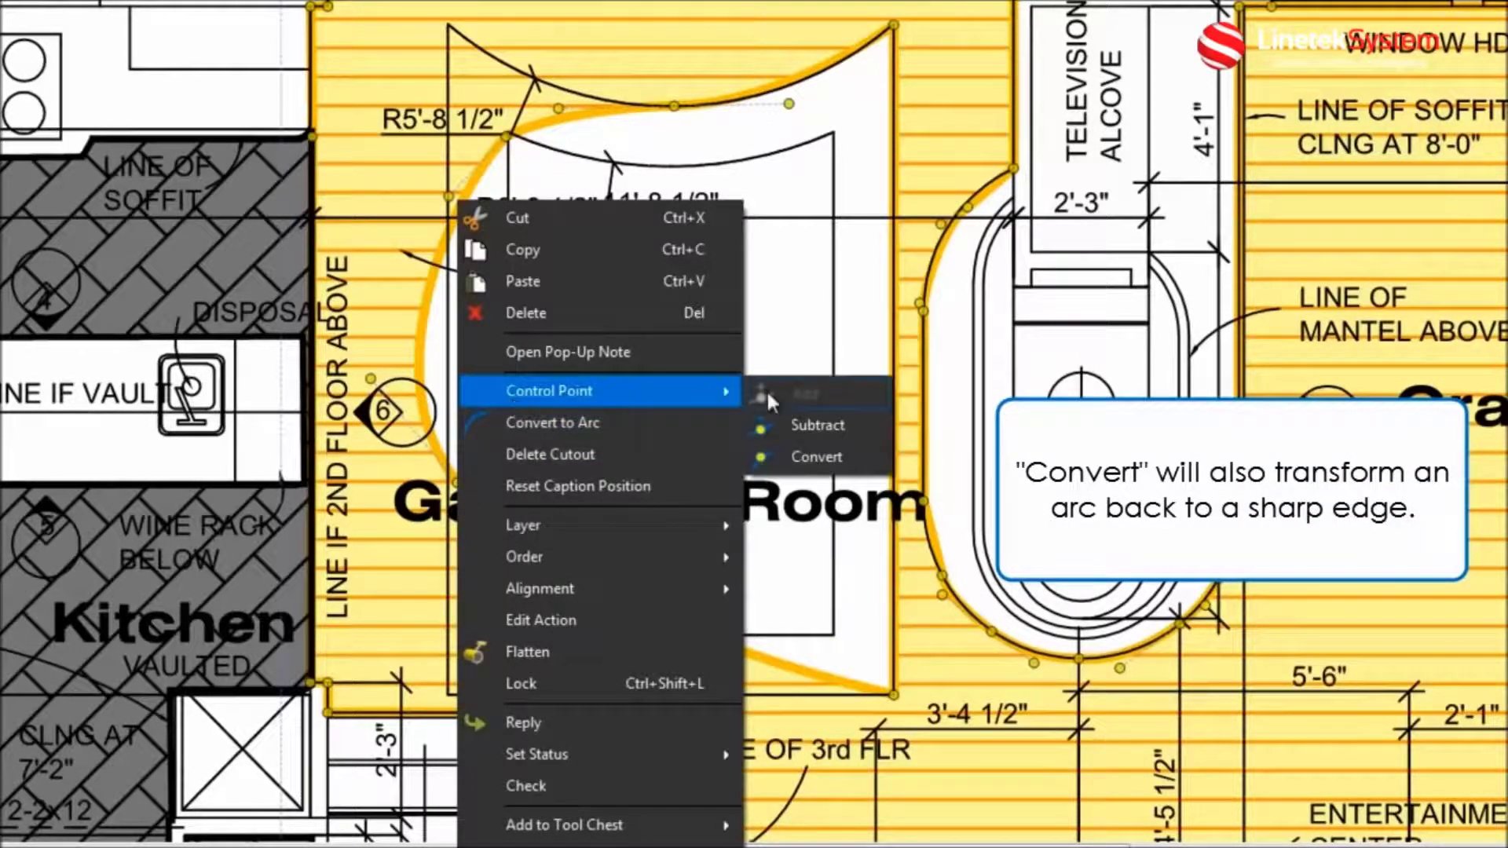
left_click(781, 452)
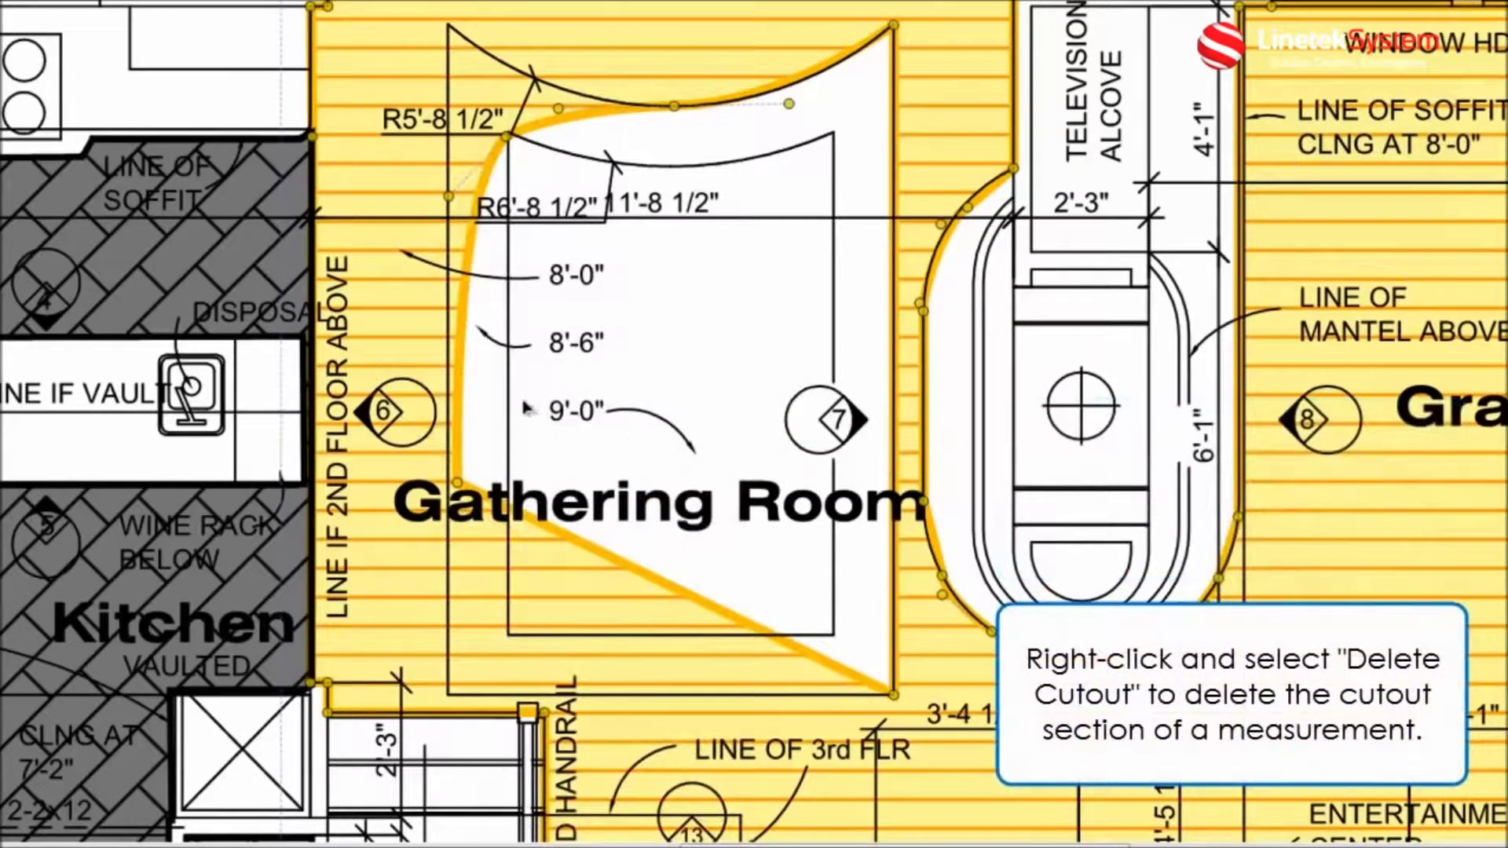
right_click(462, 380)
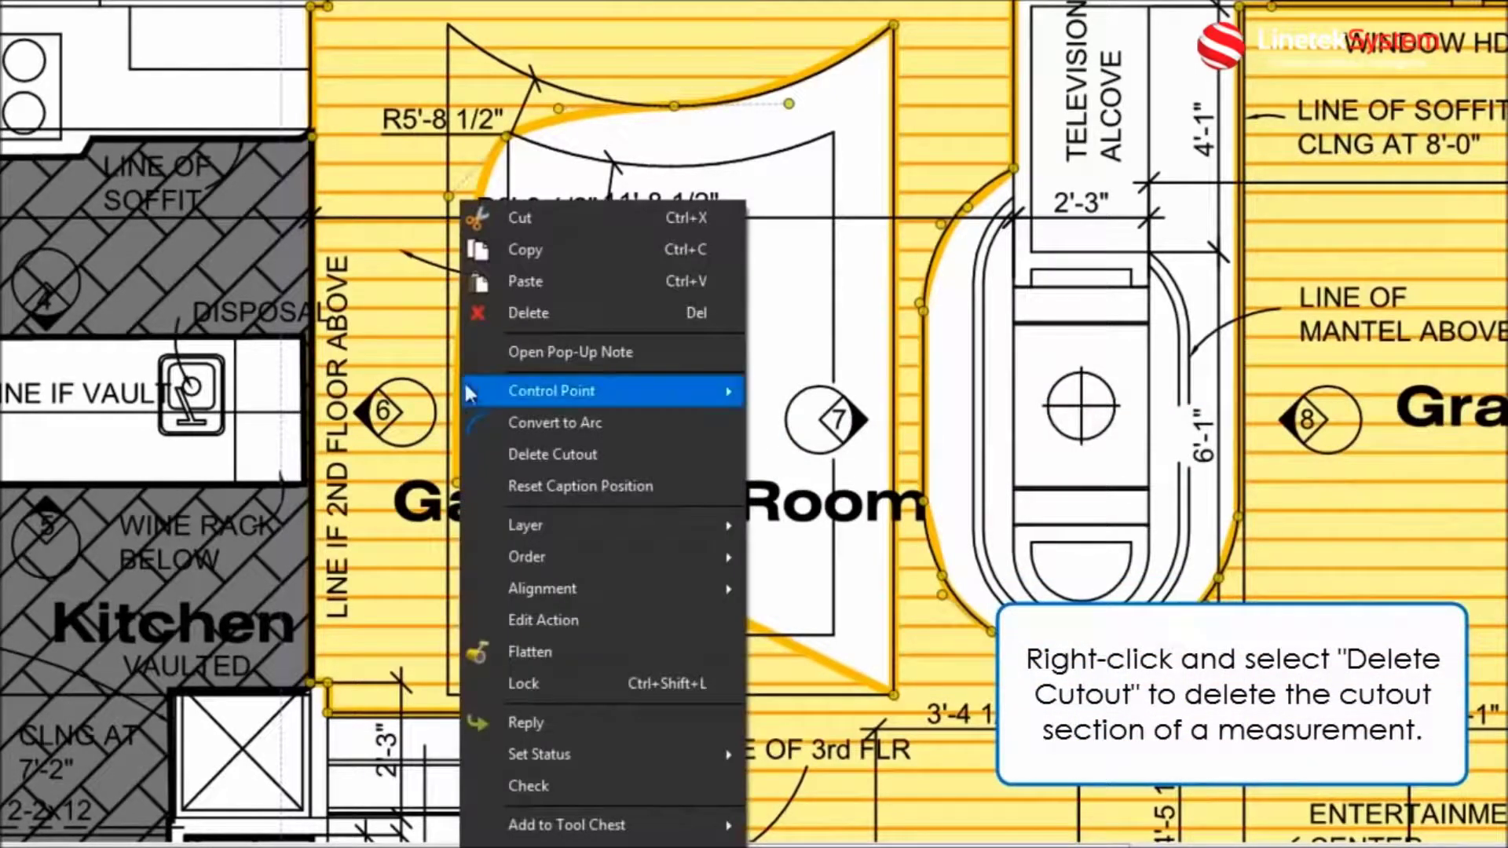
left_click(503, 454)
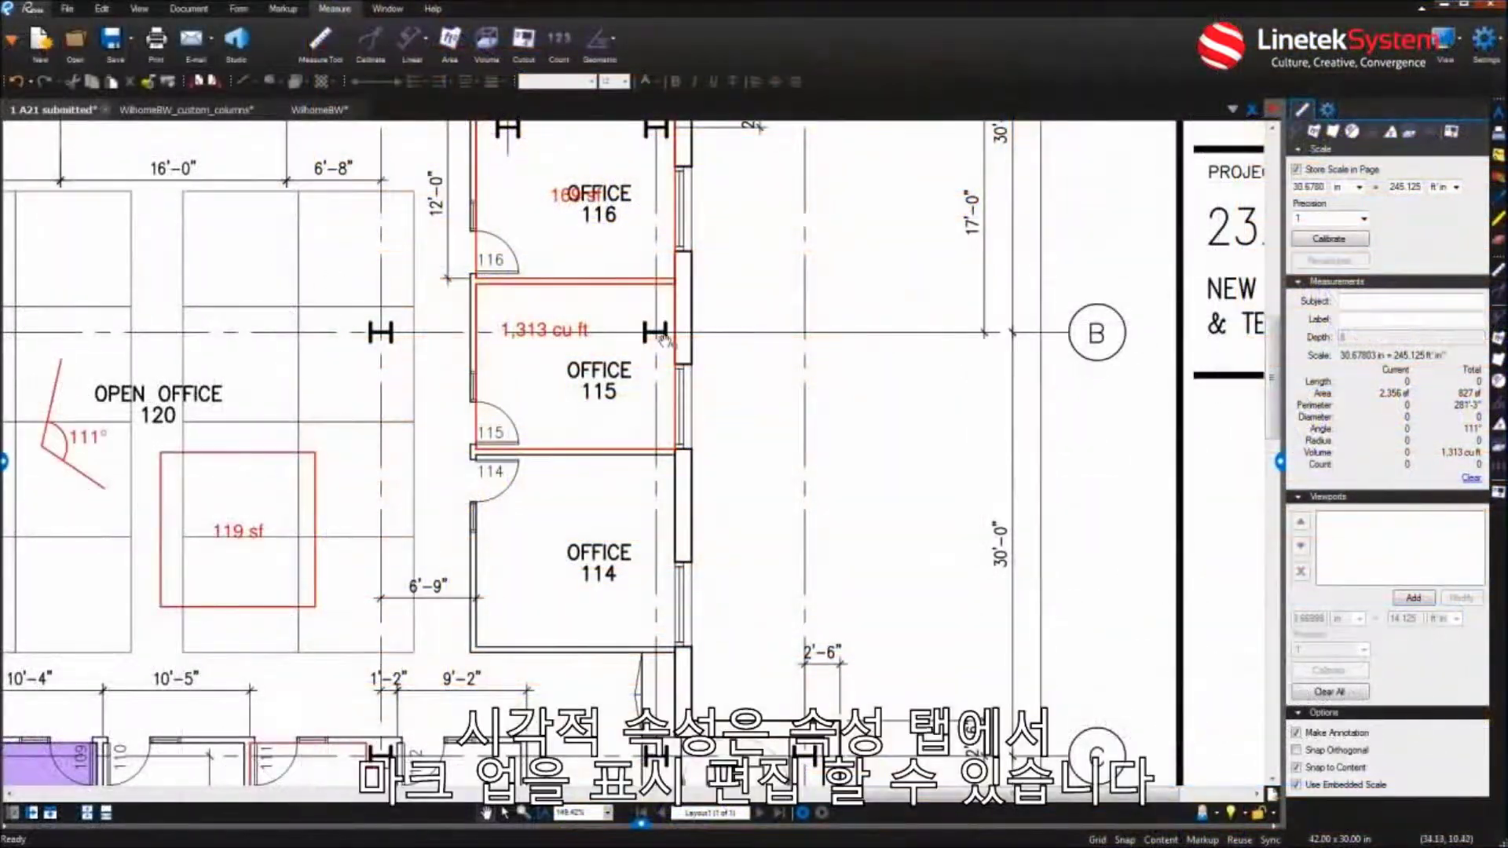
Step: Open the properties of the Office 115 volume measurement and give it a green fill with Highlight enabled
left_click(673, 341)
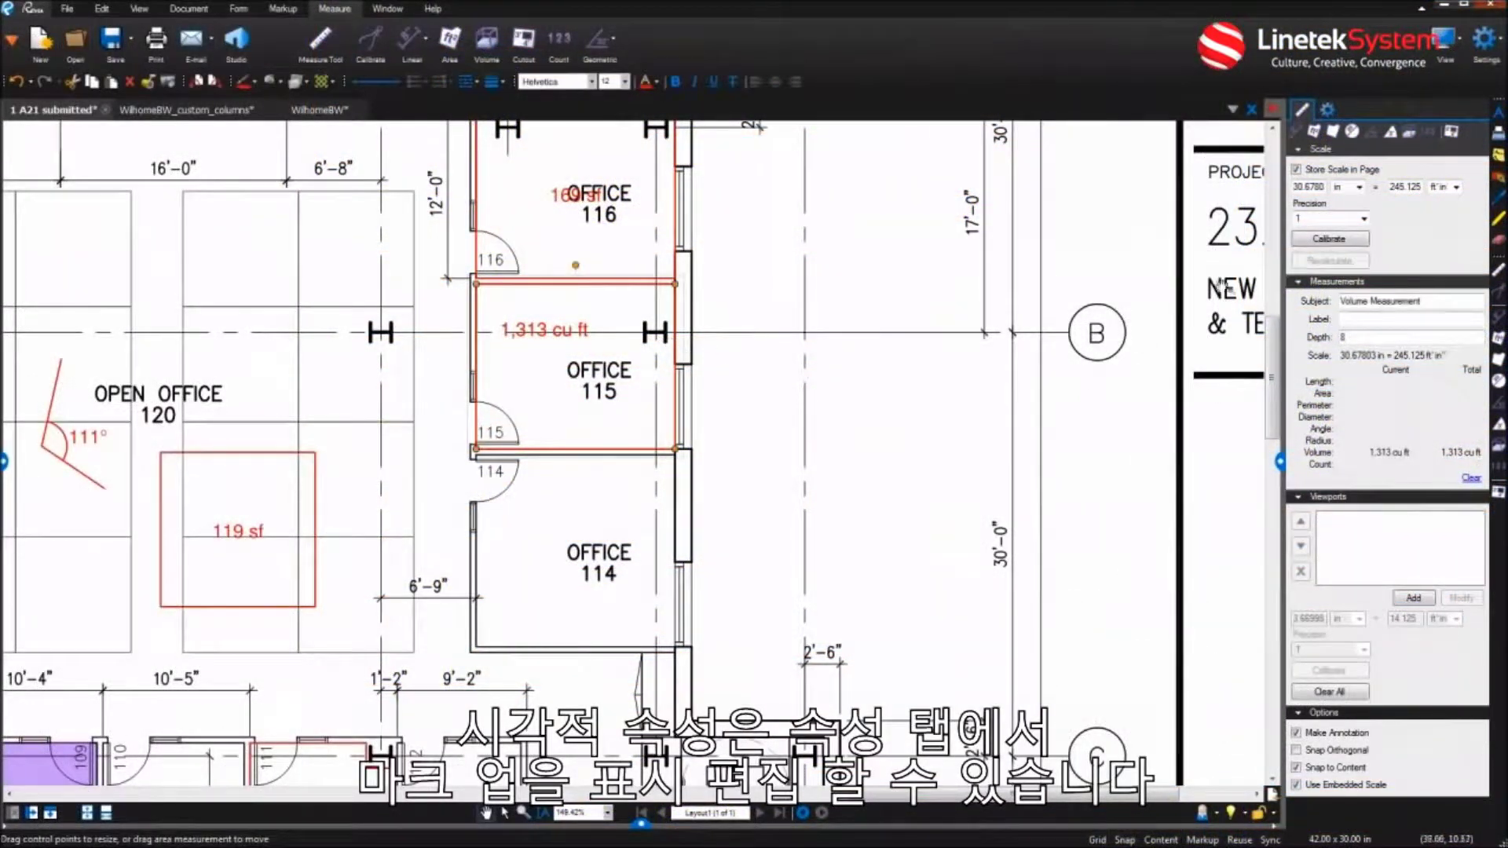
left_click(1331, 109)
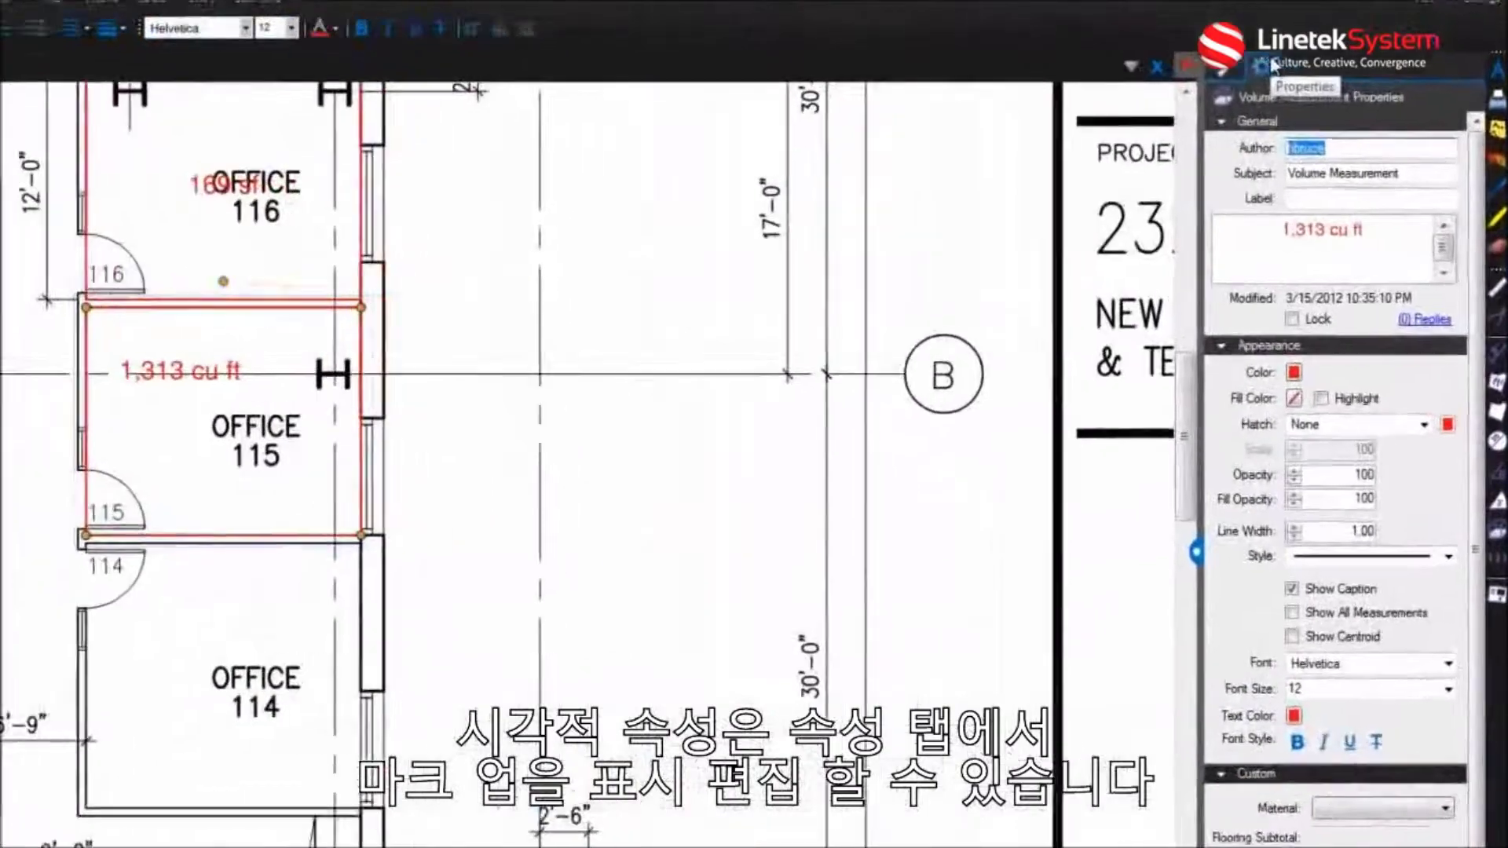
left_click(1288, 403)
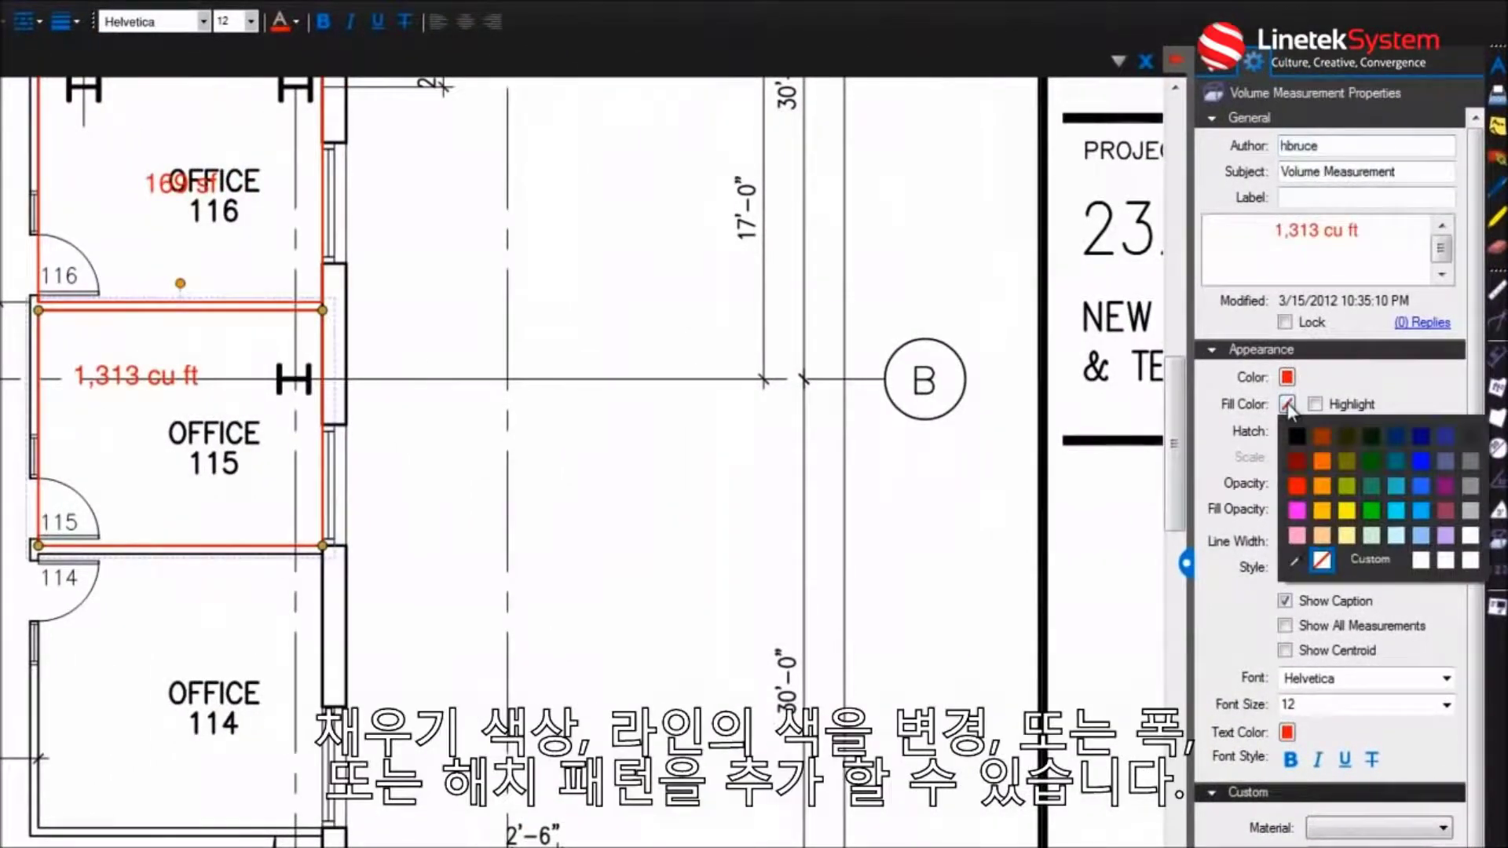
left_click(1316, 404)
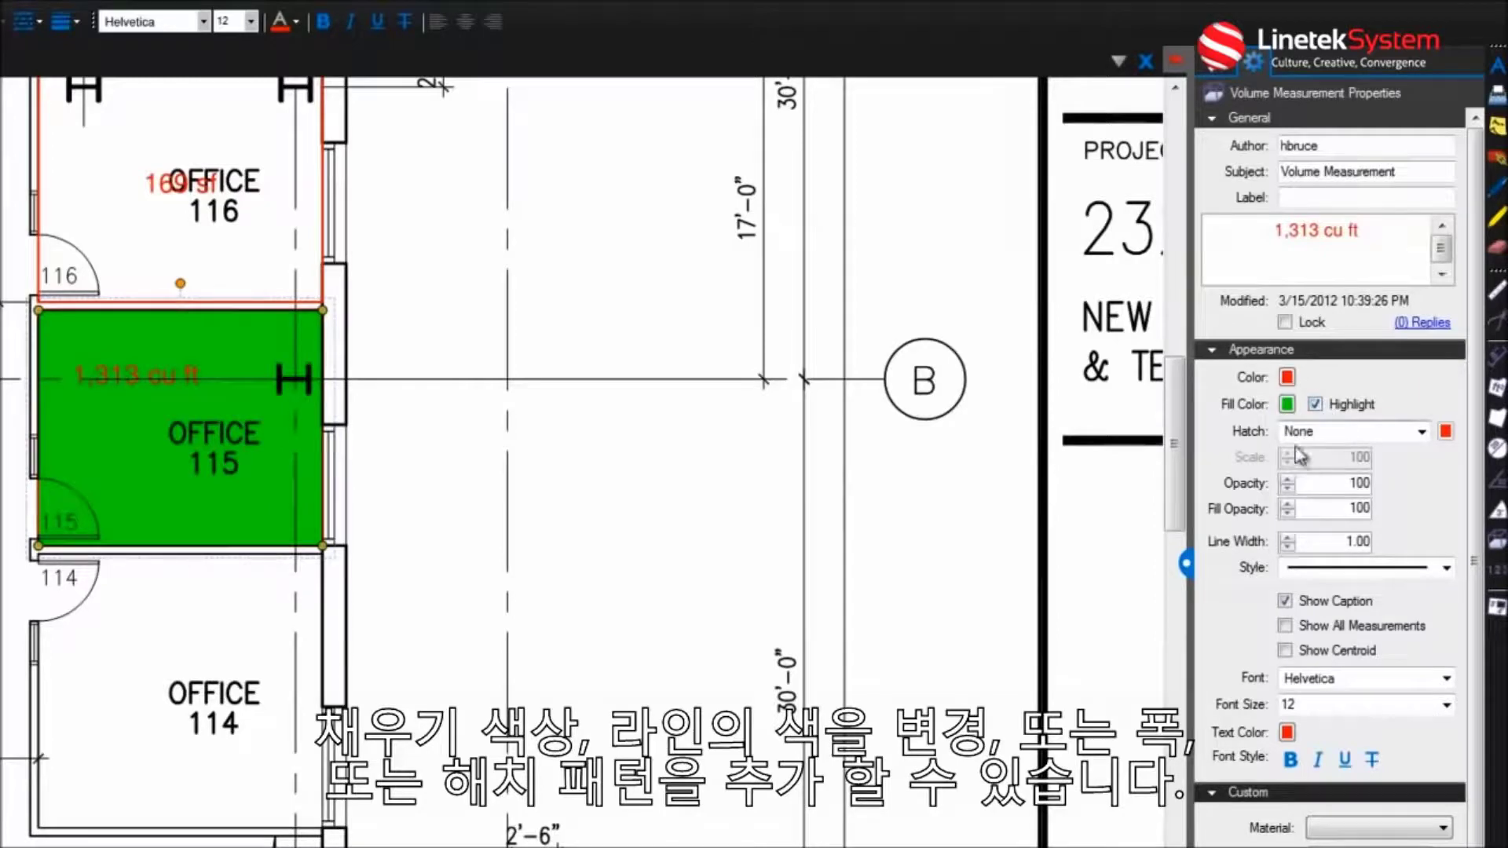
Step: Set the Office 115 volume measurement's outline color to dark blue and its line width to 4.00
left_click(1288, 378)
left_click(1421, 410)
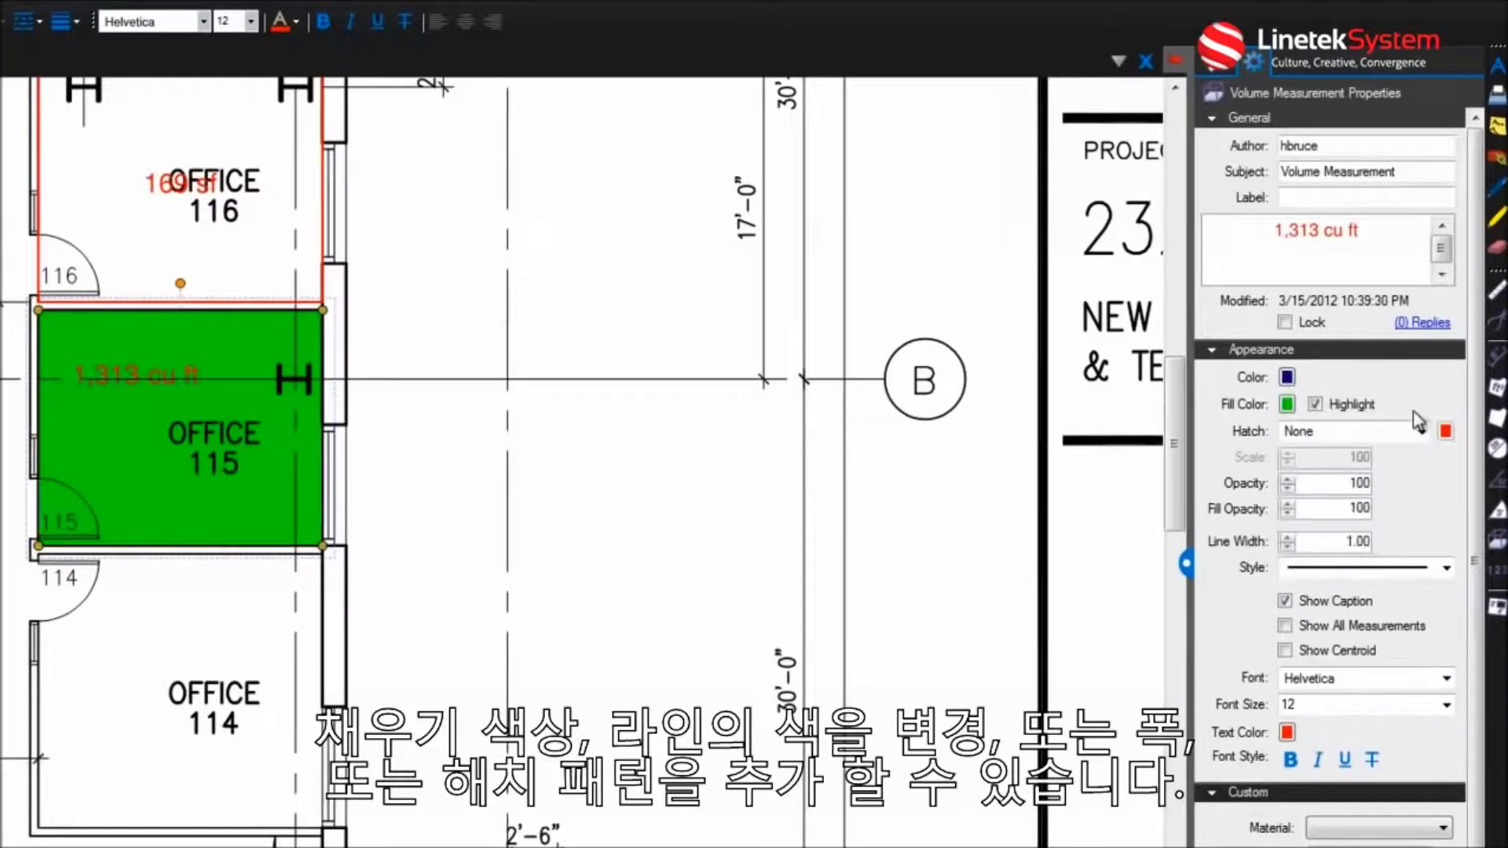
left_click(1287, 538)
left_click(1286, 538)
left_click(1286, 538)
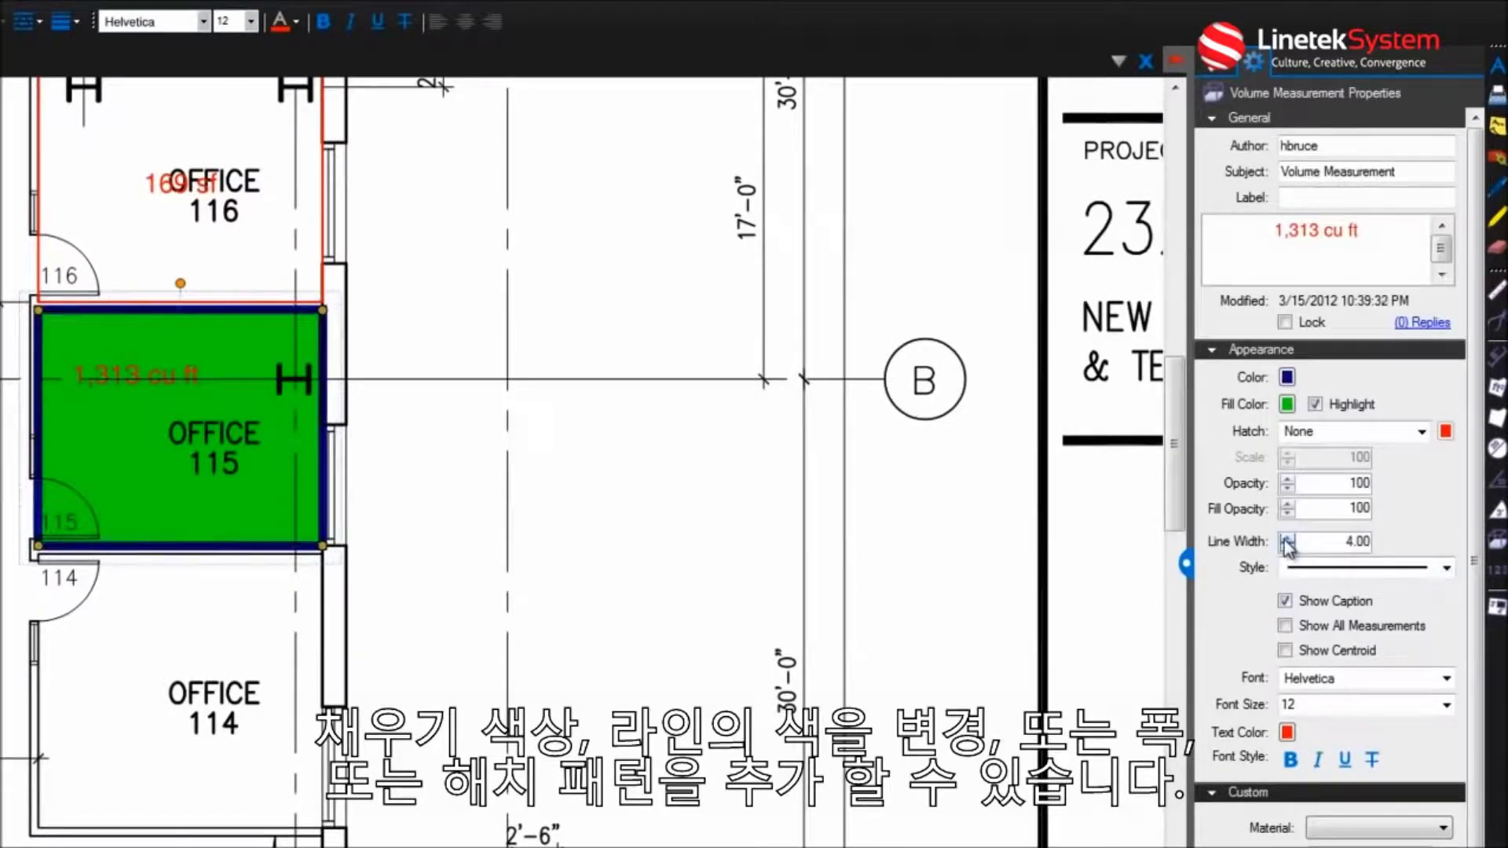
Step: Apply a Diagonal Down hatch in dark blue to the Office 115 volume measurement
left_click(1329, 434)
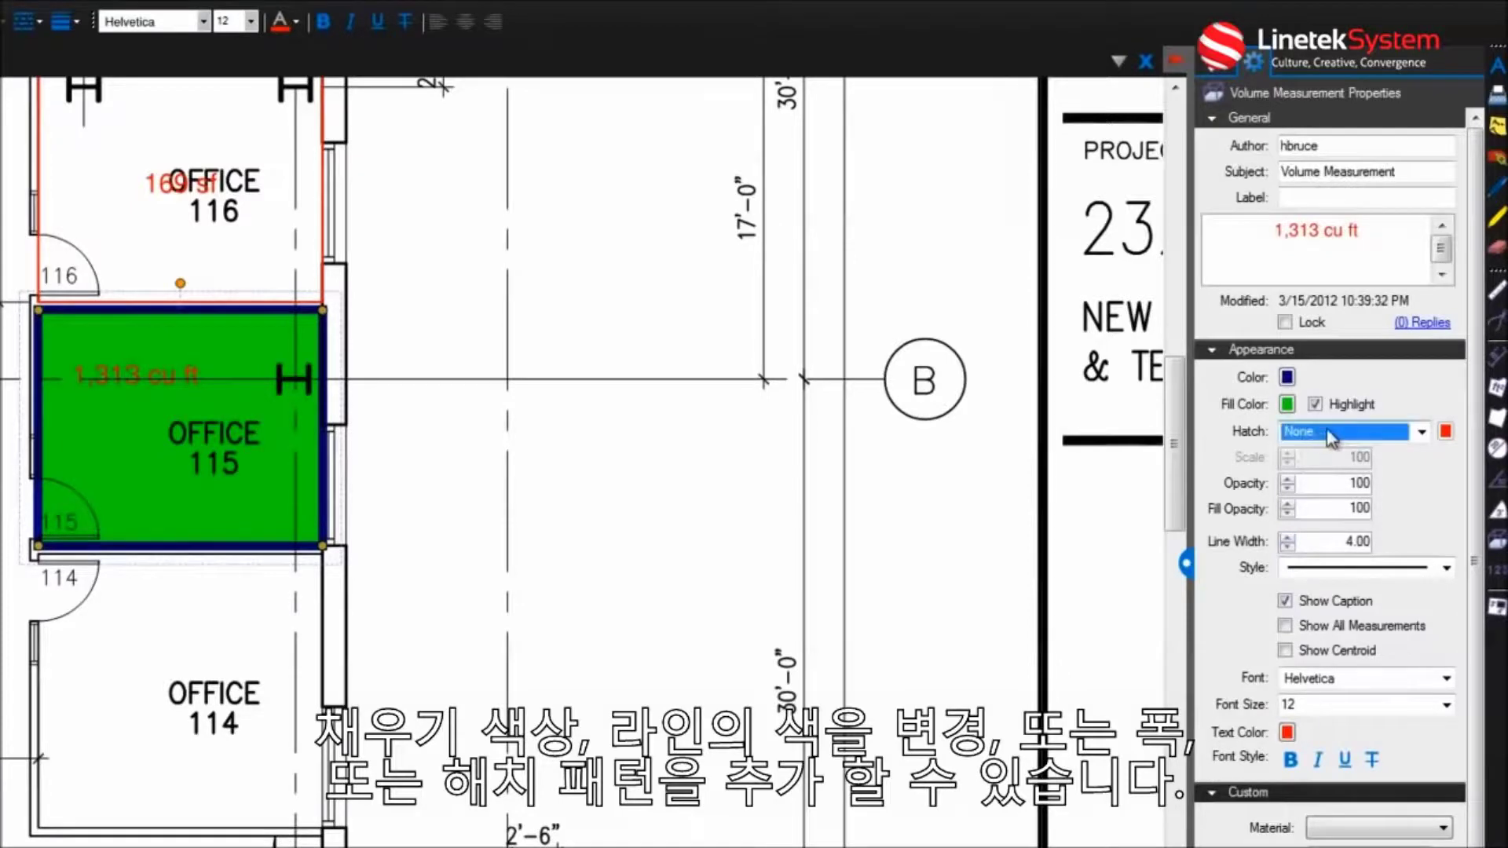
left_click(1335, 655)
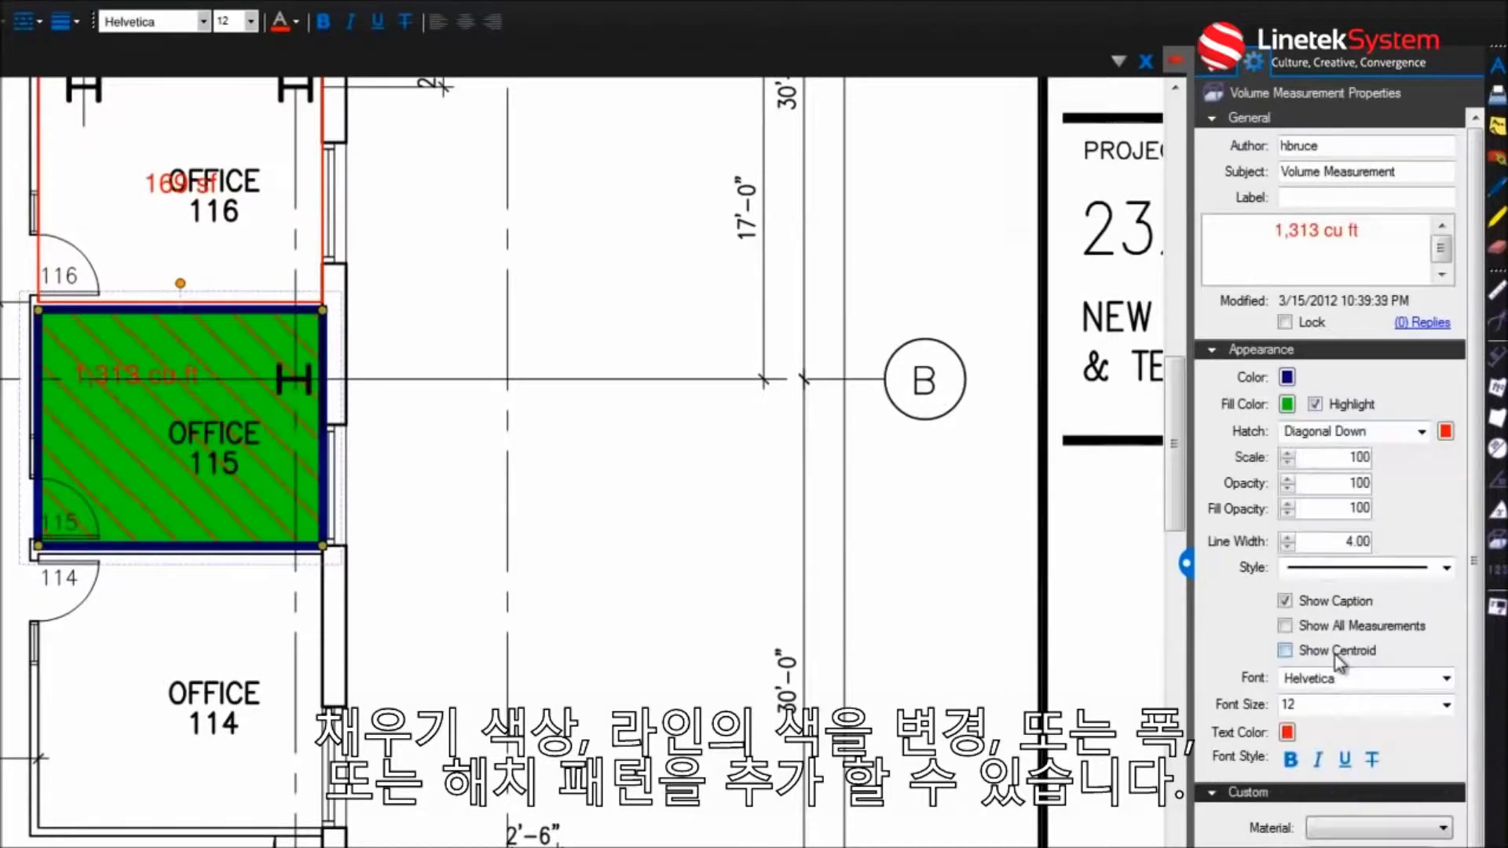
left_click(1445, 431)
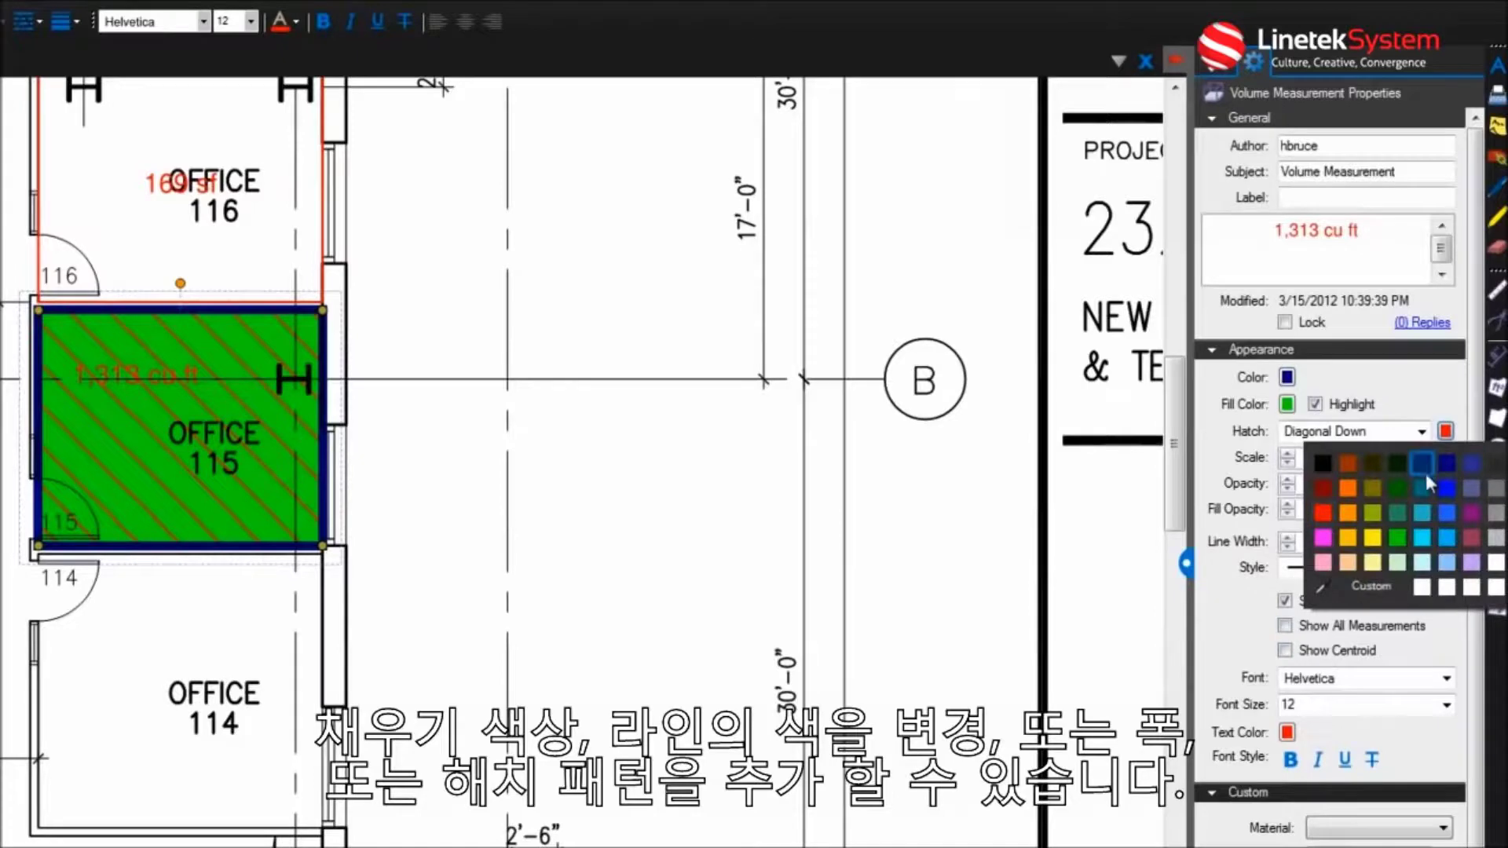
left_click(1429, 478)
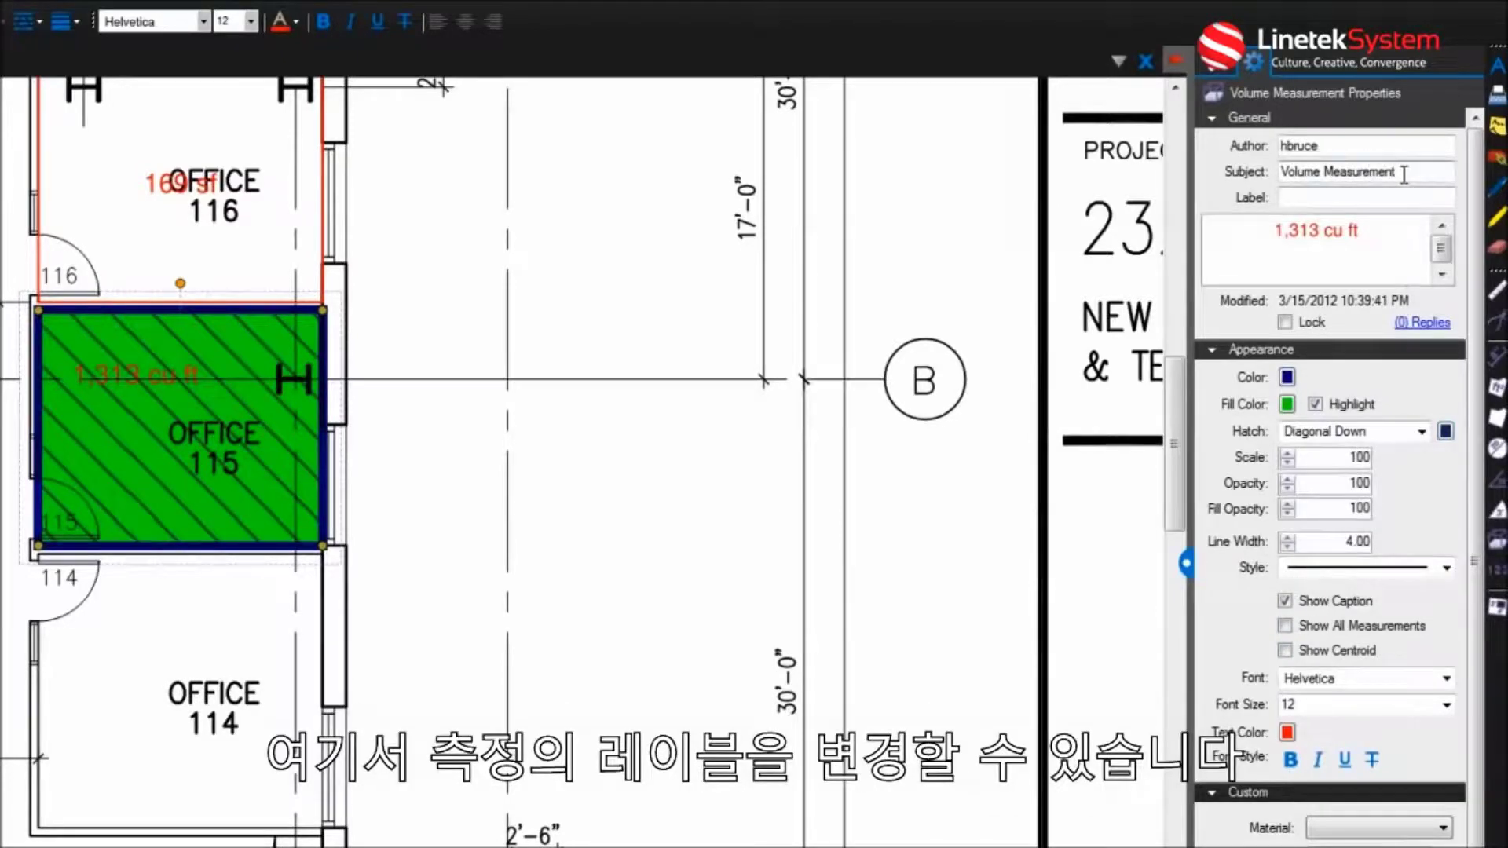
Step: Label the Office 115 volume measurement "Carpet"
left_click(1402, 197)
type("Carpe")
left_click(1374, 223)
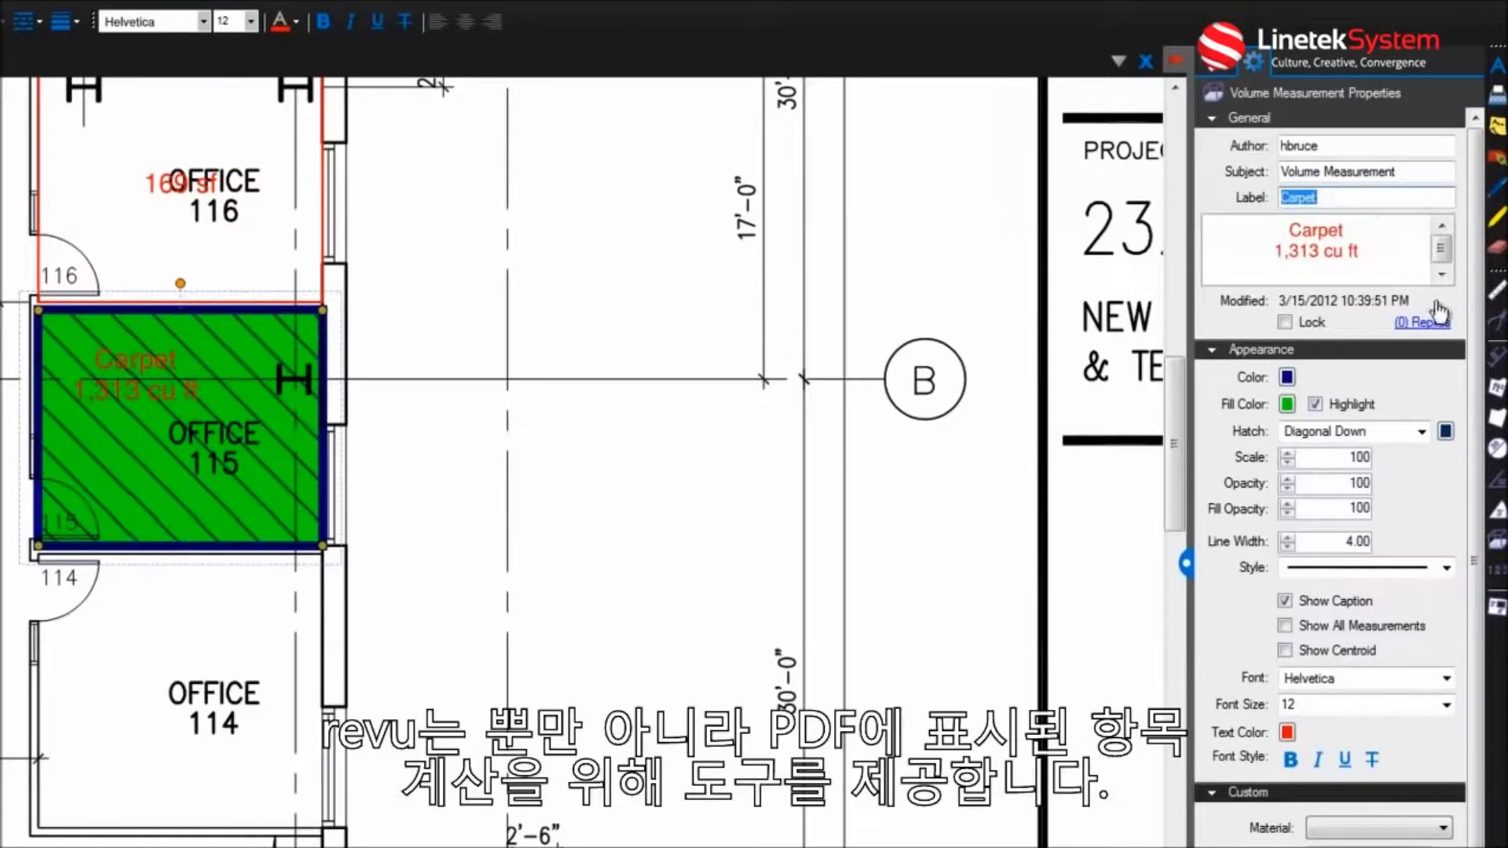
Step: Count the windows of Offices 114, 115 and 116 with check marks, and show the count in the measurement totals
left_click(1498, 584)
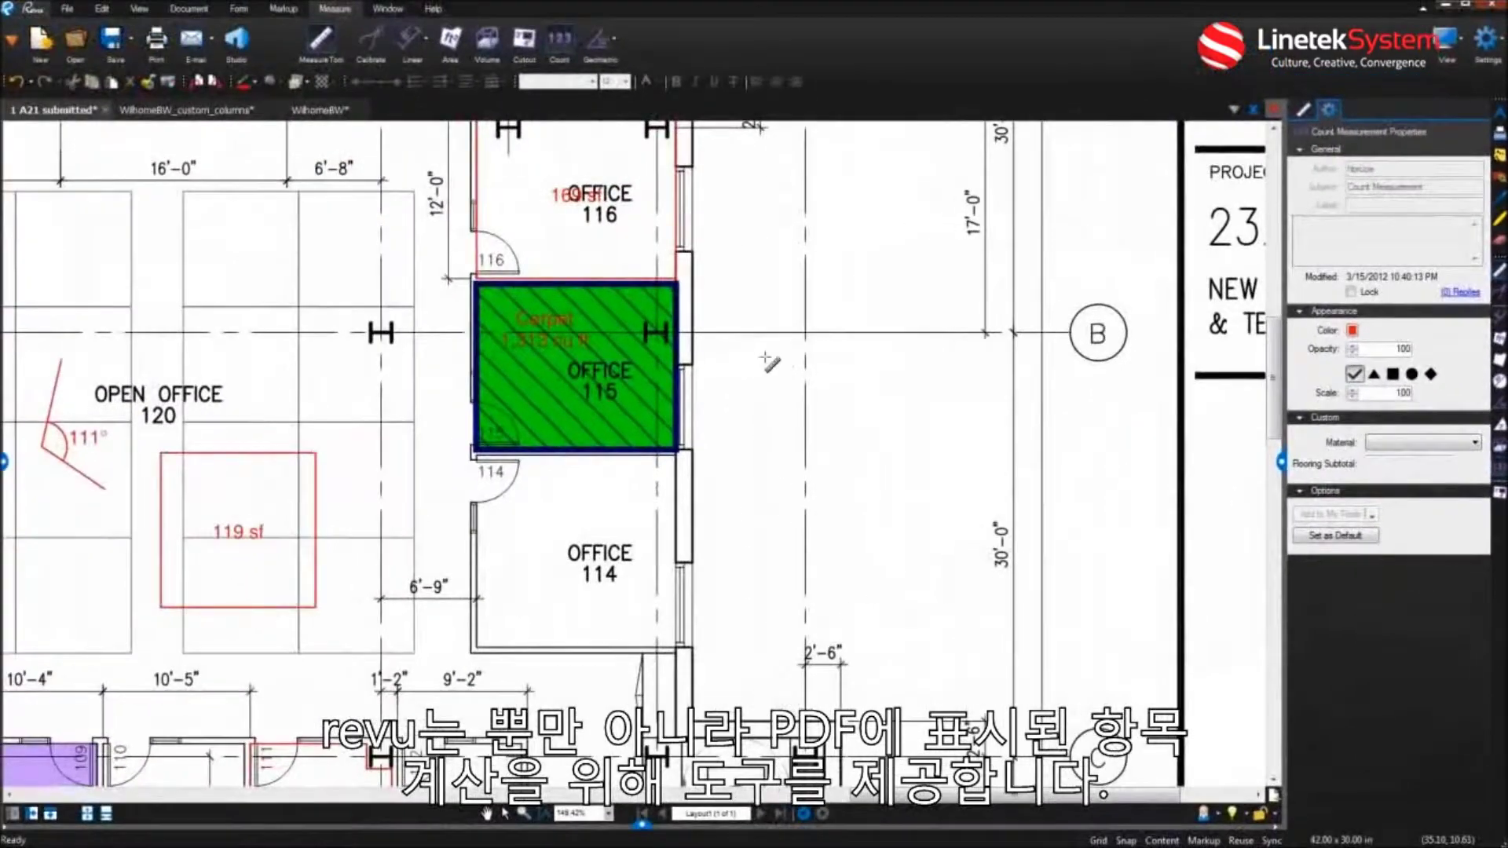
left_click(689, 405)
left_click(685, 216)
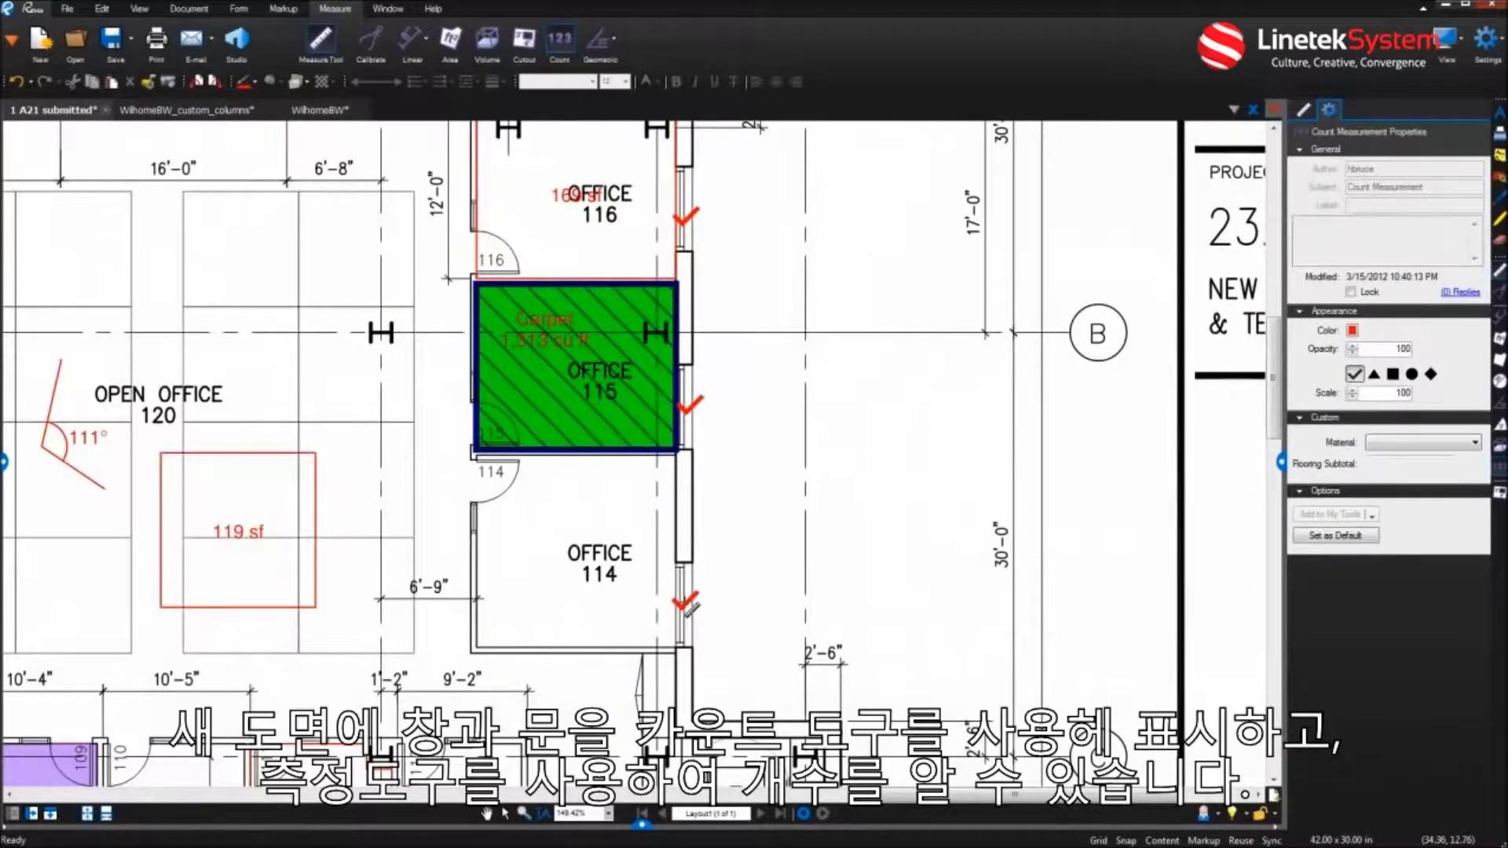
left_click(1304, 112)
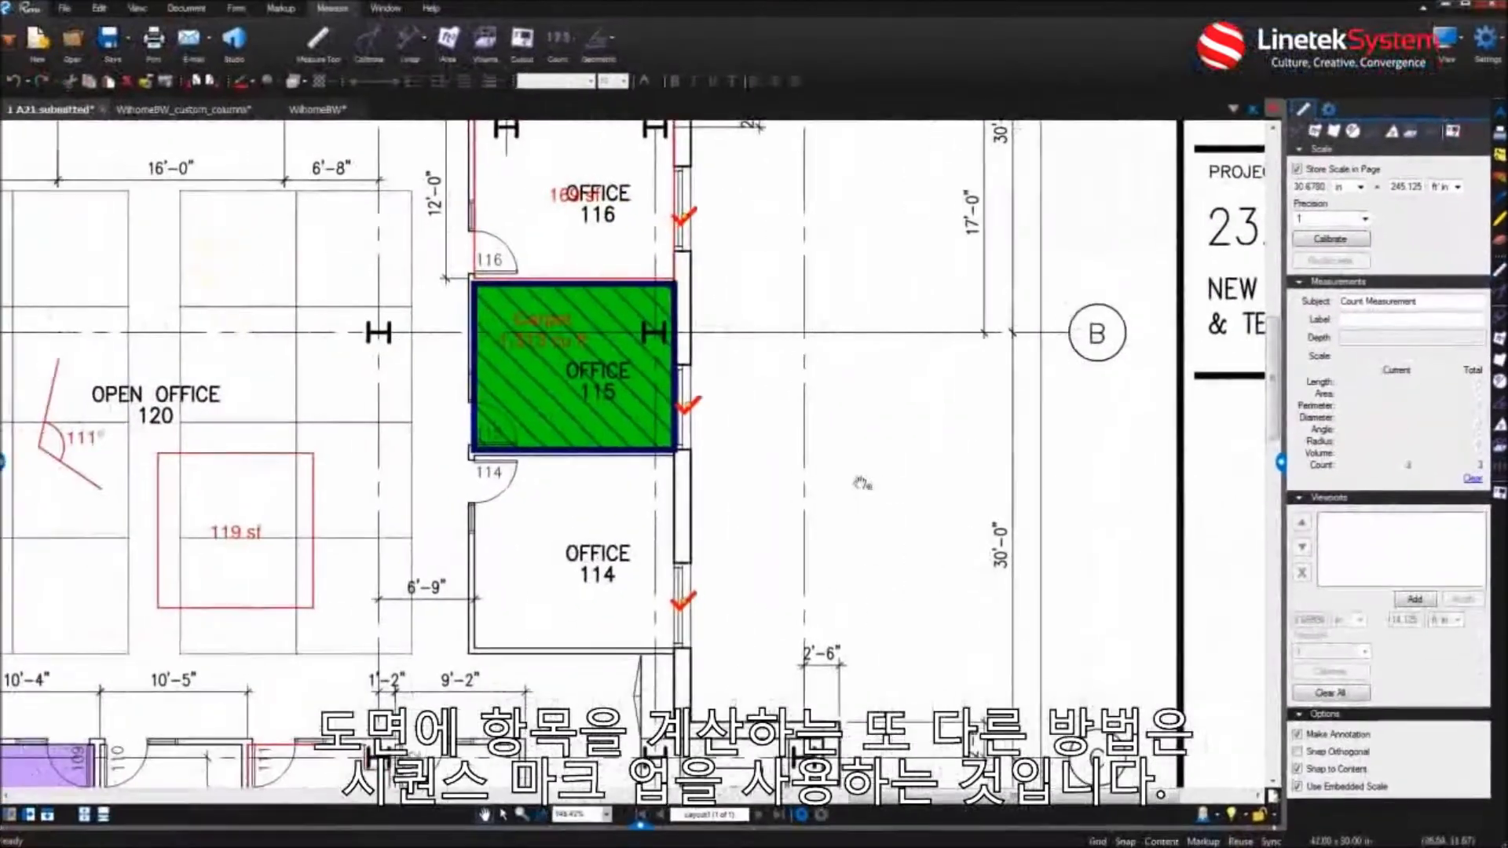
Step: Place three filled circle sequence markups, numbered 1 to 3, in a row above the Open Office 120 label
left_click(5, 465)
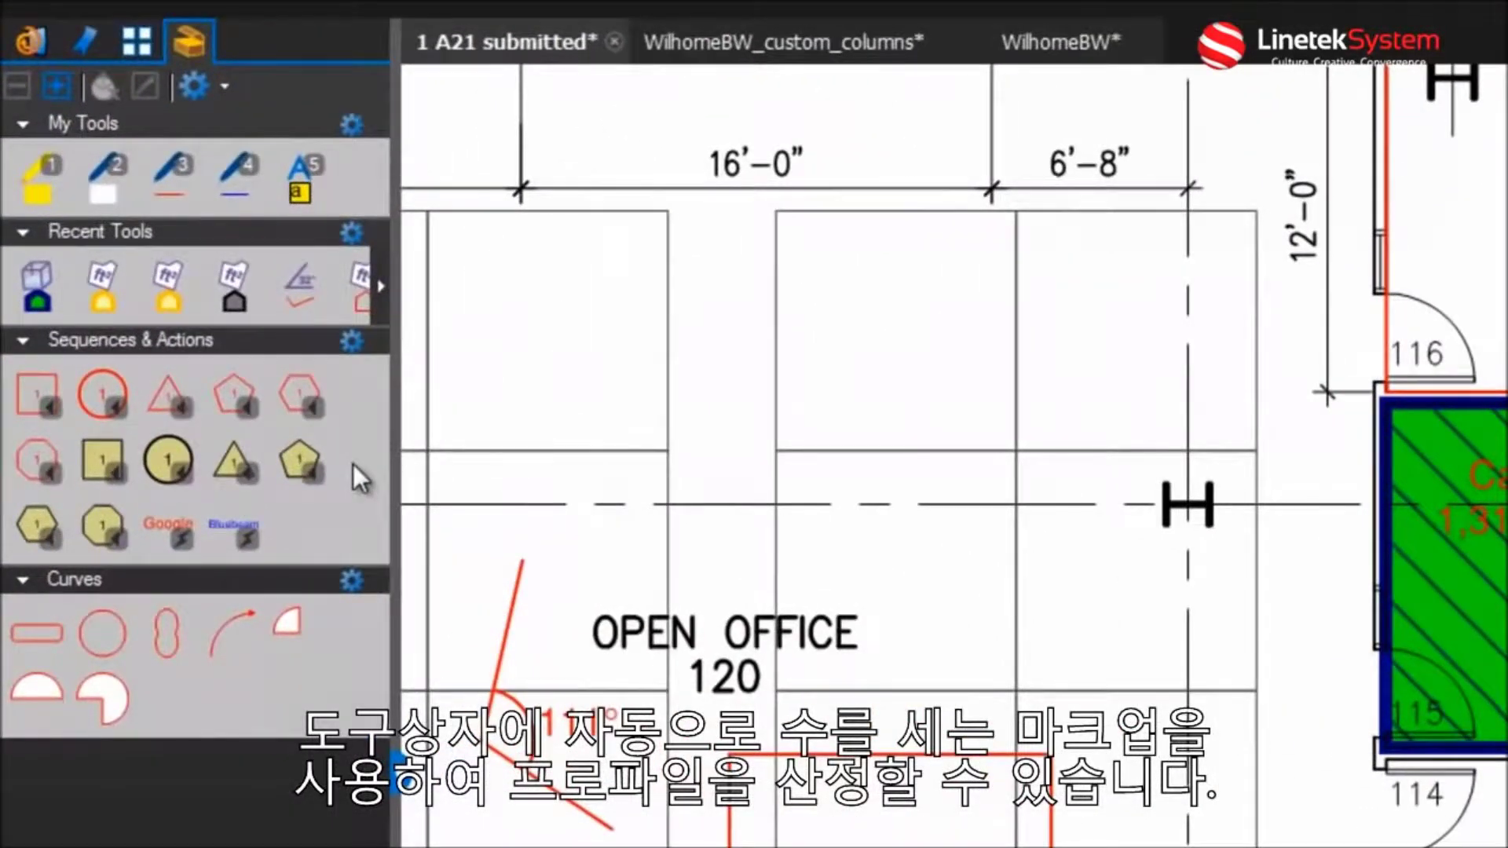
left_click(172, 465)
left_click(830, 338)
left_click(994, 346)
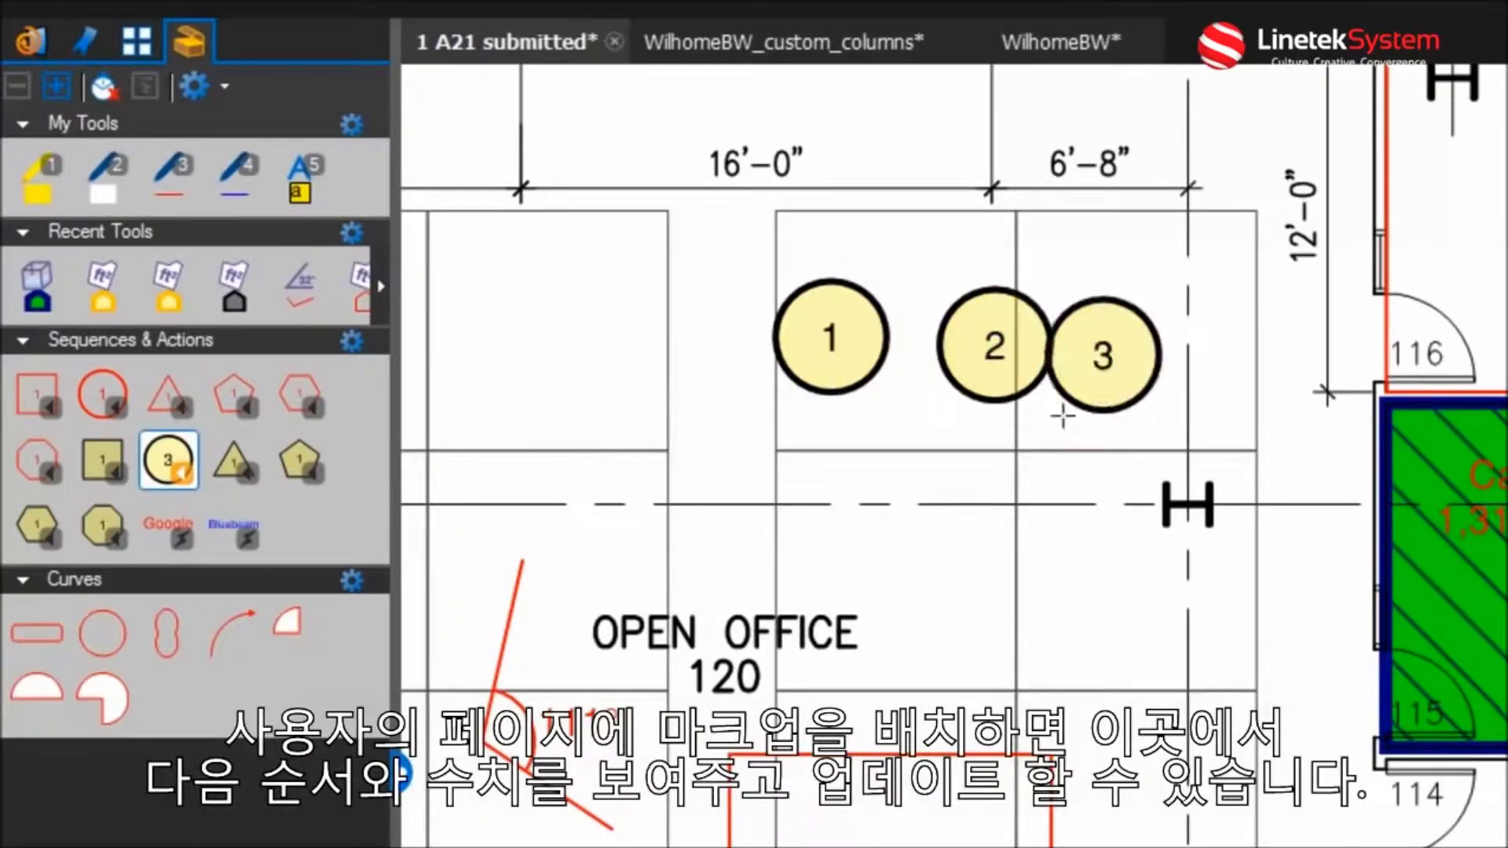
left_click(1198, 365)
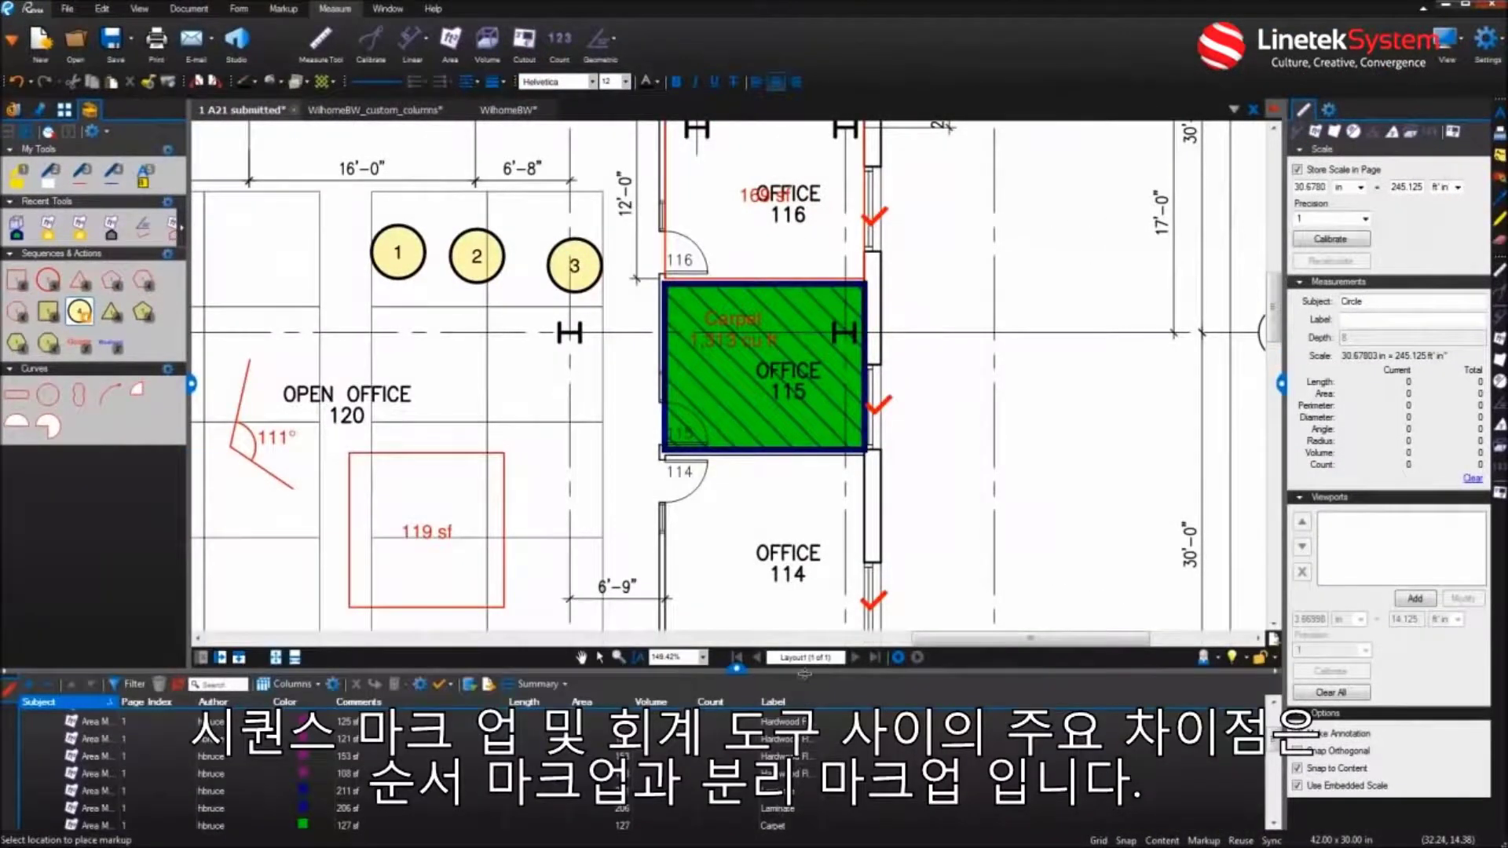
Step: Enlarge the Markups list and compare the individual circle sequence entries with the two grouped count measurement entries
left_click_drag(805, 674, 762, 601)
left_click_drag(1274, 692, 1274, 762)
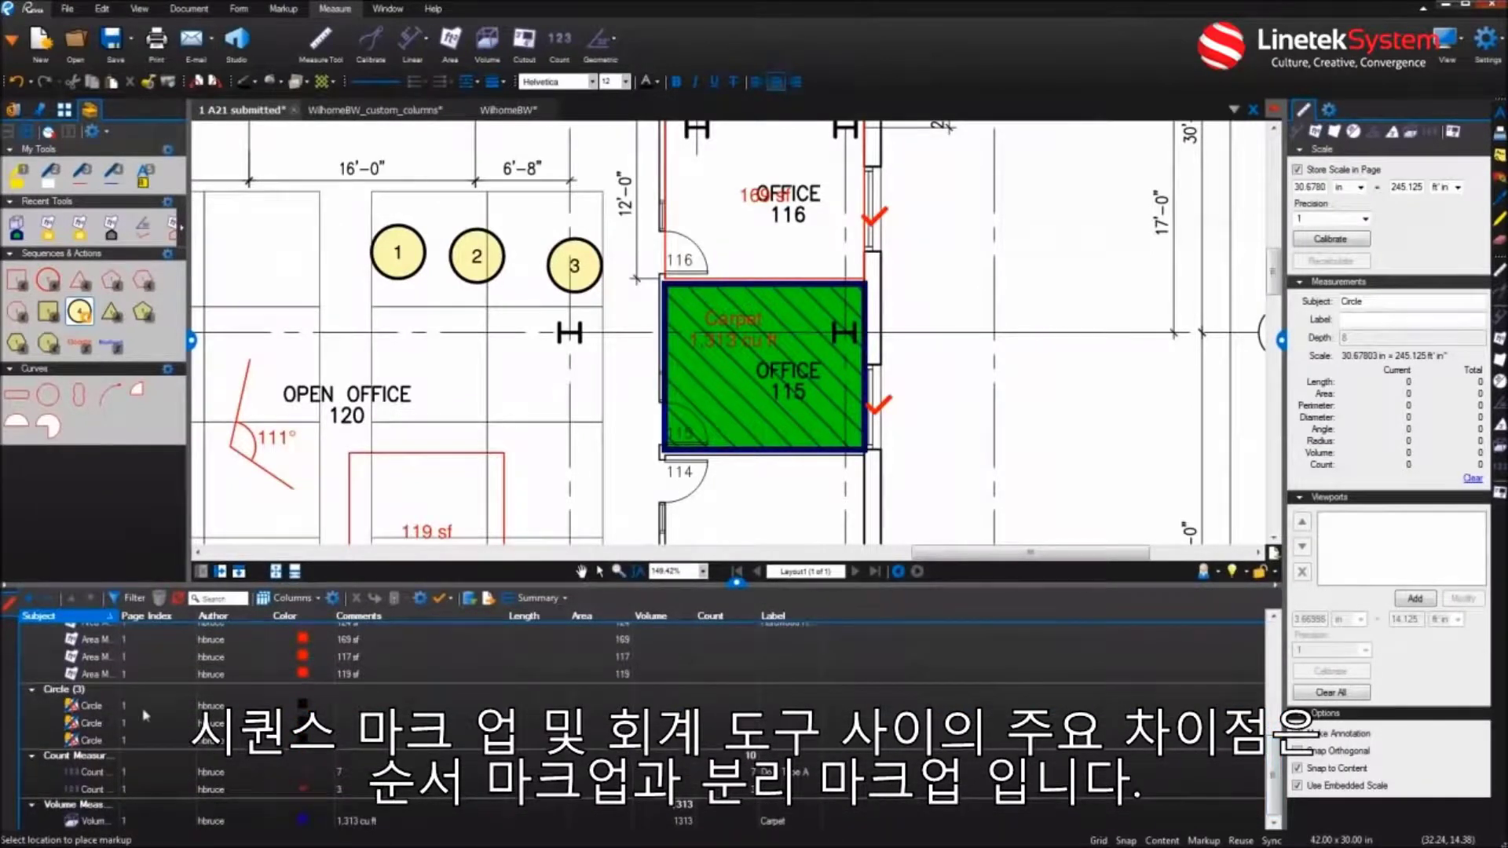
left_click(99, 721)
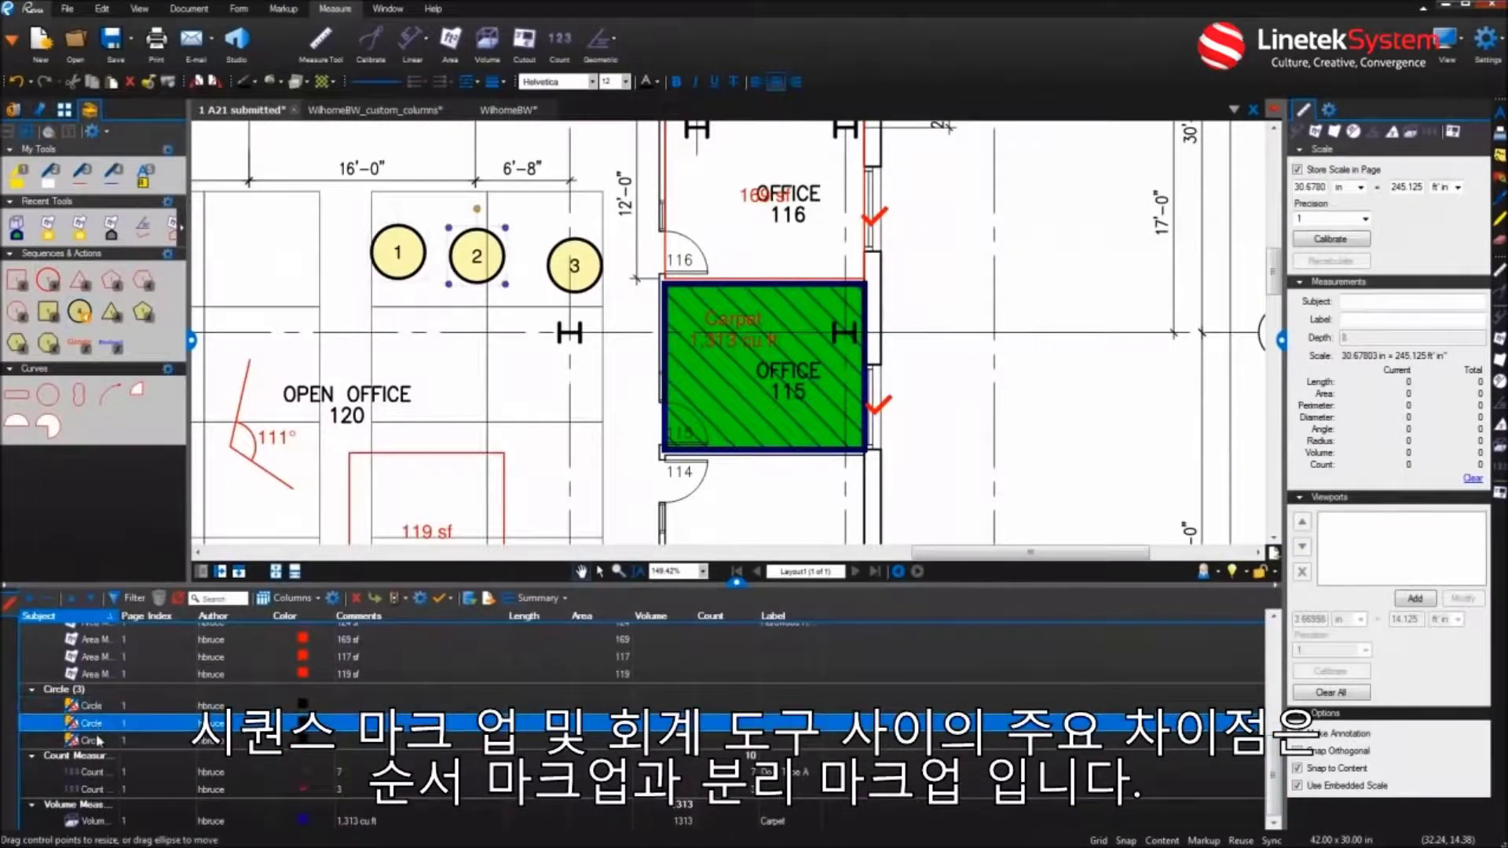
left_click(99, 739)
left_click(94, 772)
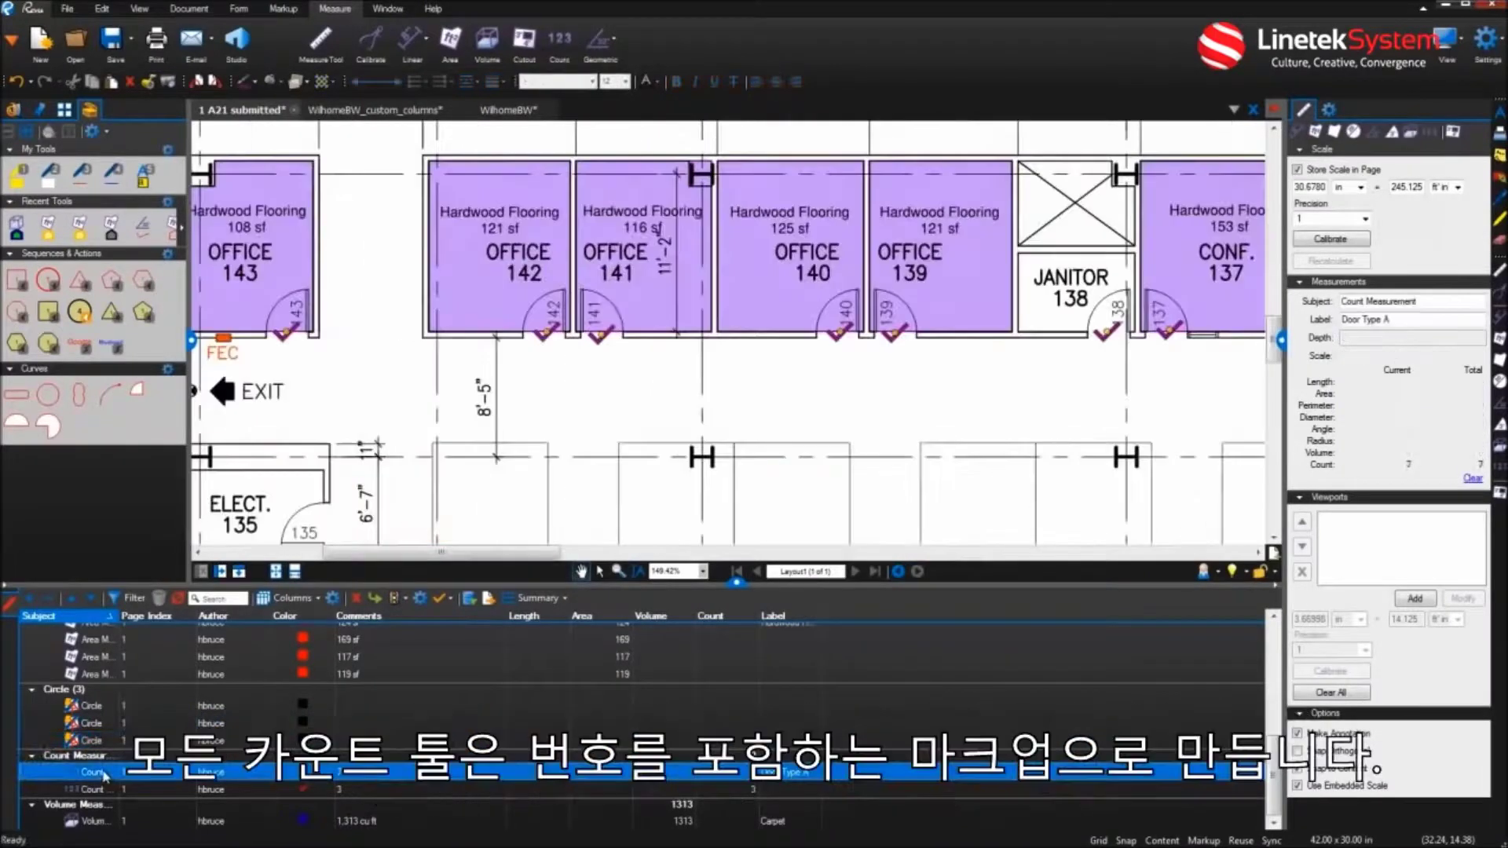
left_click(104, 789)
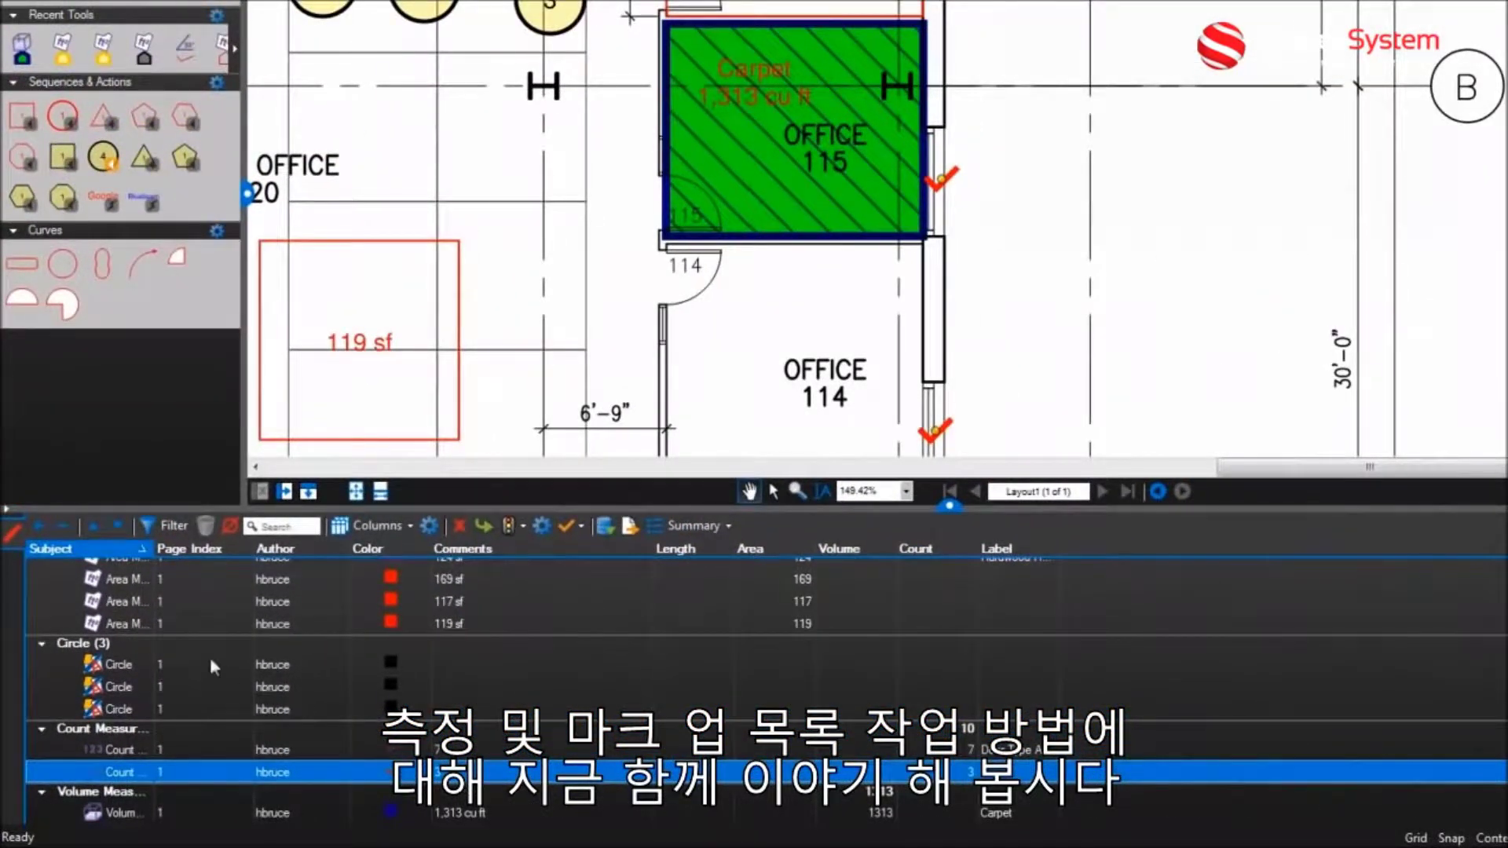
Step: Locate the three red area measurements on the drawing by selecting their entries in the Markups list
left_click(139, 625)
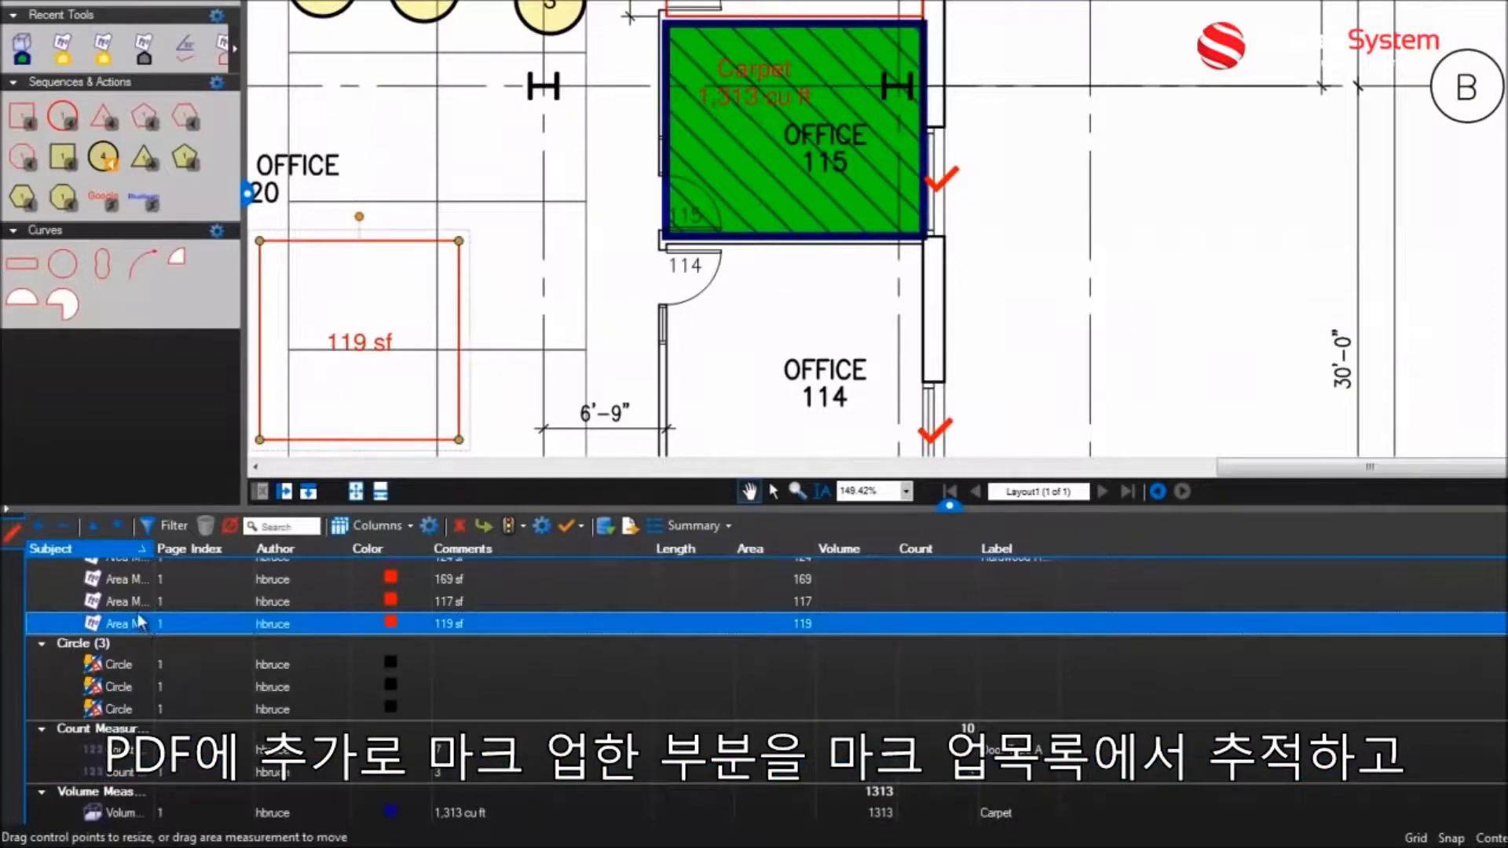
left_click(135, 601)
left_click(134, 583)
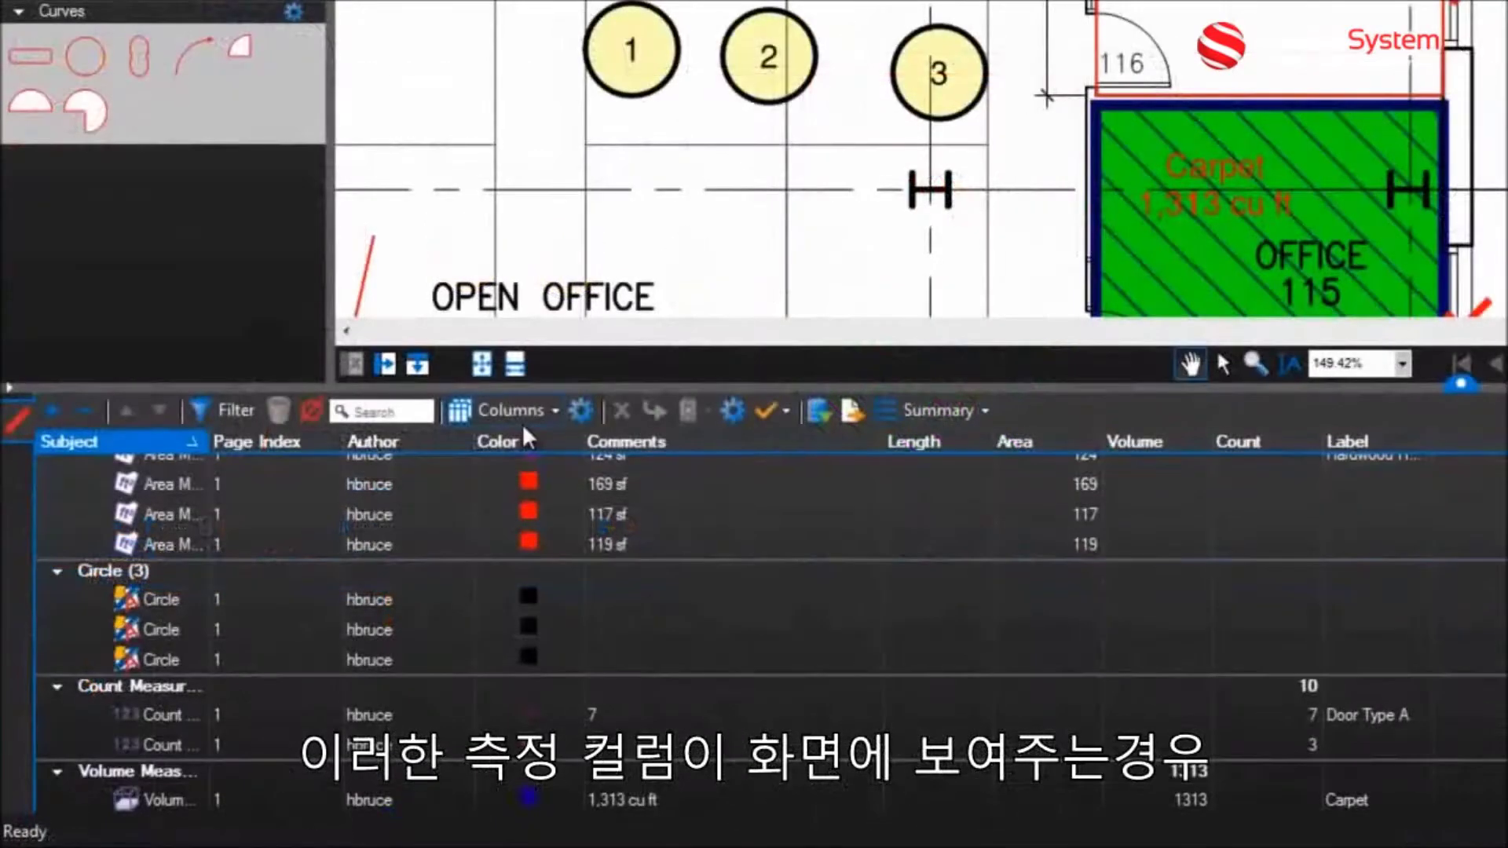
Step: Check which measurement columns are enabled for the Markups list, without altering the selection
left_click(375, 526)
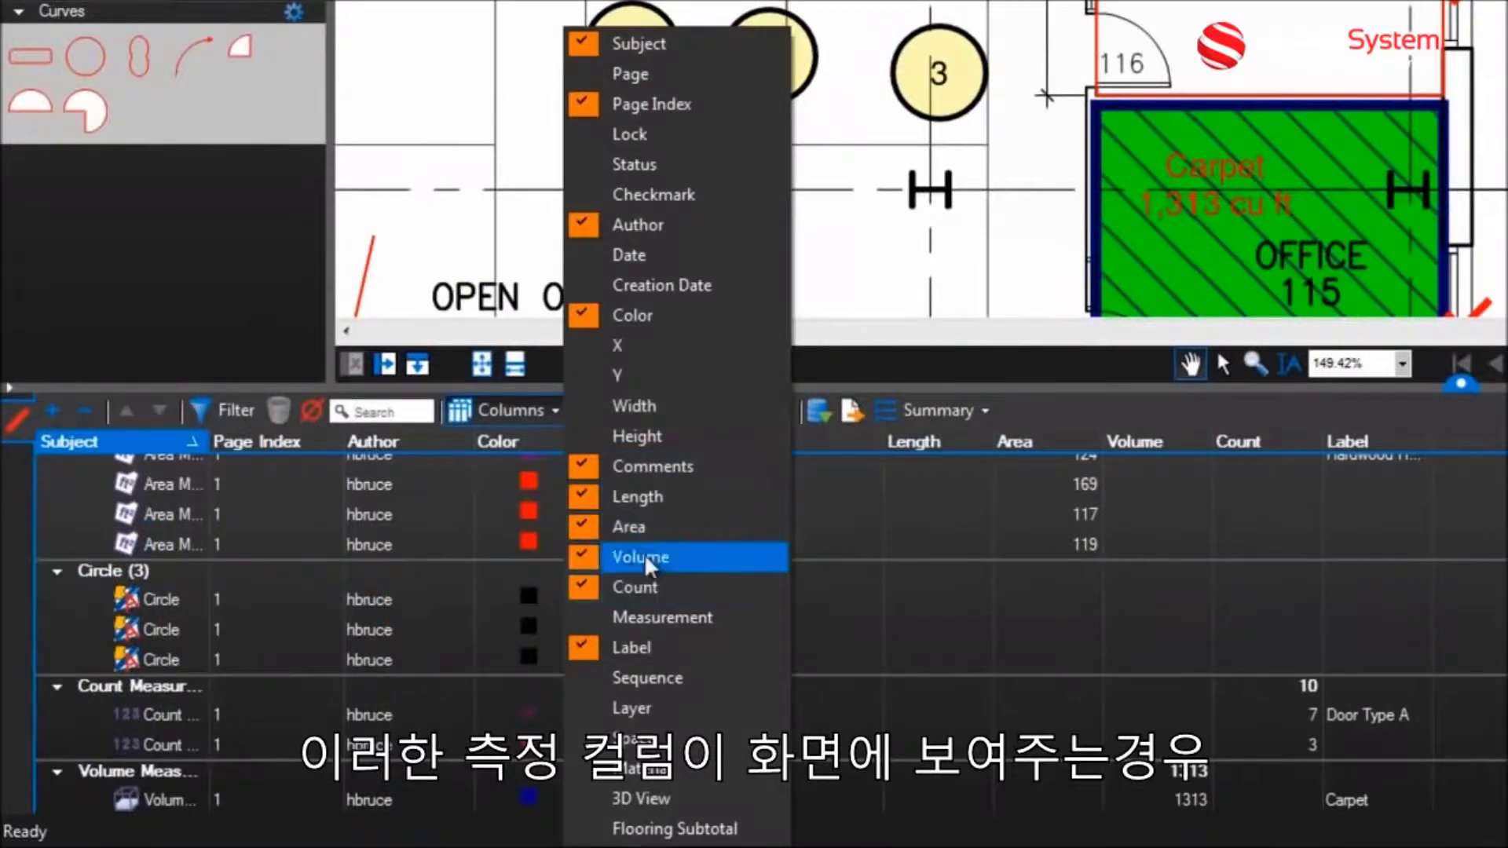
left_click(521, 406)
left_click(521, 405)
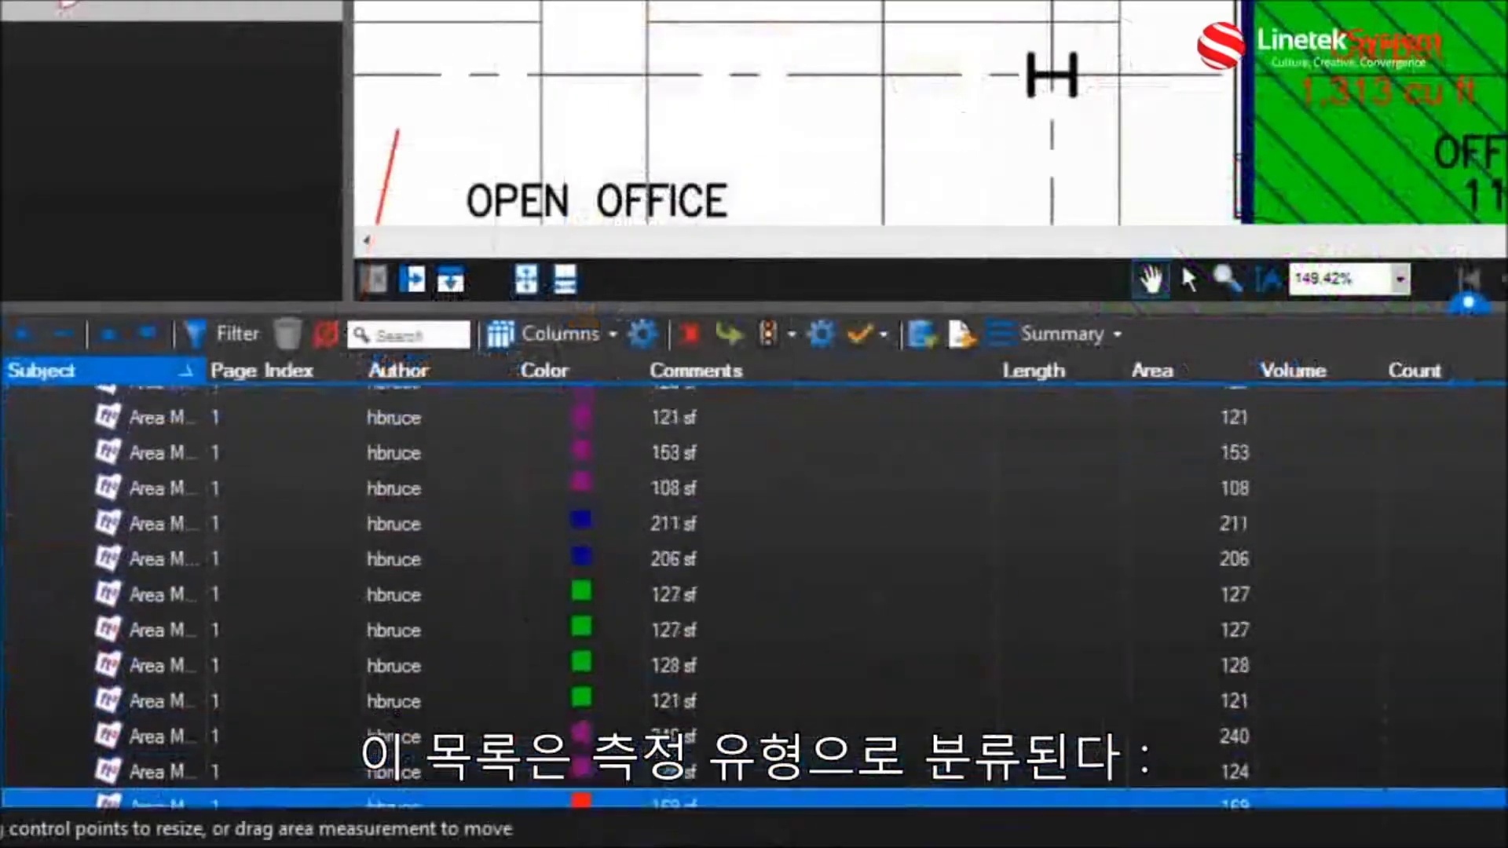
Step: Sort the Markups list by Label and review the subtotals of each label group
scroll(754, 596, "up", 1)
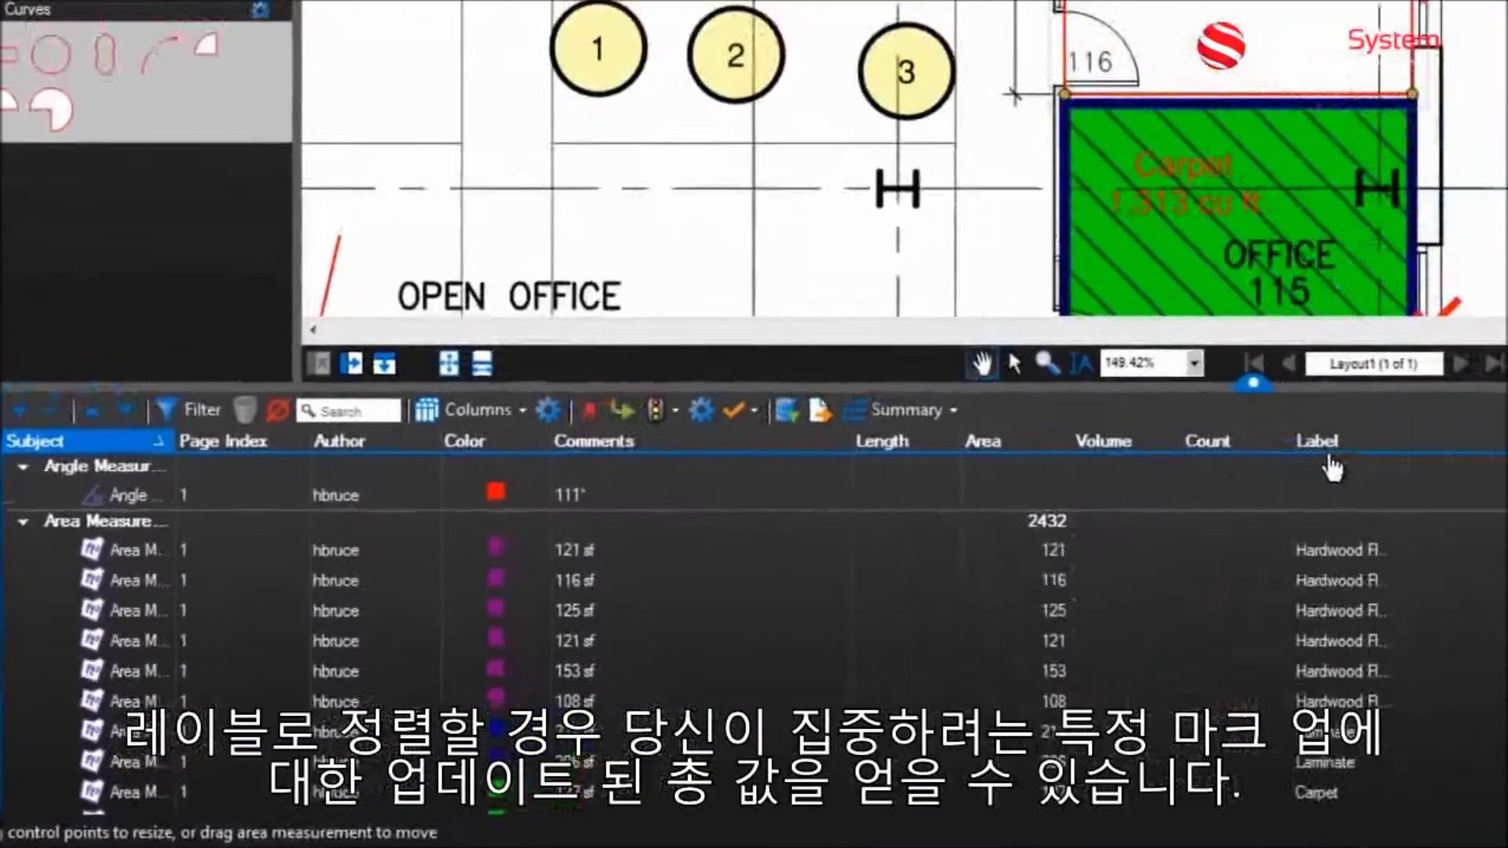
left_click(1333, 448)
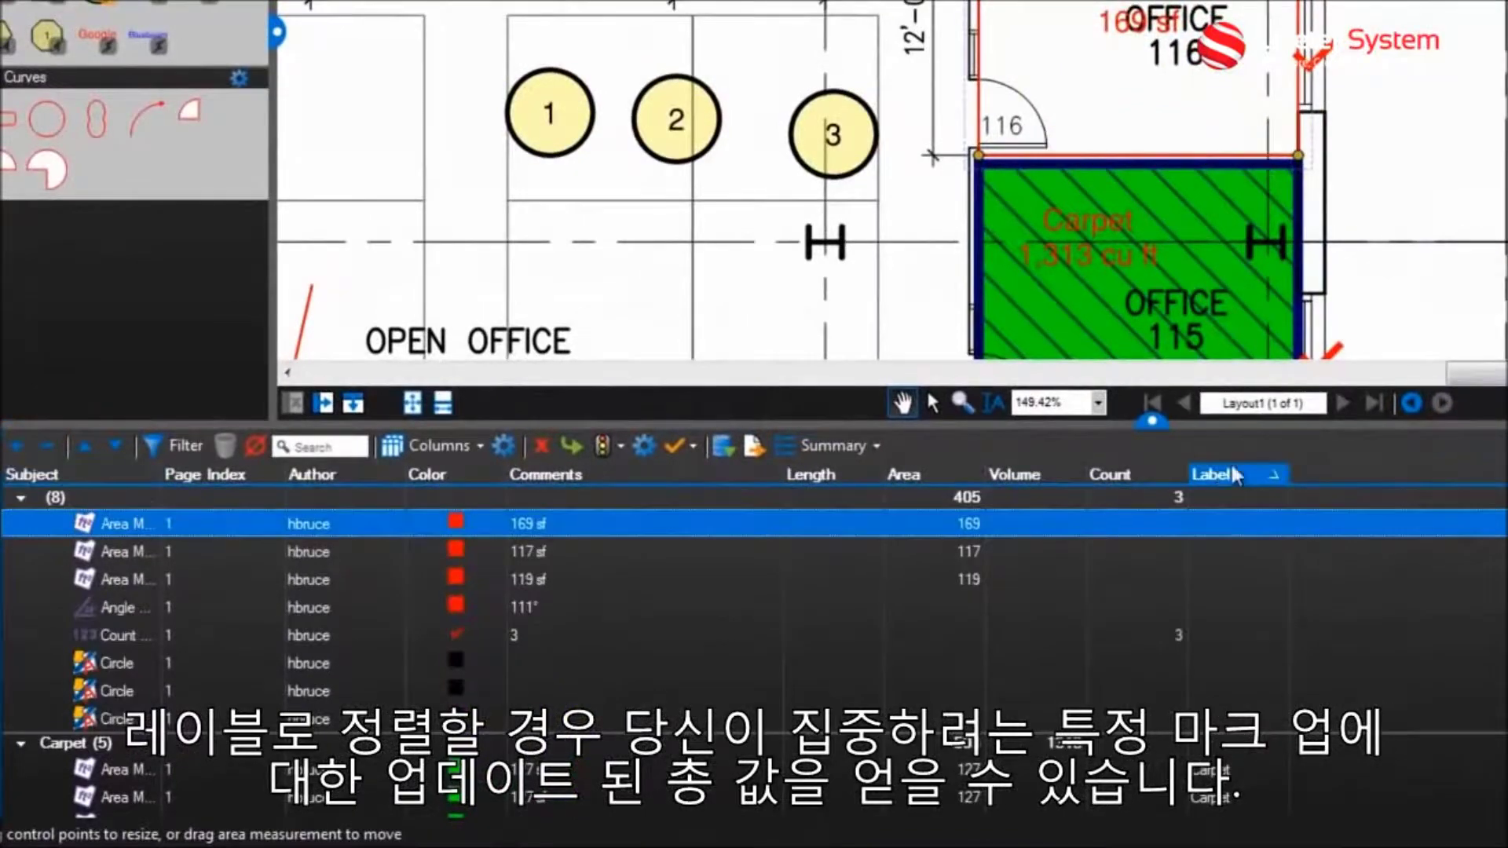
scroll(754, 652, "down", 5)
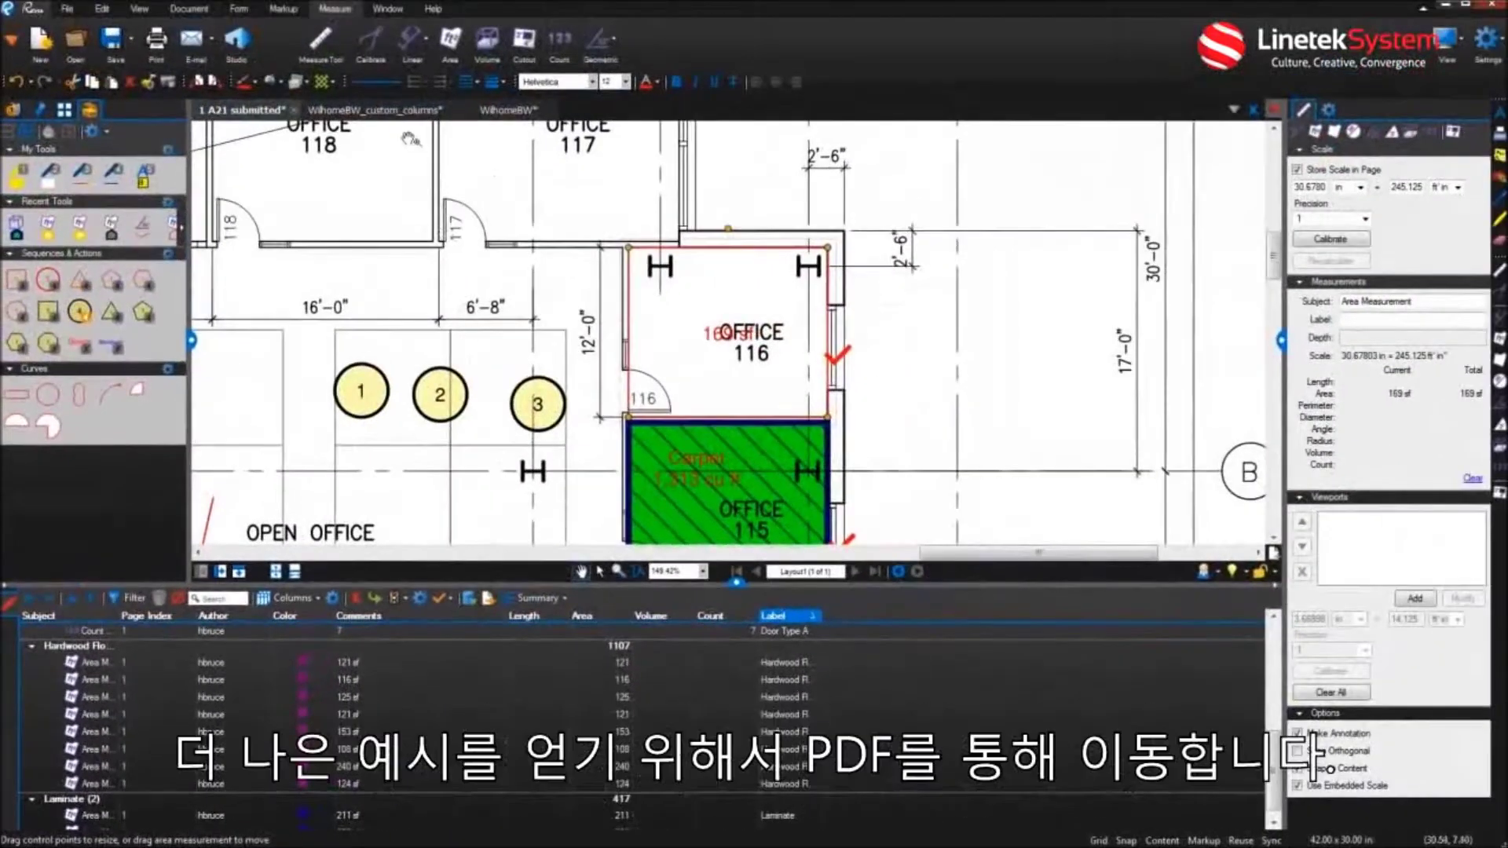
Step: In the WilhomeBW_custom_columns drawing, show the Material and Flooring Subtotal columns in the Markups list and sort it by Material
left_click(377, 110)
scroll(641, 371, "down", 3)
scroll(641, 371, "down", 3)
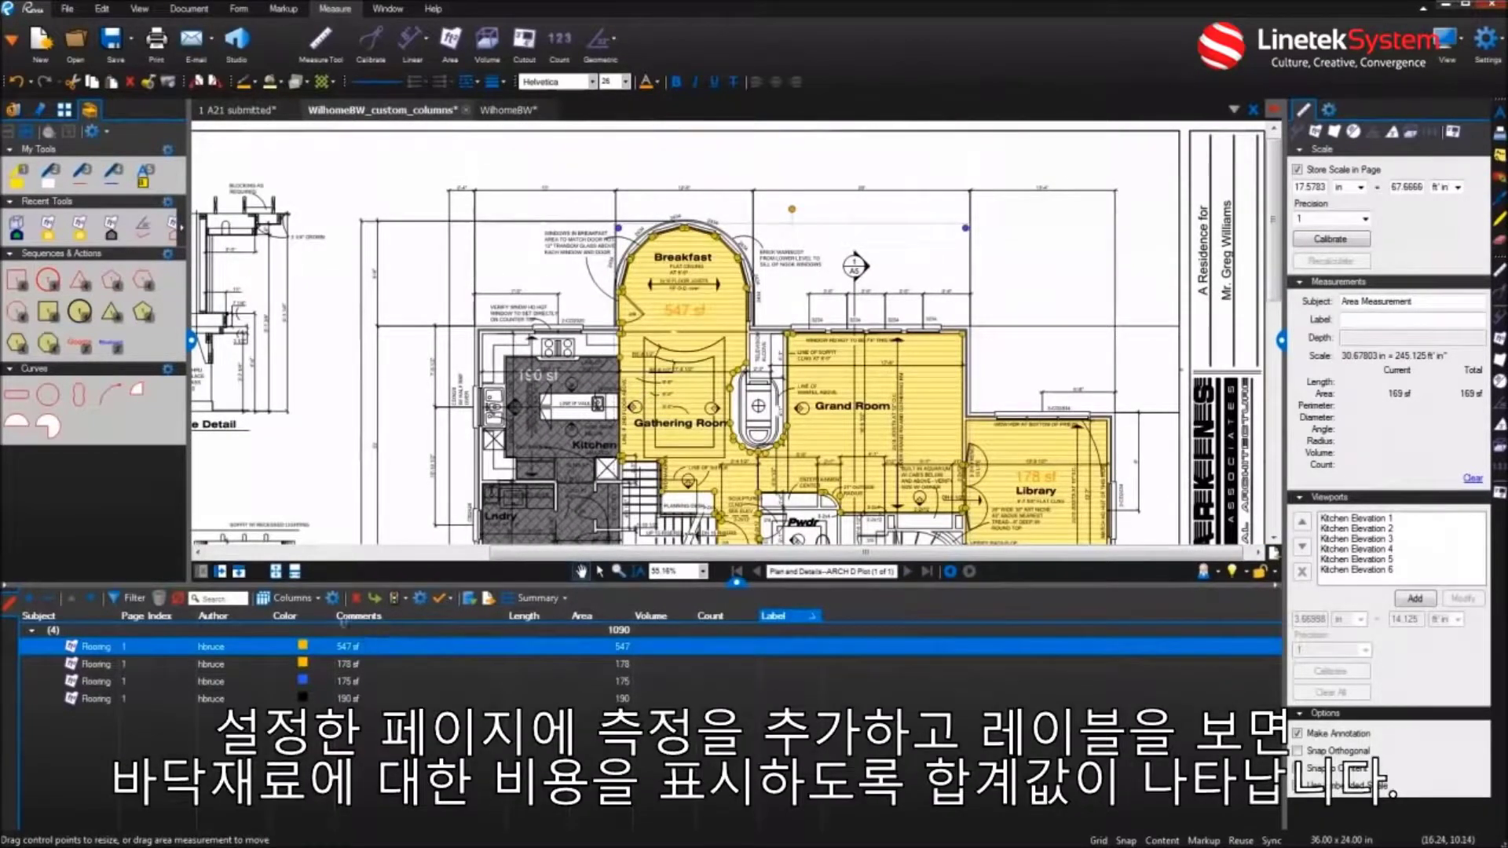
left_click(298, 601)
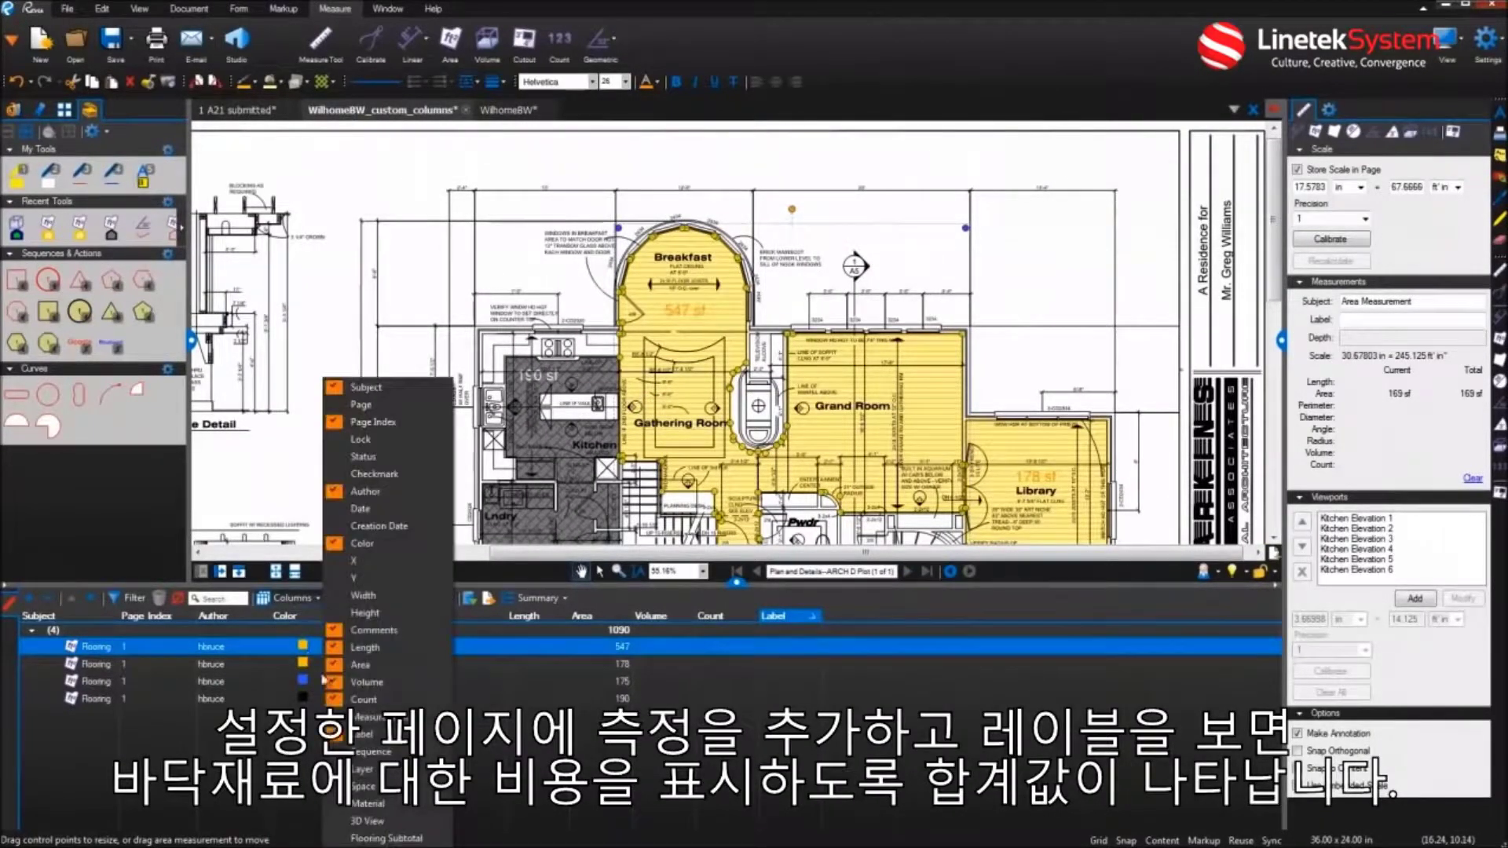
left_click(369, 802)
left_click(289, 601)
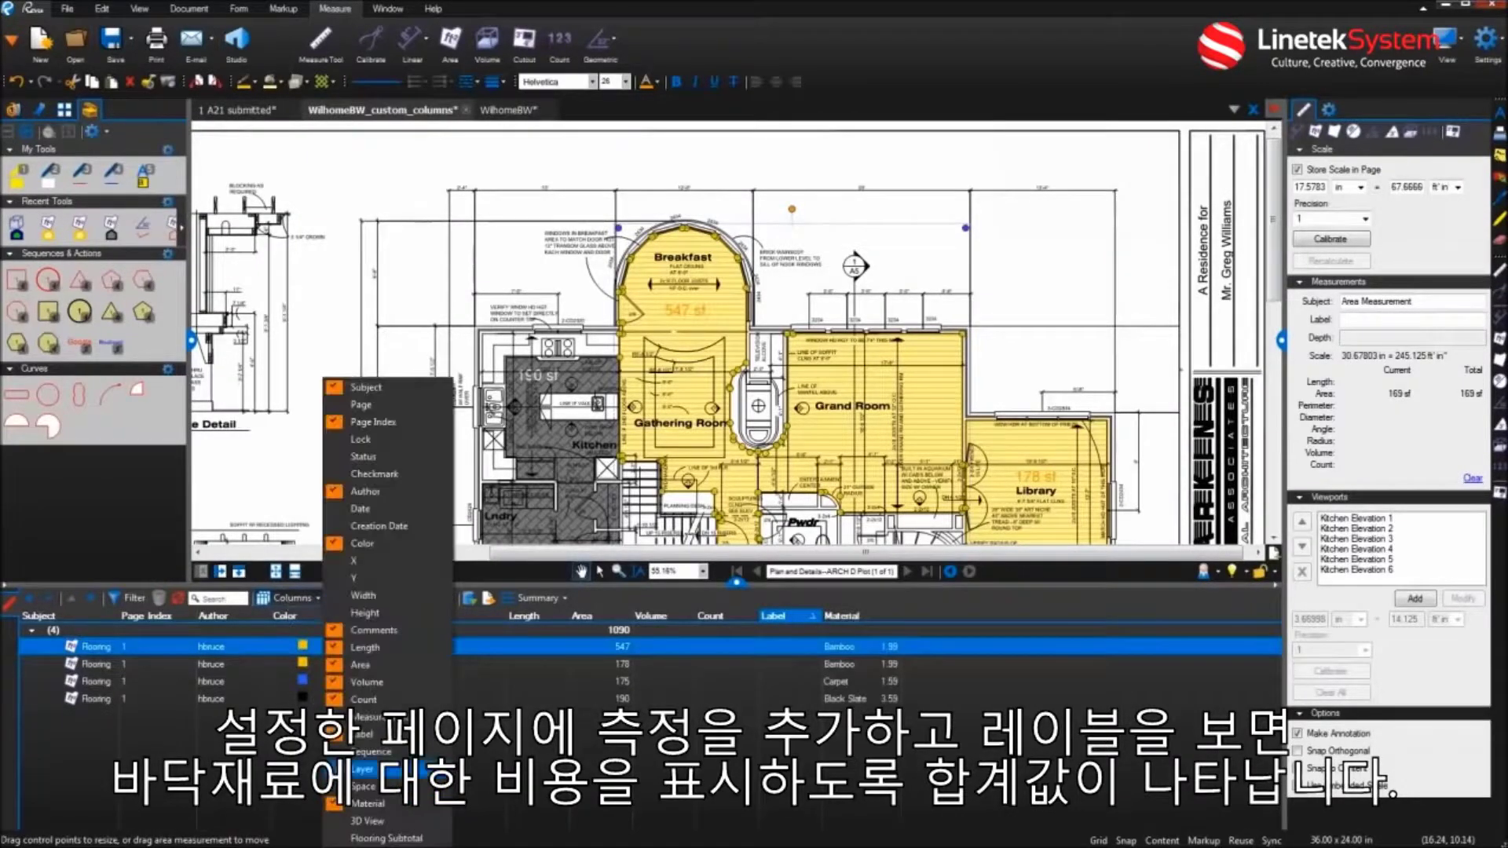
left_click(369, 819)
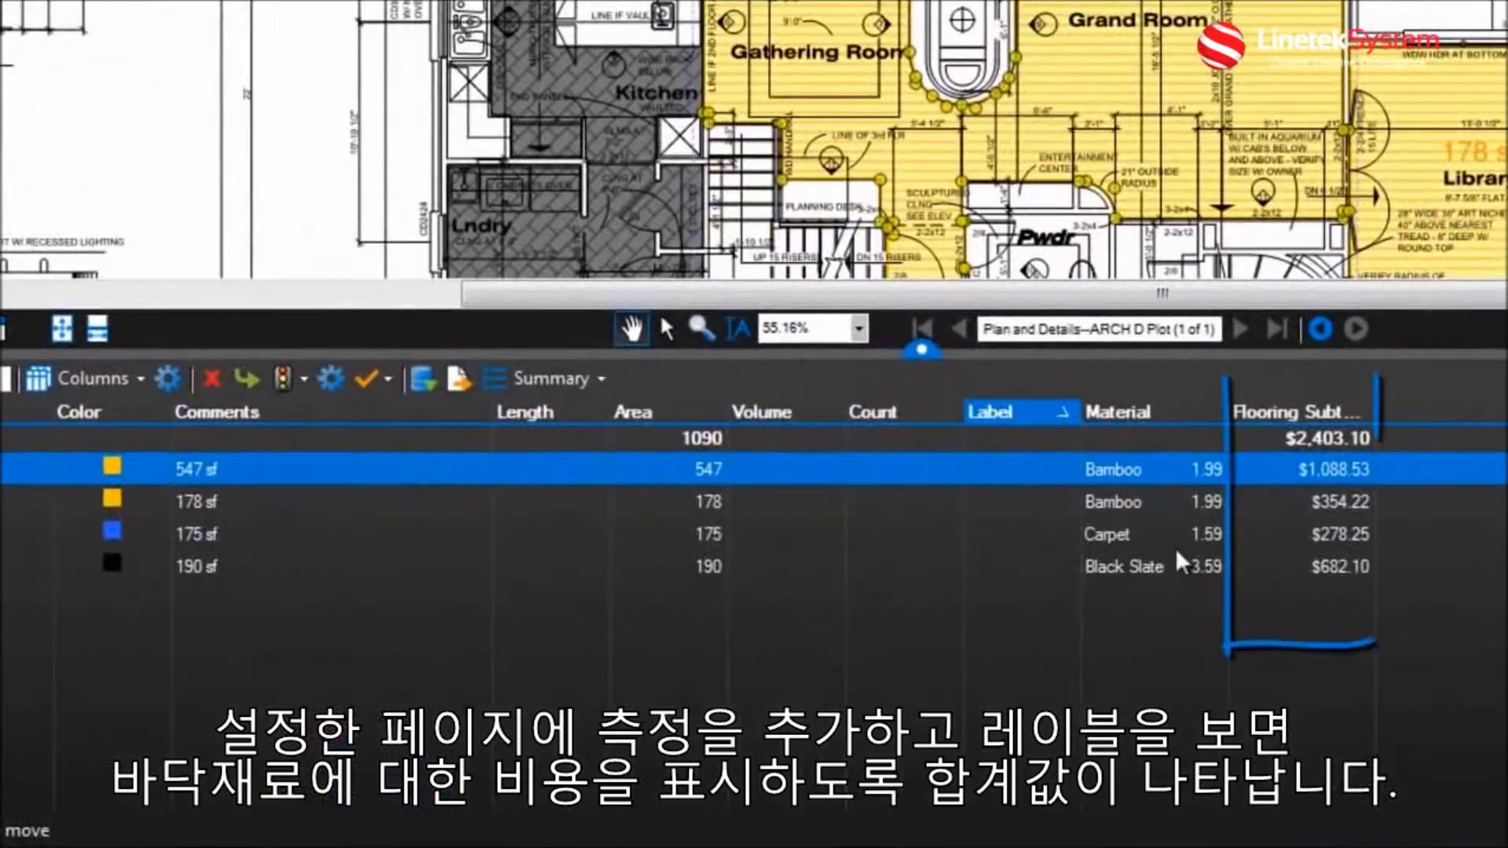
left_click(1156, 416)
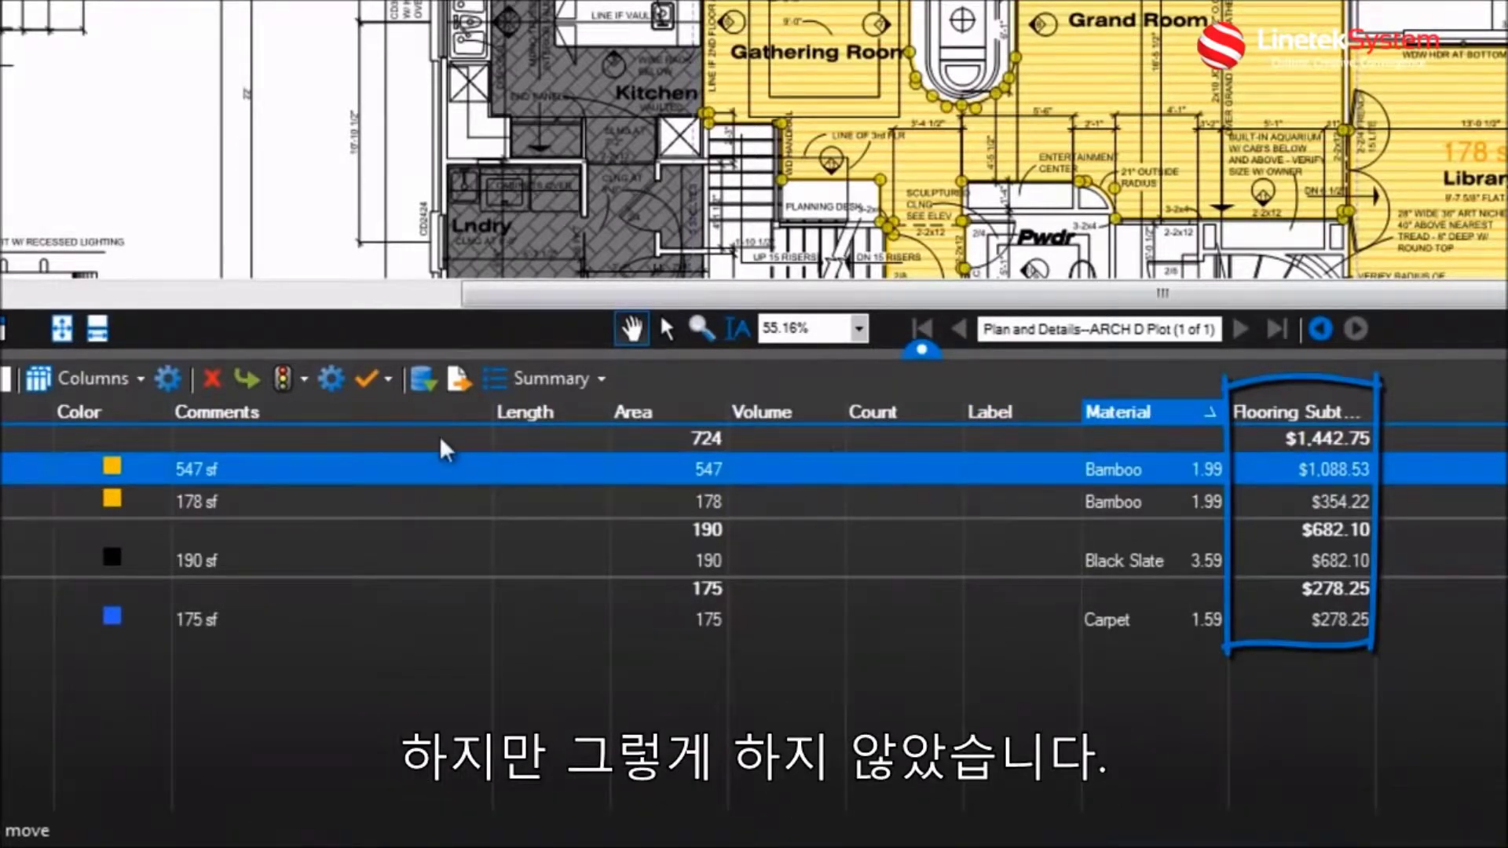
Step: Examine the choice items of the Material custom column and the numeric value assigned to Black Slate, without changing them
left_click(170, 378)
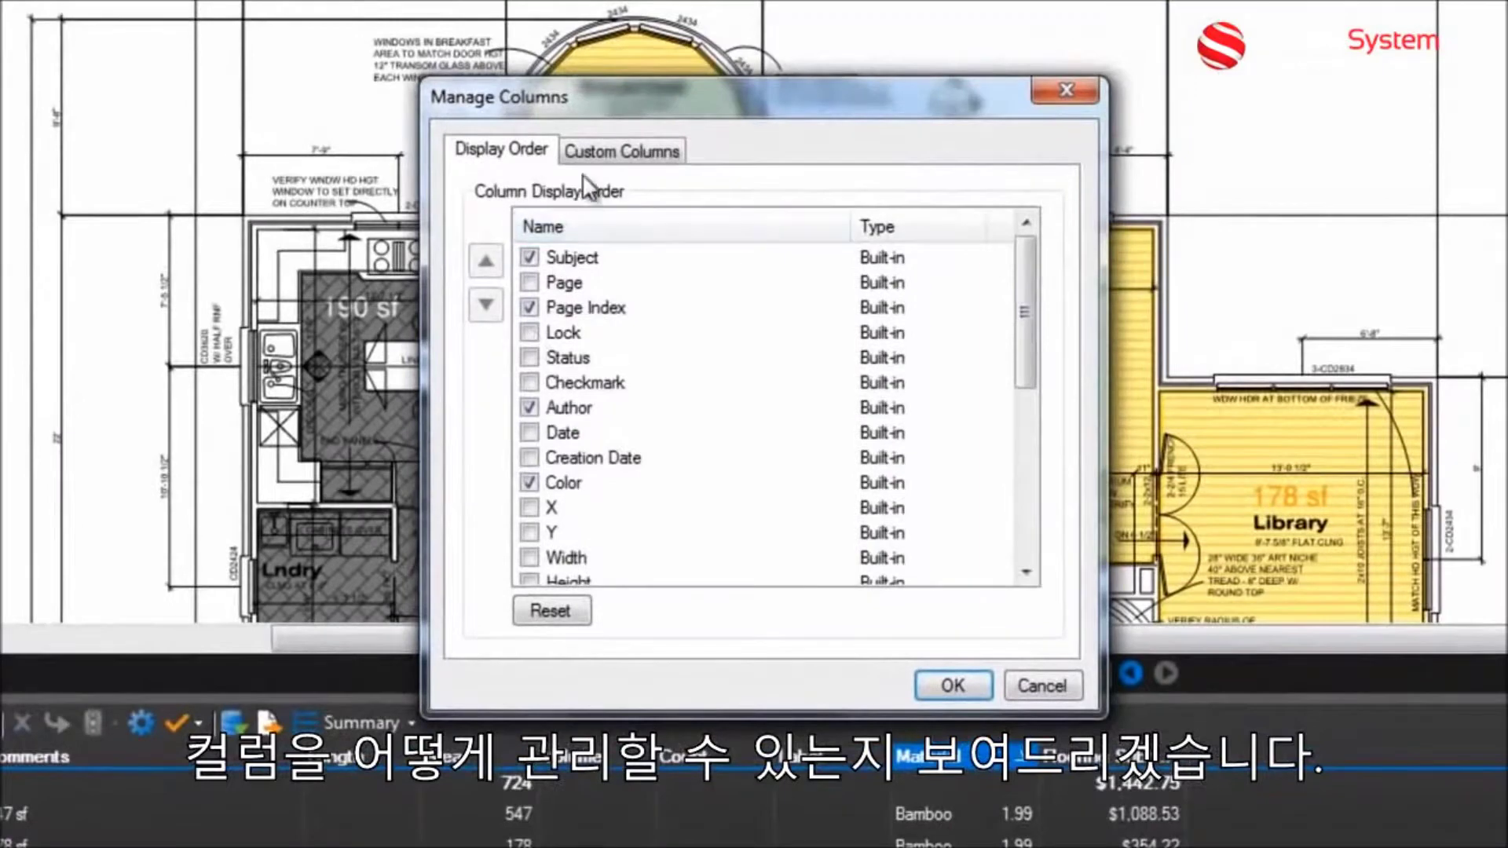
left_click(608, 152)
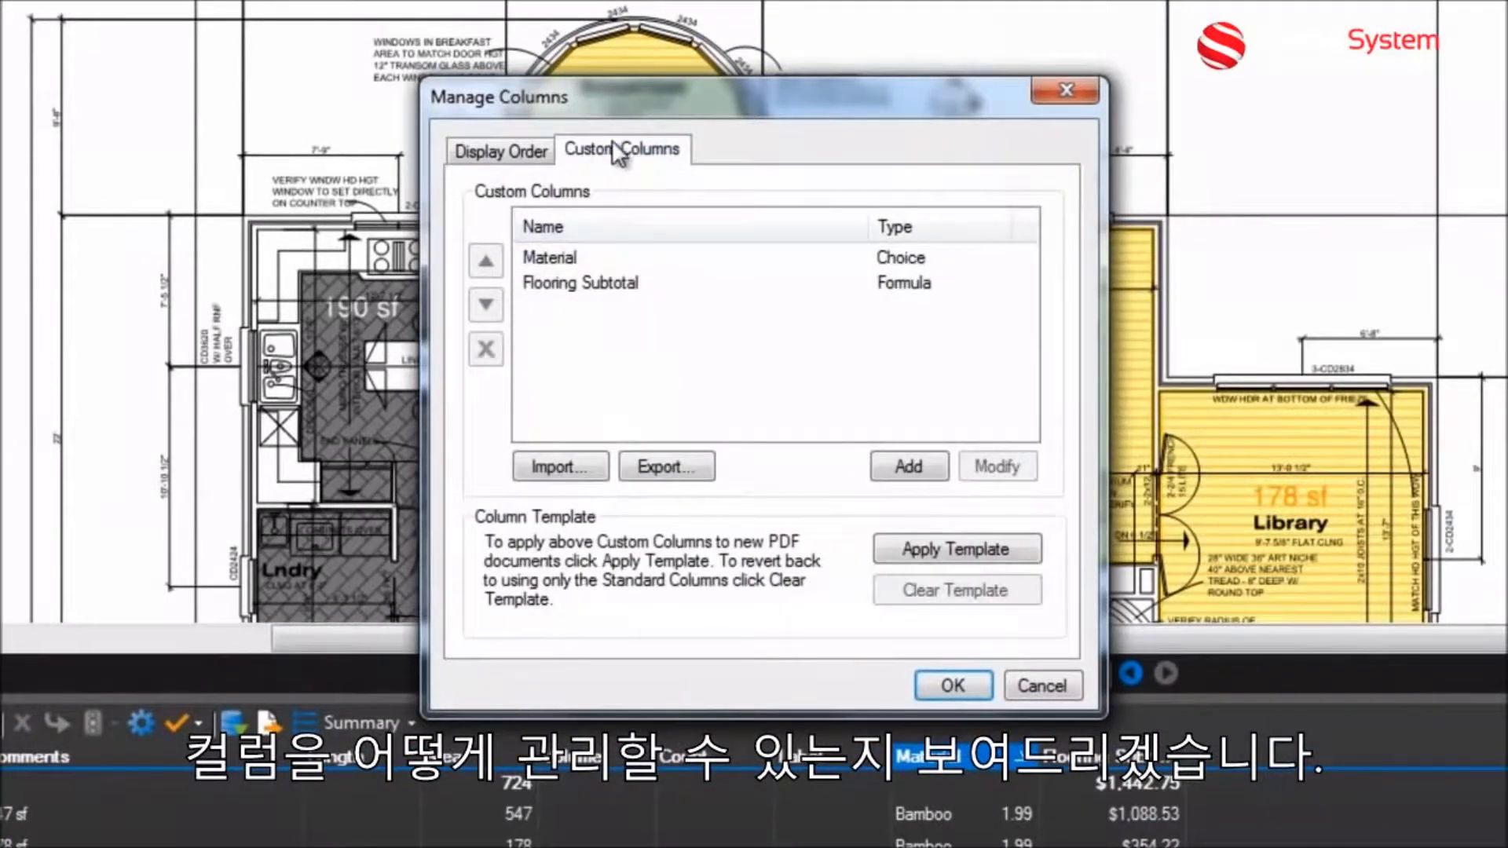
left_click(580, 261)
left_click(1027, 471)
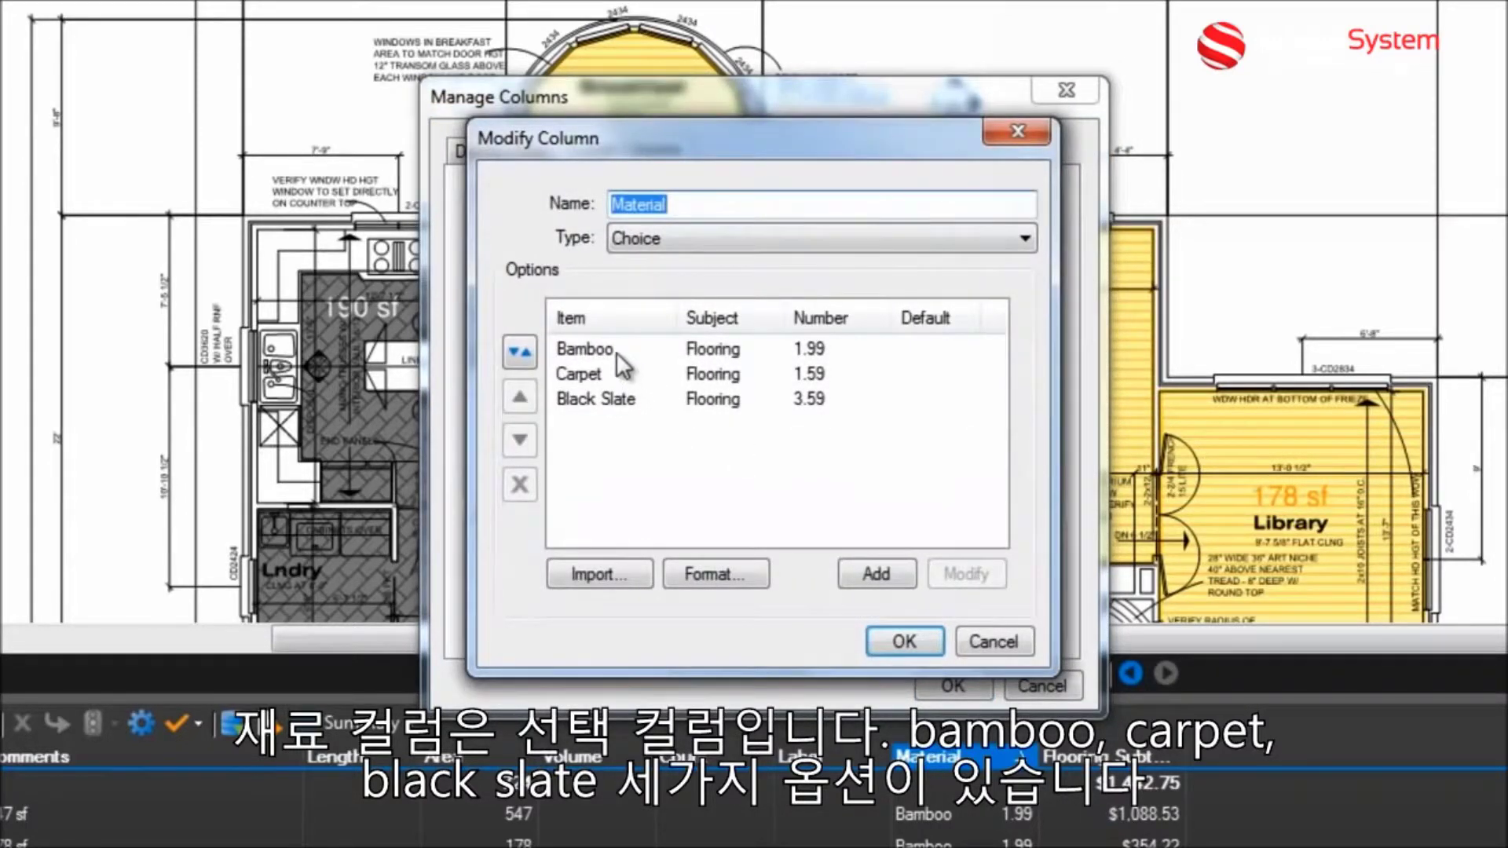
left_click(611, 409)
left_click(966, 573)
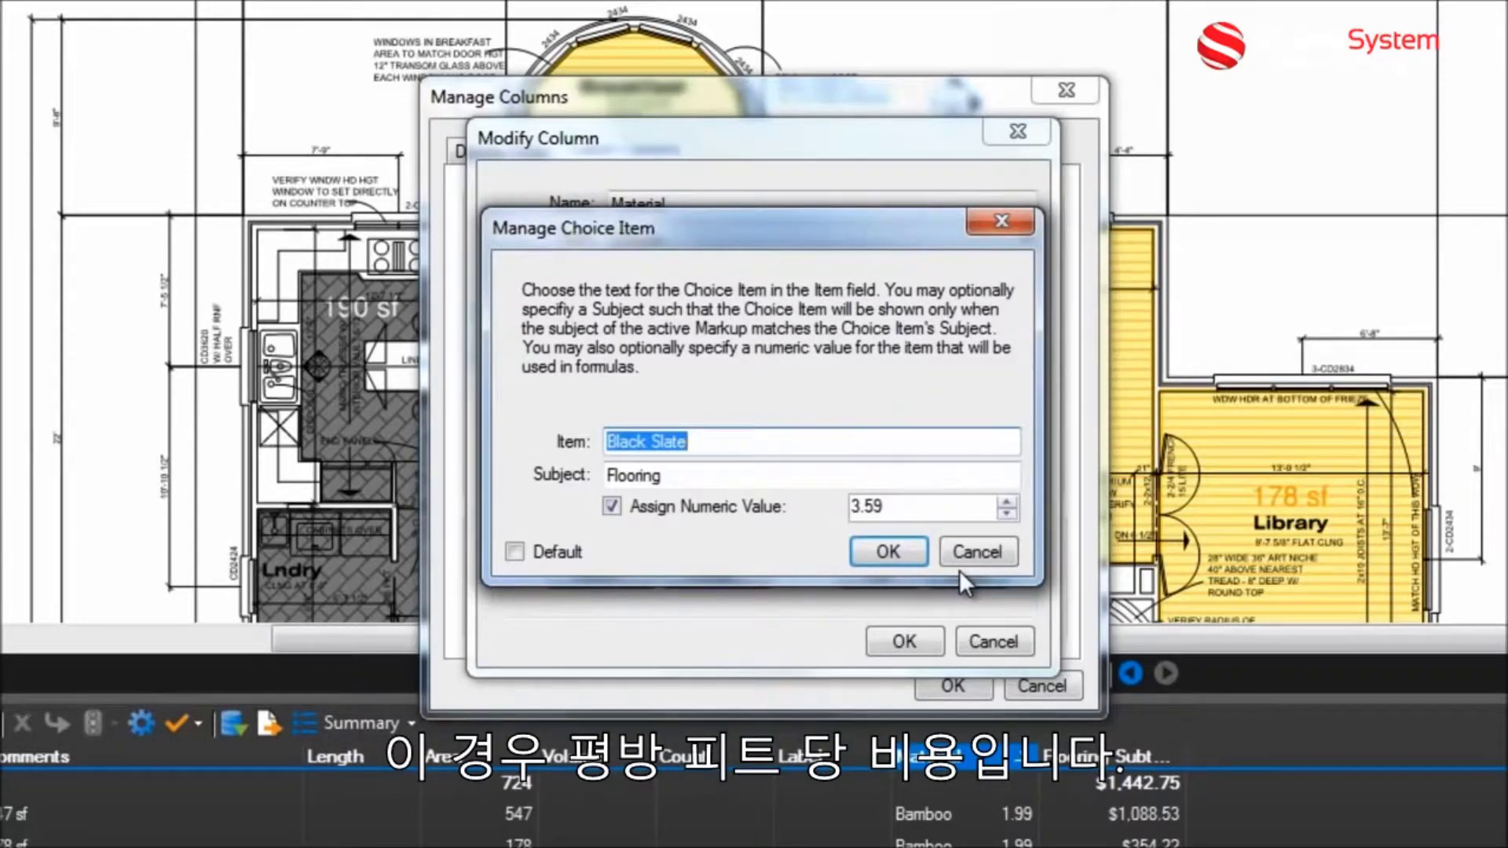
left_click(971, 559)
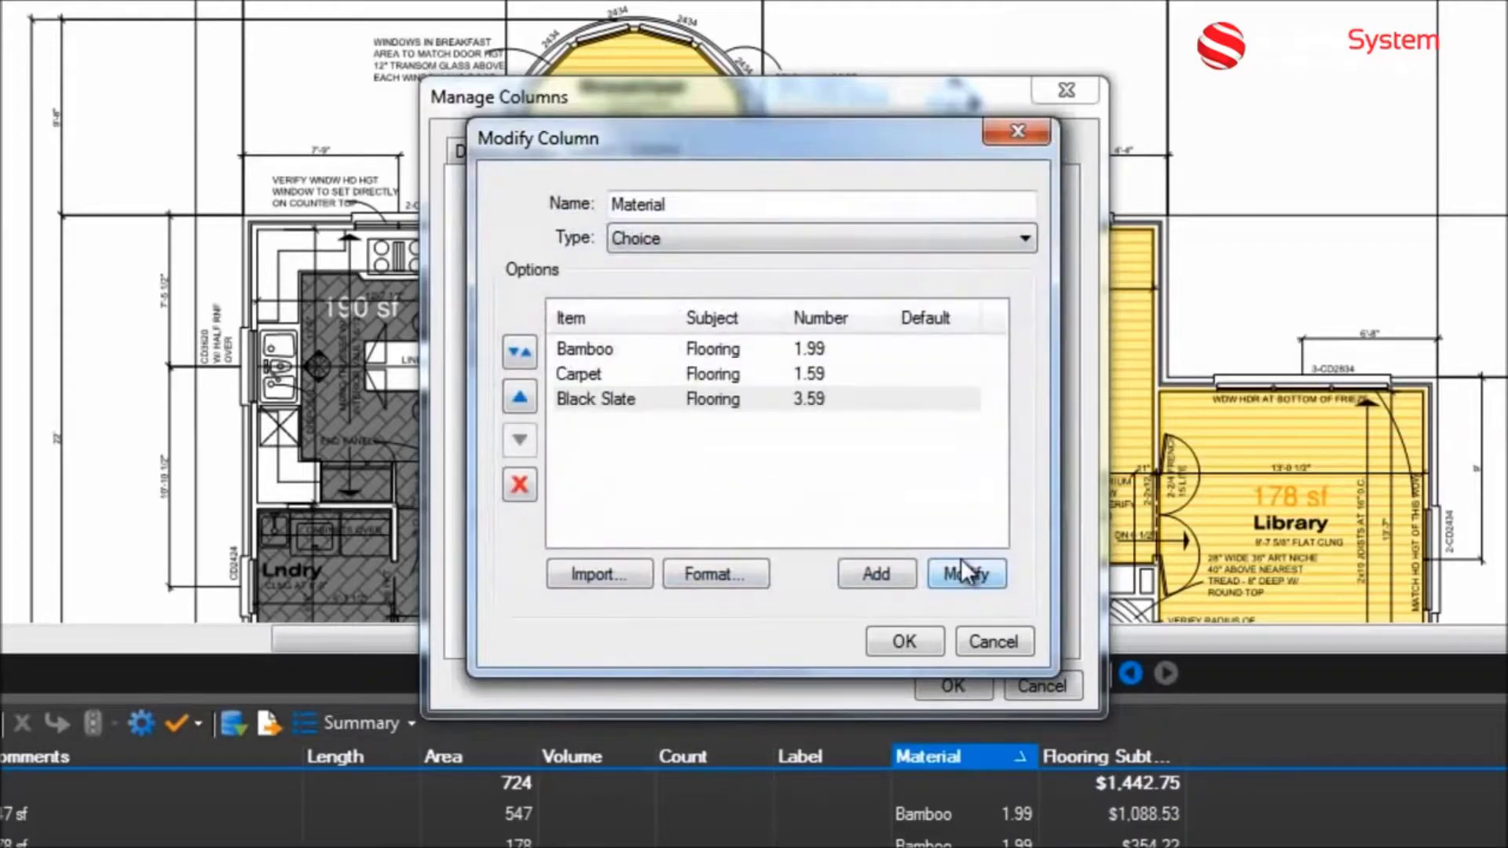
left_click(975, 645)
Step: Review the format and formula settings of the Flooring Subtotal custom column, and leave the column management
left_click(648, 284)
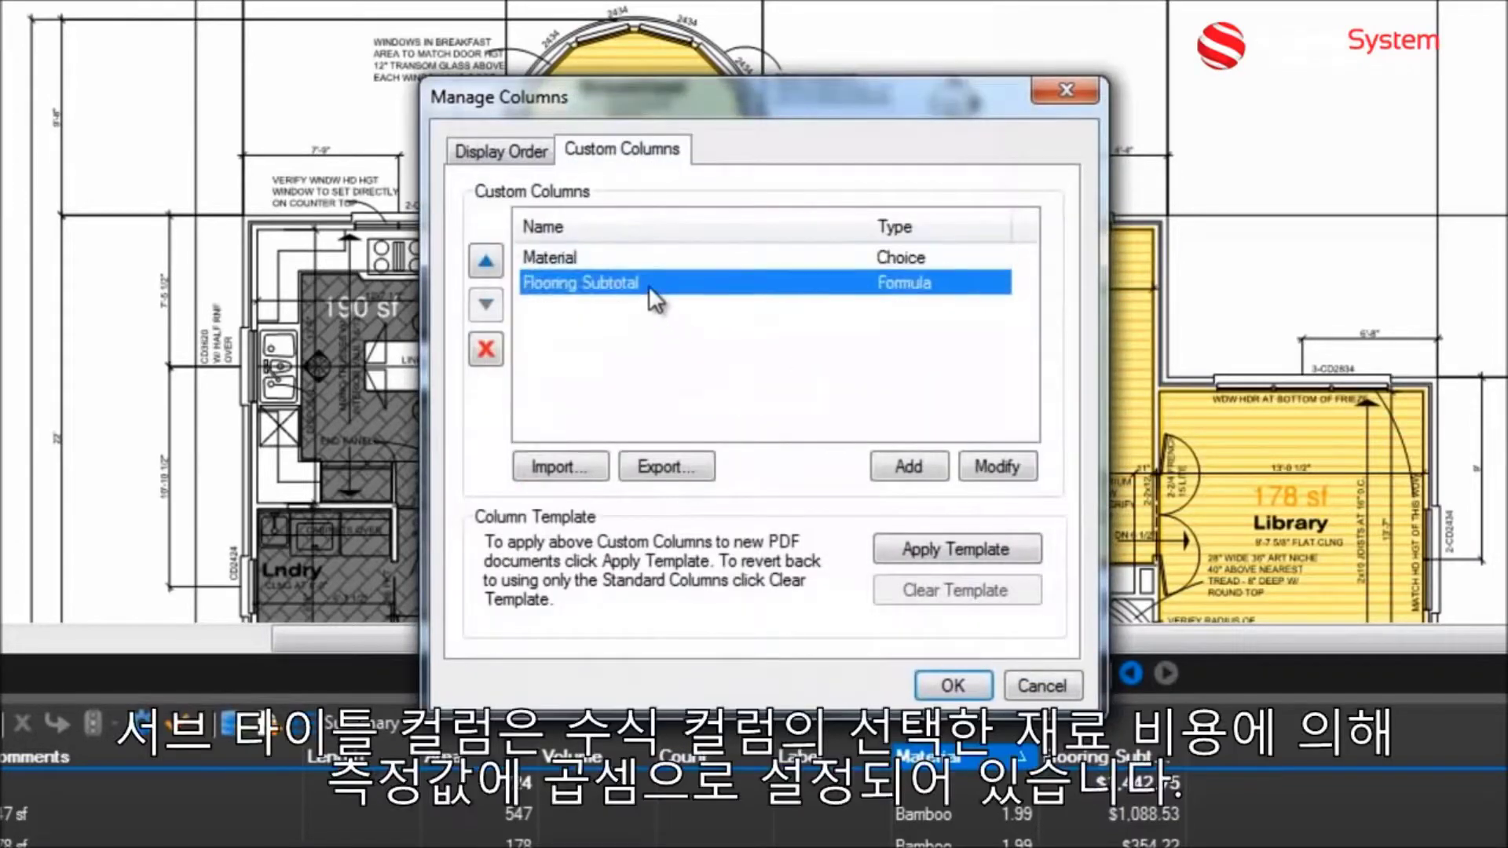
left_click(978, 466)
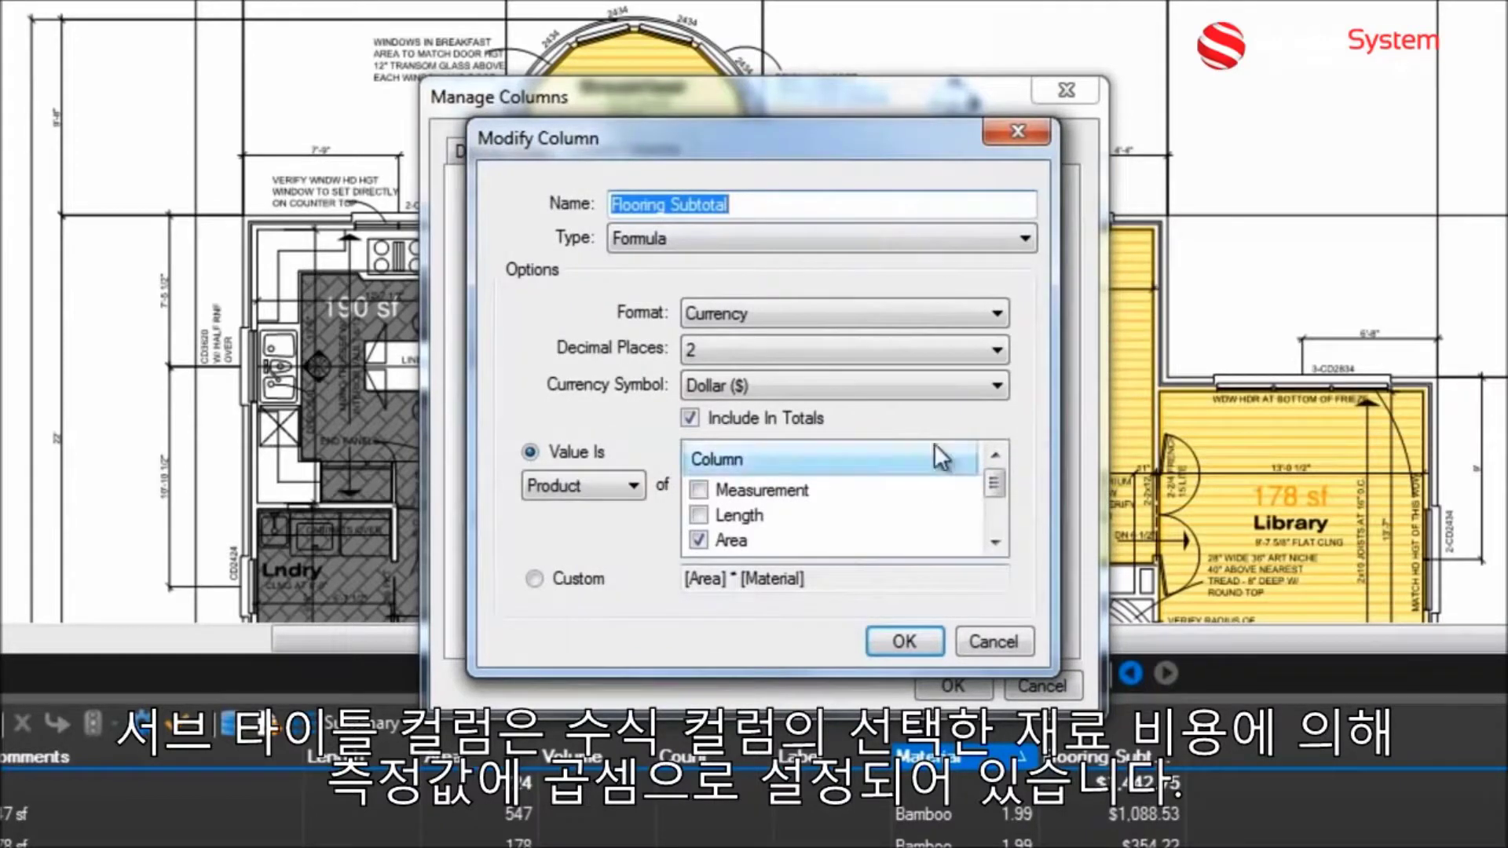
left_click(966, 315)
left_click(969, 318)
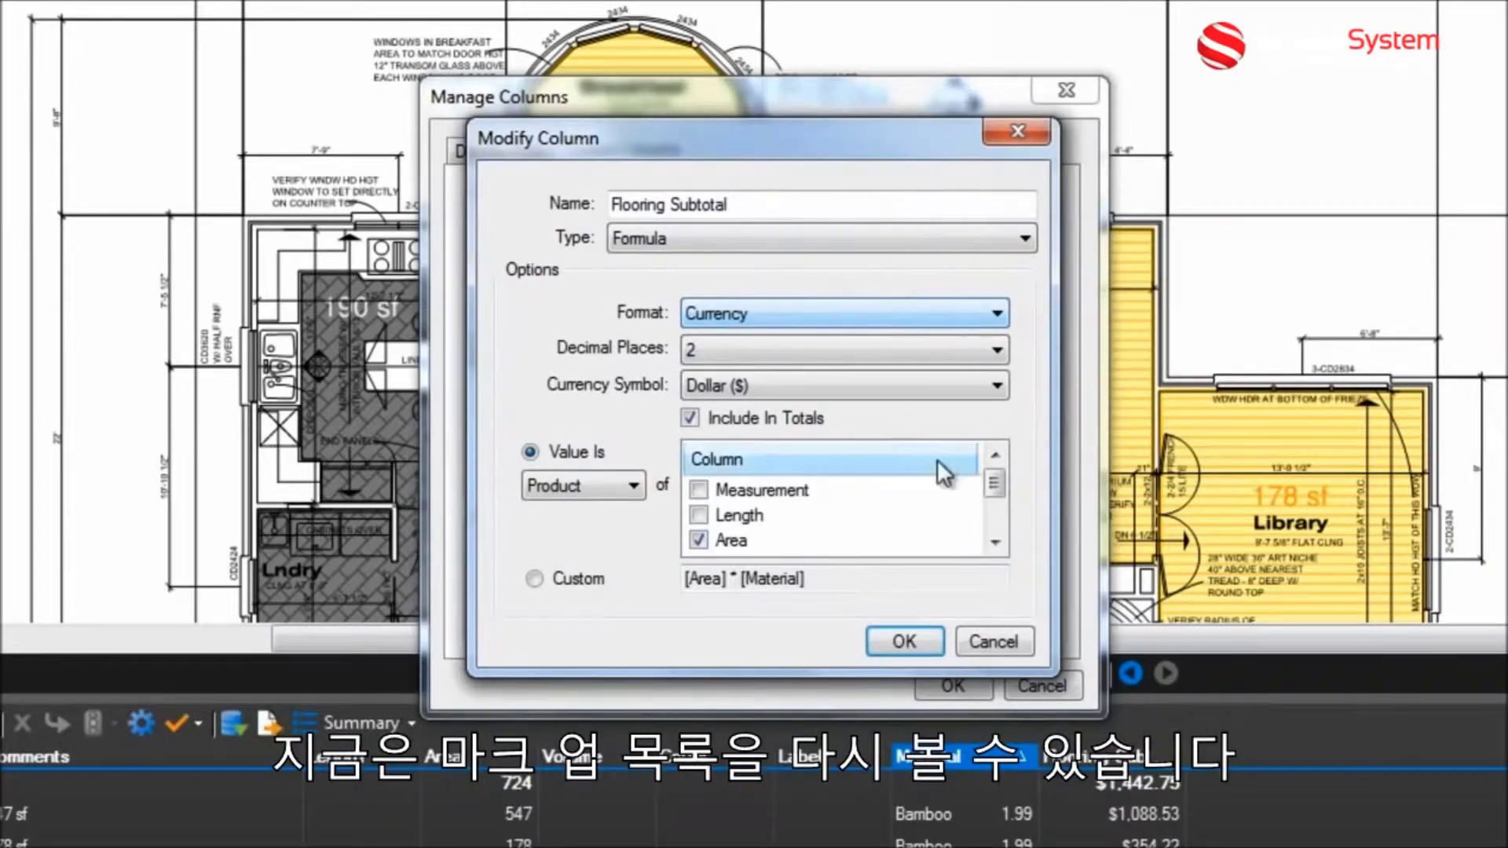
left_click(930, 646)
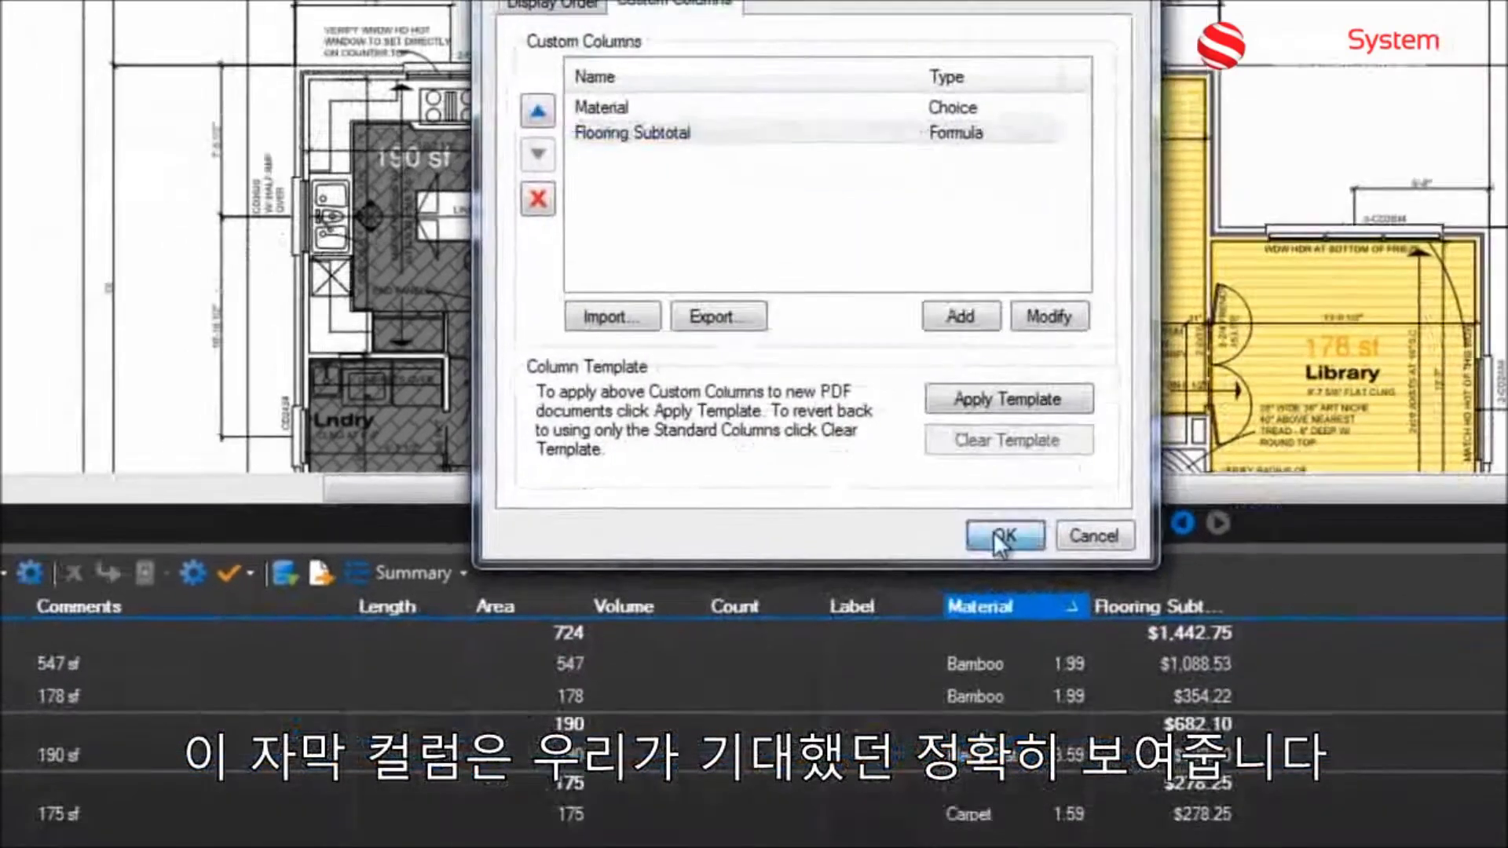
left_click(948, 688)
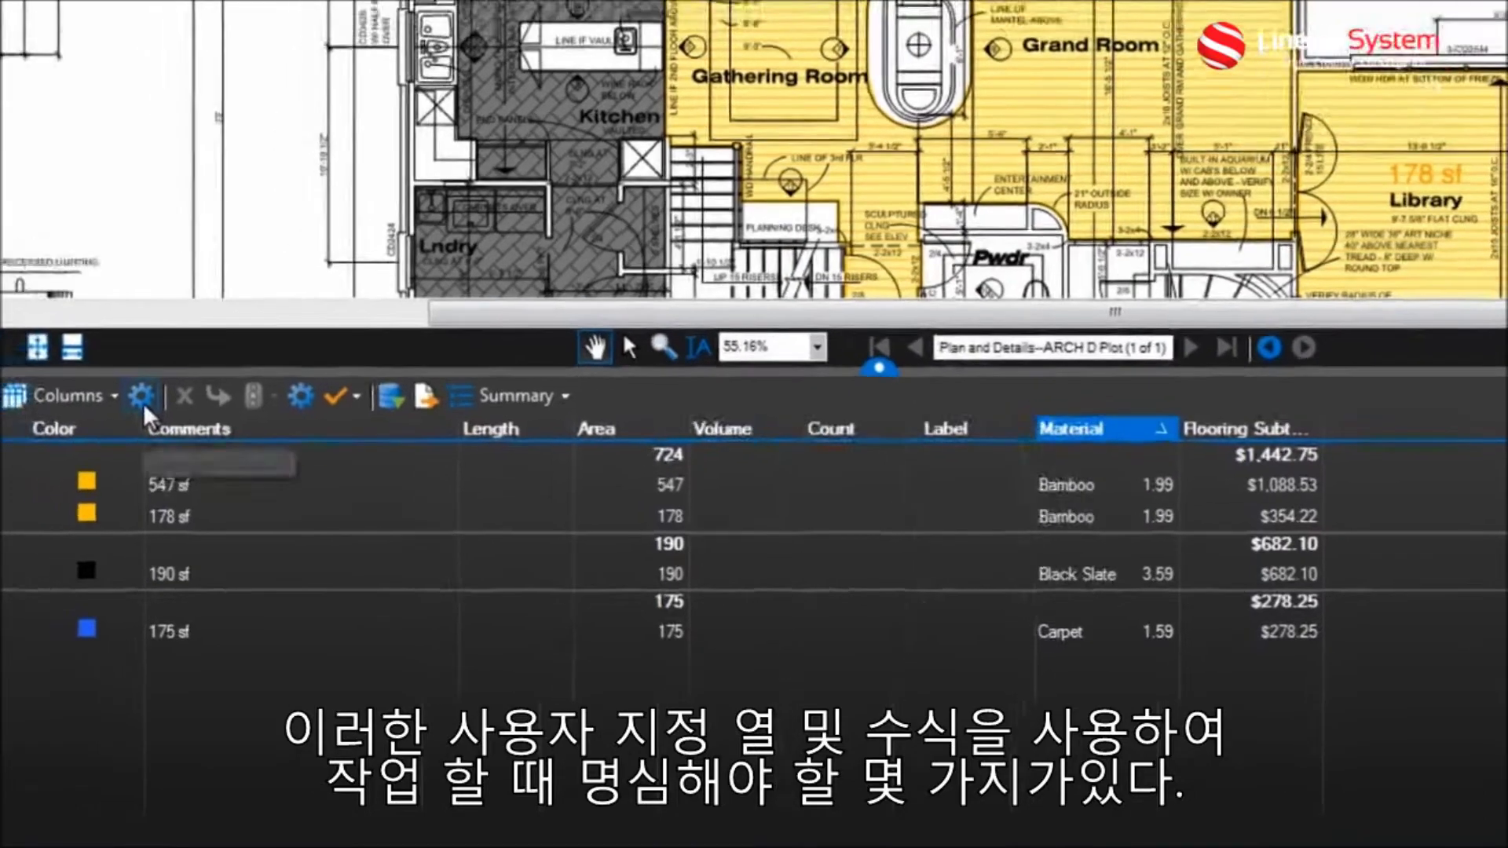
Step: Check which subject is assigned to each choice item of the Material custom column, without changing anything
left_click(97, 378)
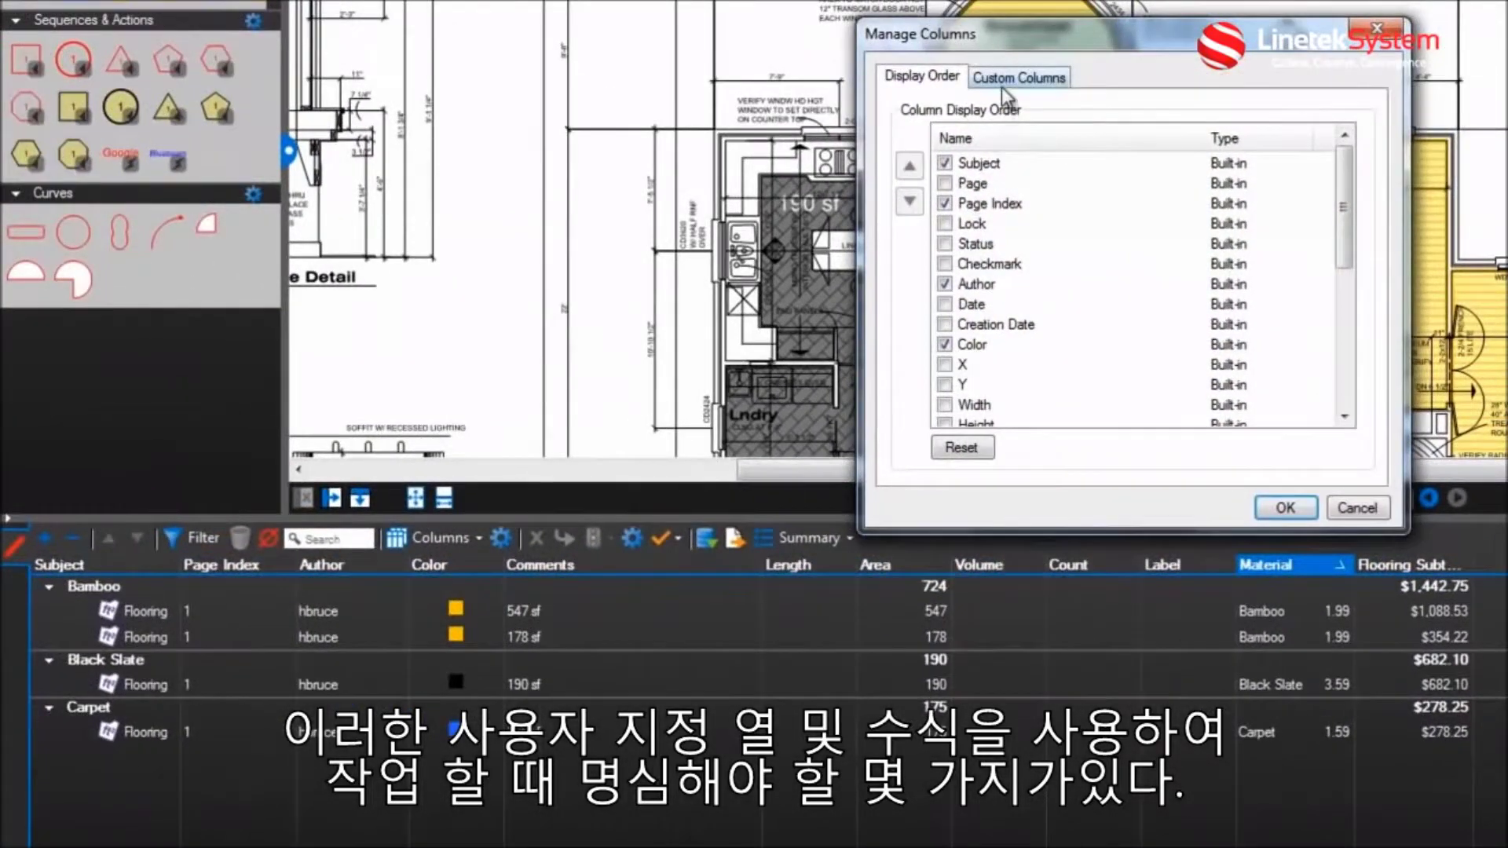
left_click(968, 52)
left_click(1013, 170)
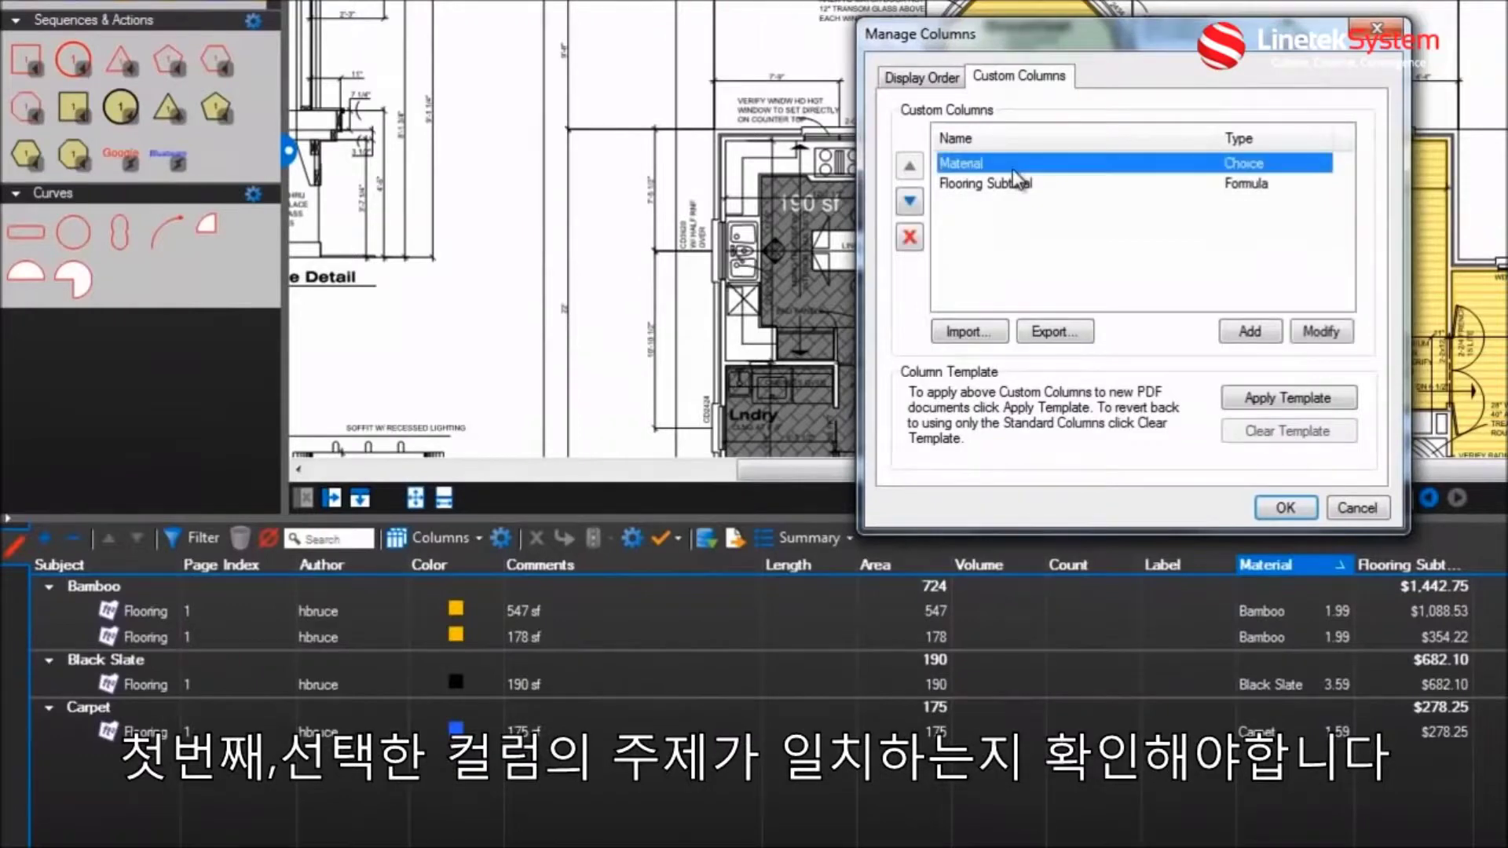
left_click(1312, 331)
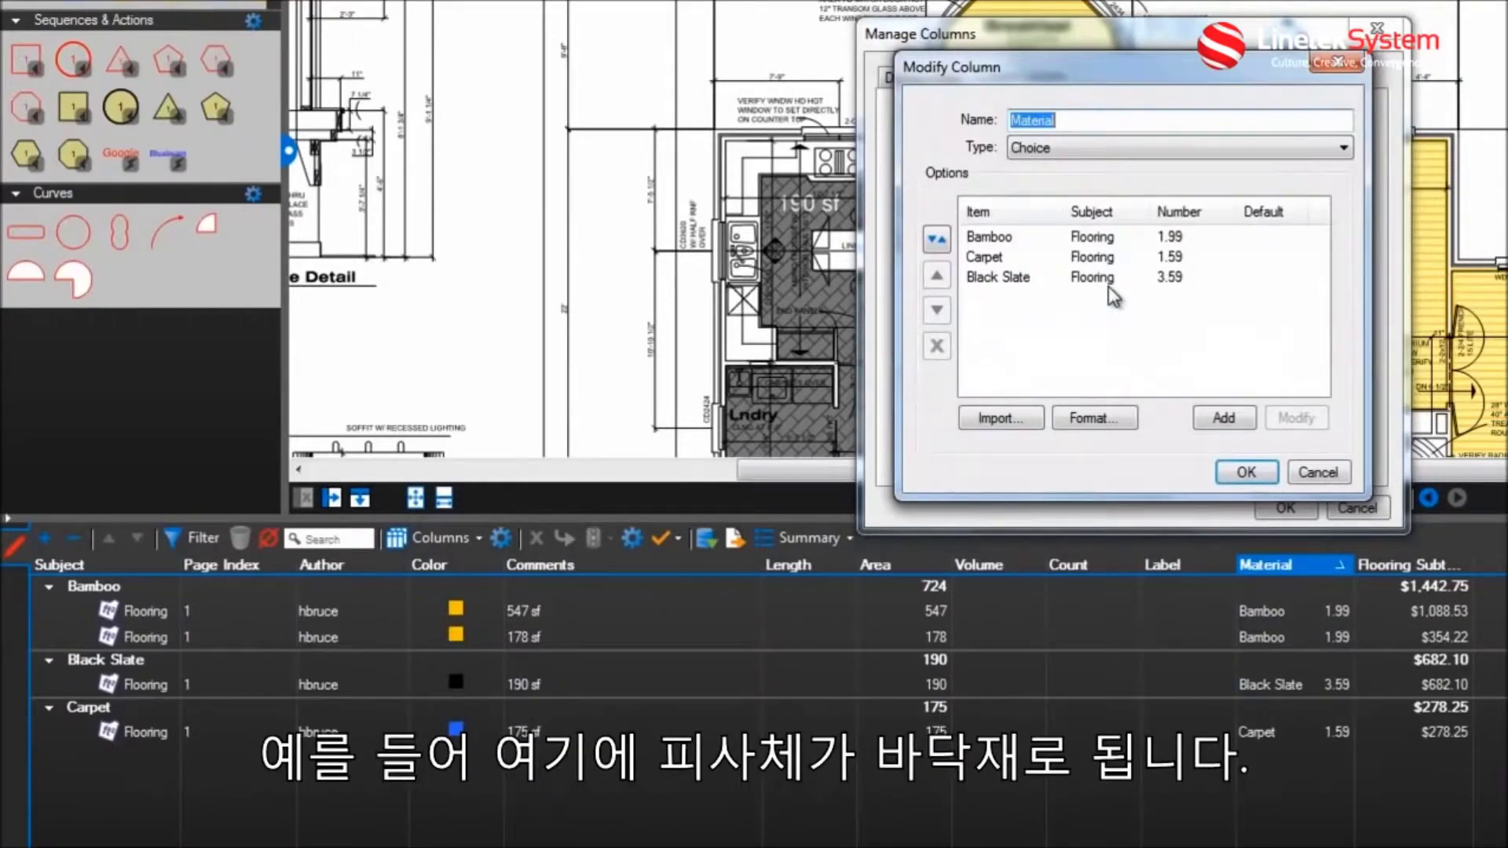
left_click(1317, 472)
left_click(1370, 515)
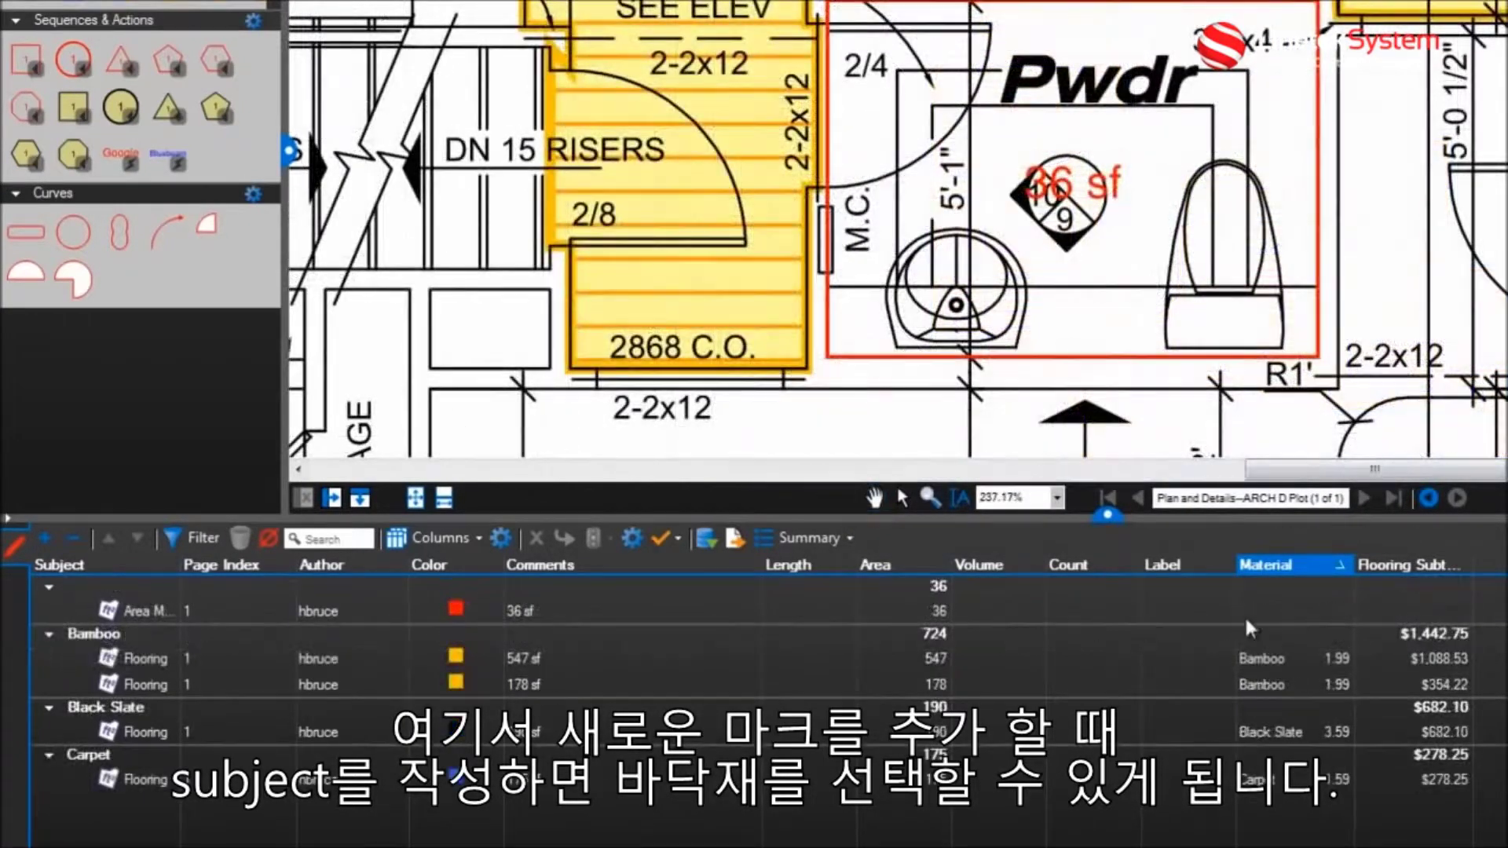
Step: Check which Material choices are offered for the powder room's red area measurement in the Markups list
left_click(1308, 614)
left_click(1307, 615)
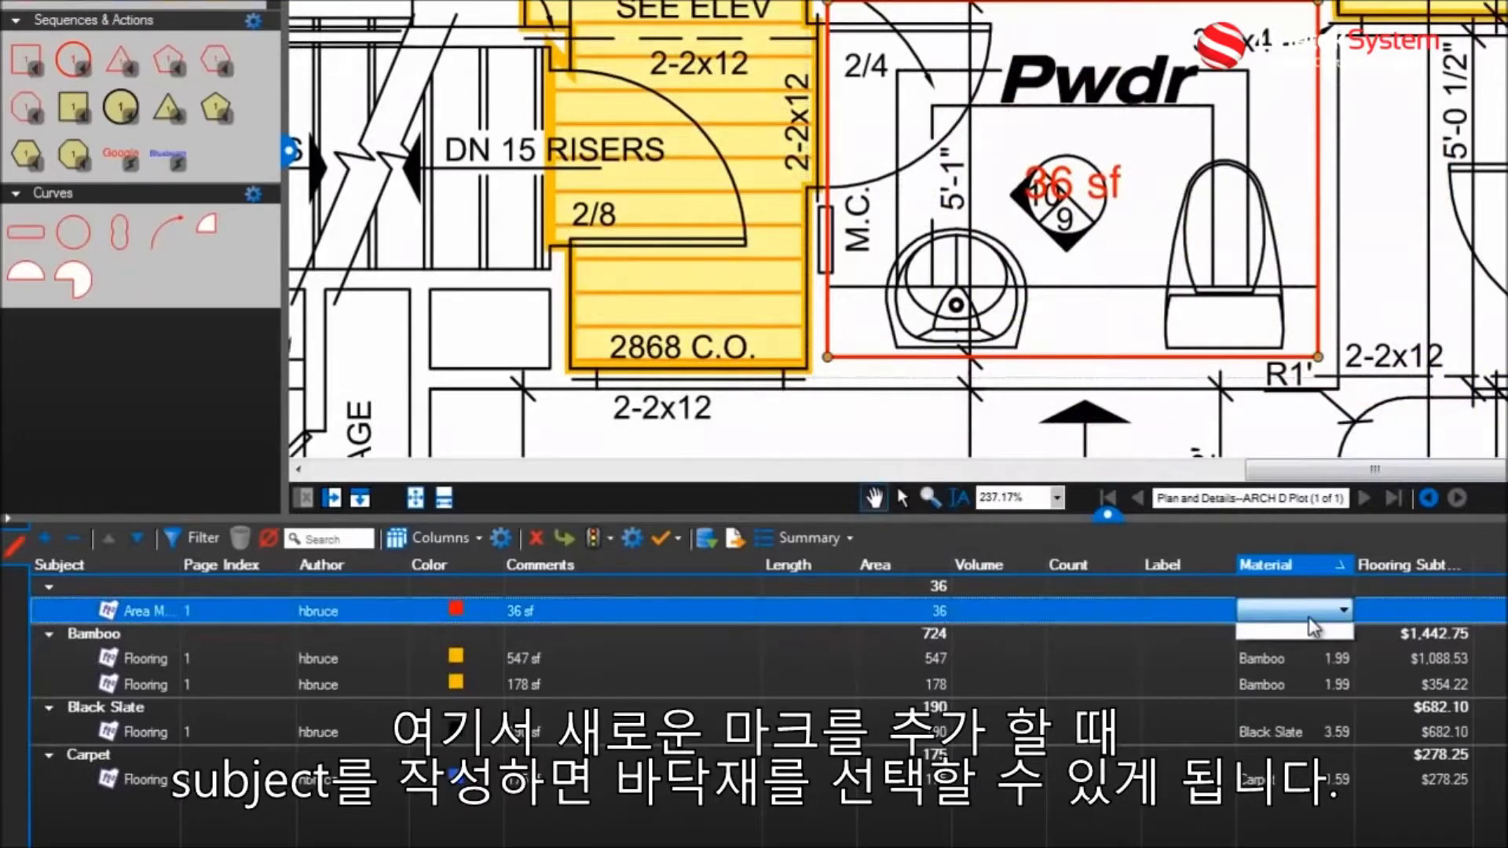
left_click(1333, 616)
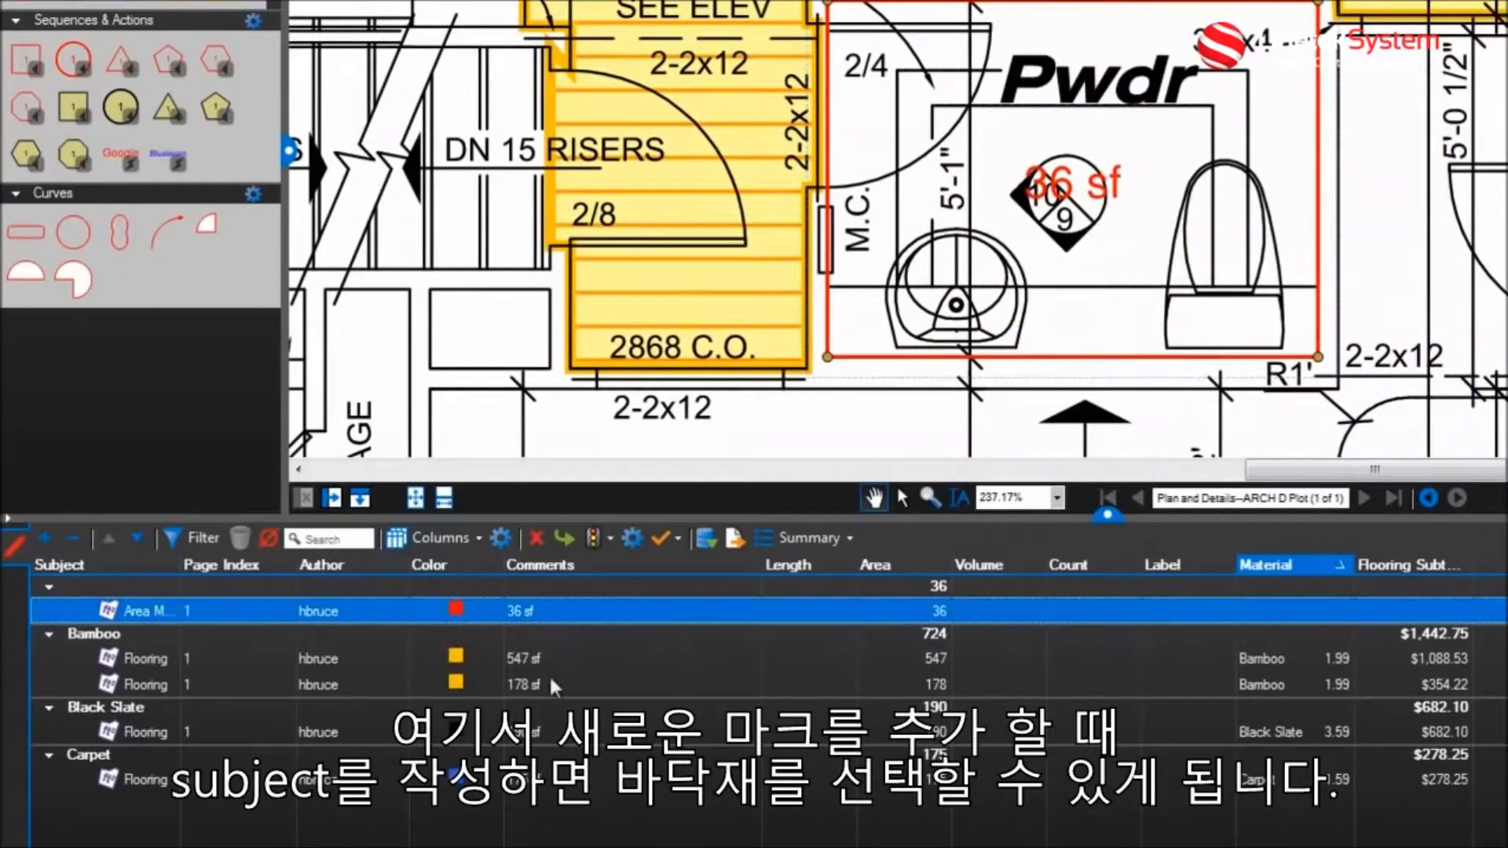
Step: Change the subject of the powder room's area measurement to Flooring and set its Material to Black Slate
left_click(149, 614)
type("Flooring")
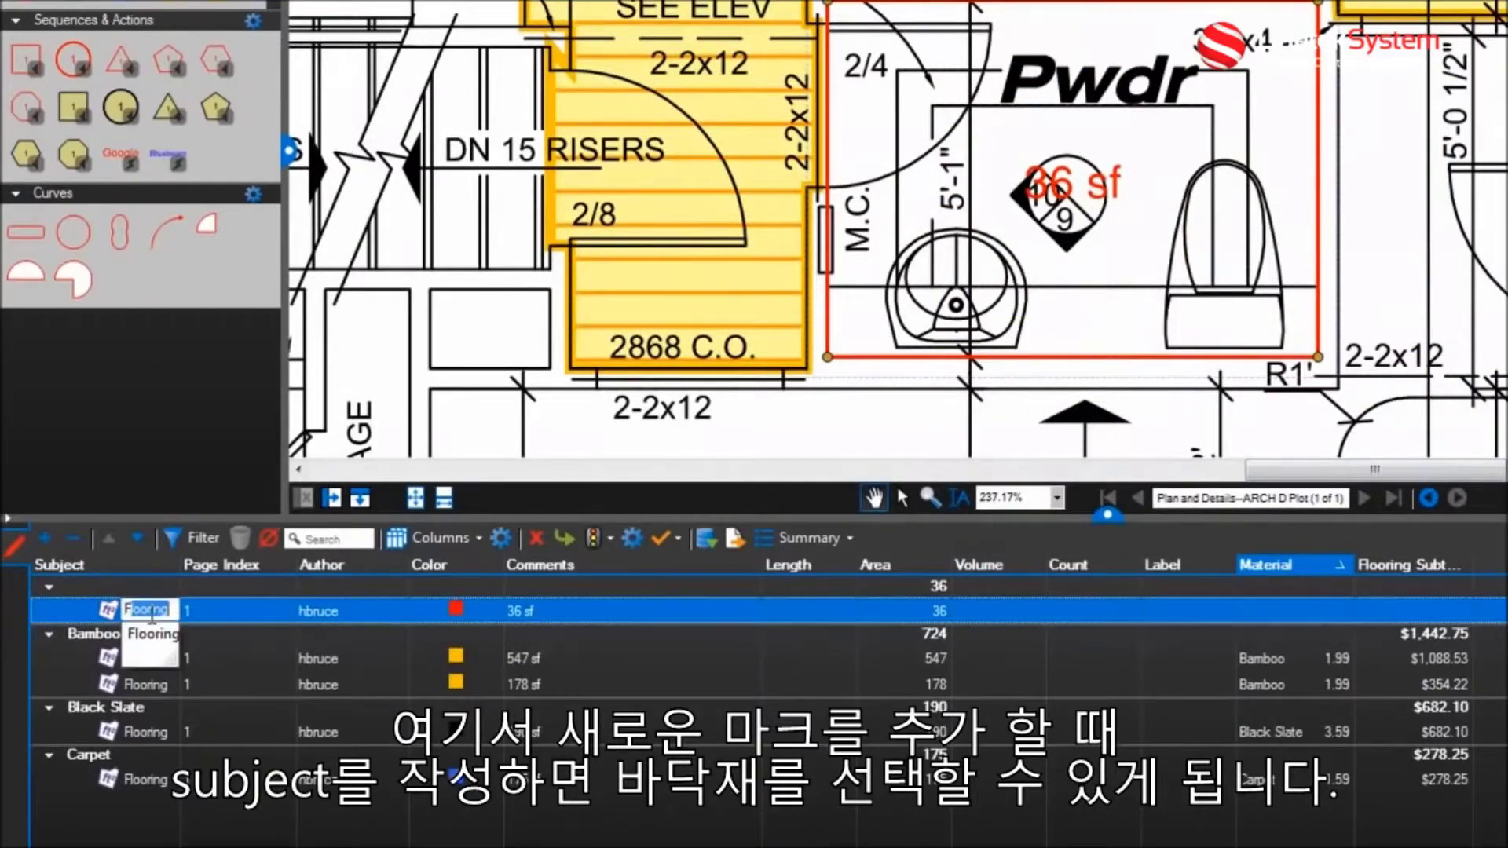
key("Return")
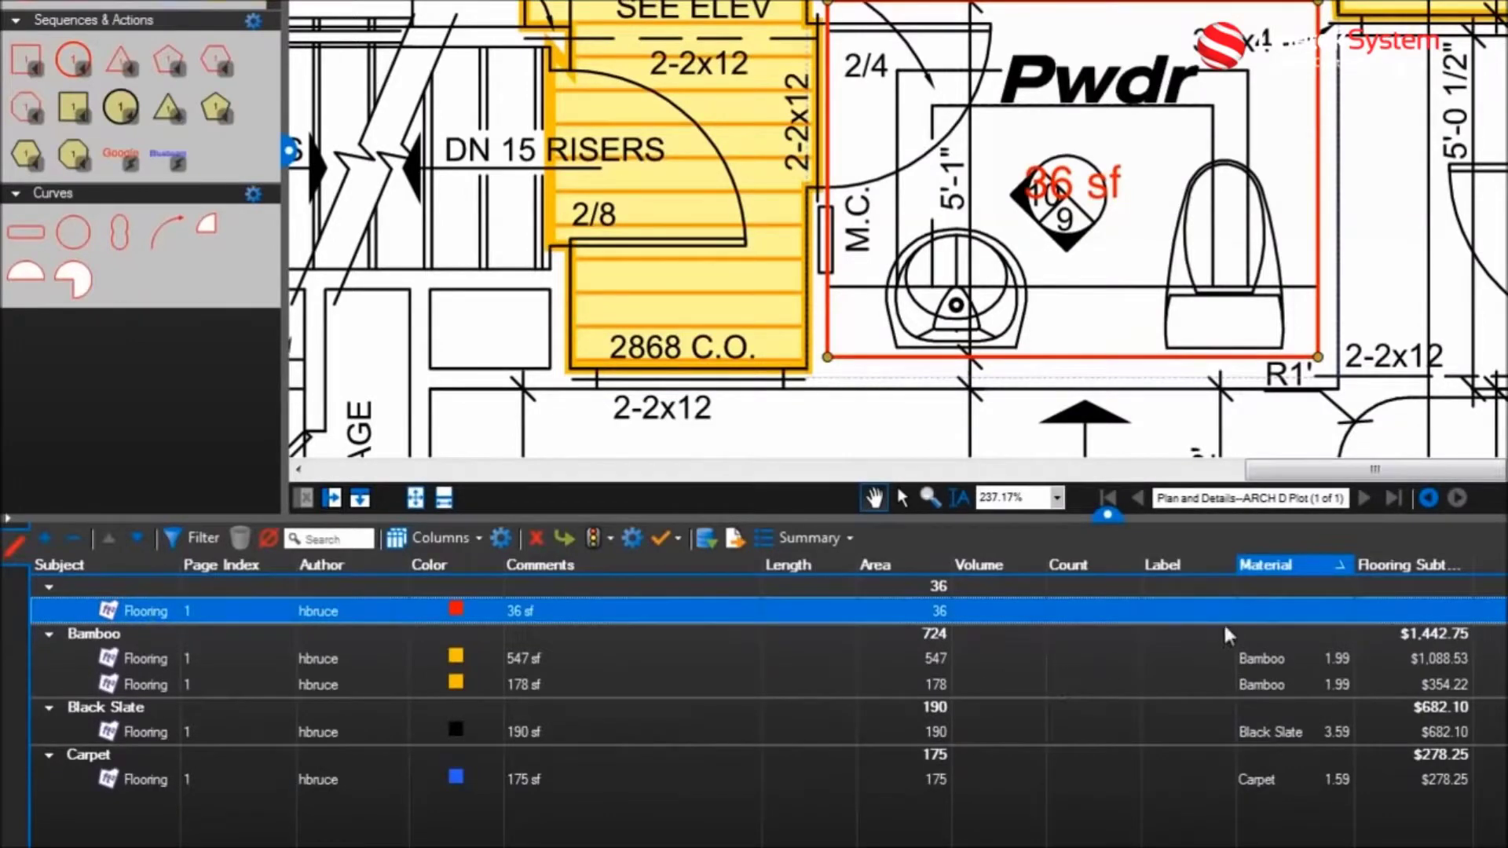
left_click(1284, 610)
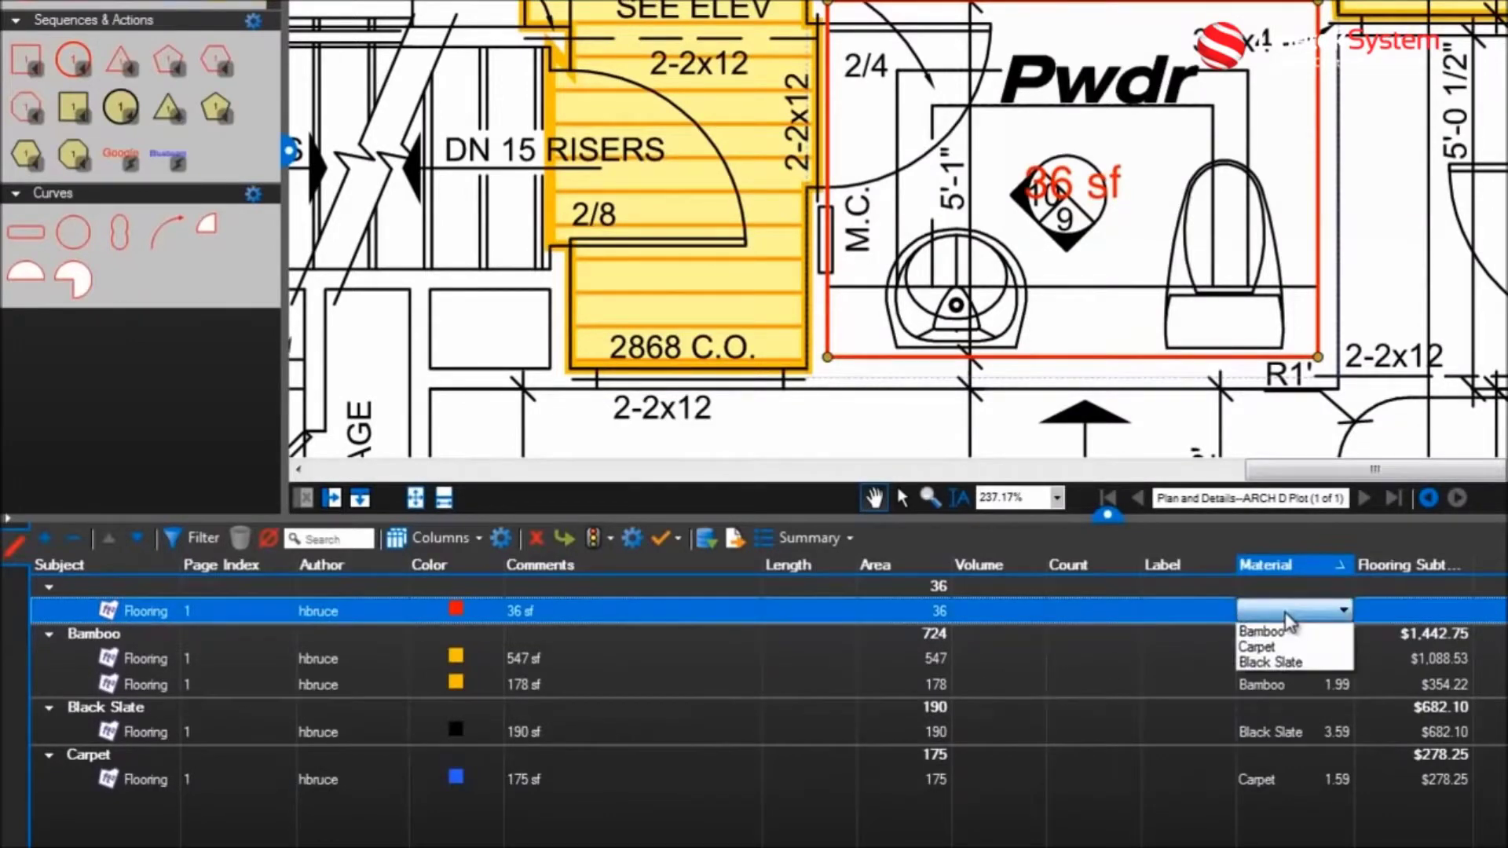
left_click(1314, 660)
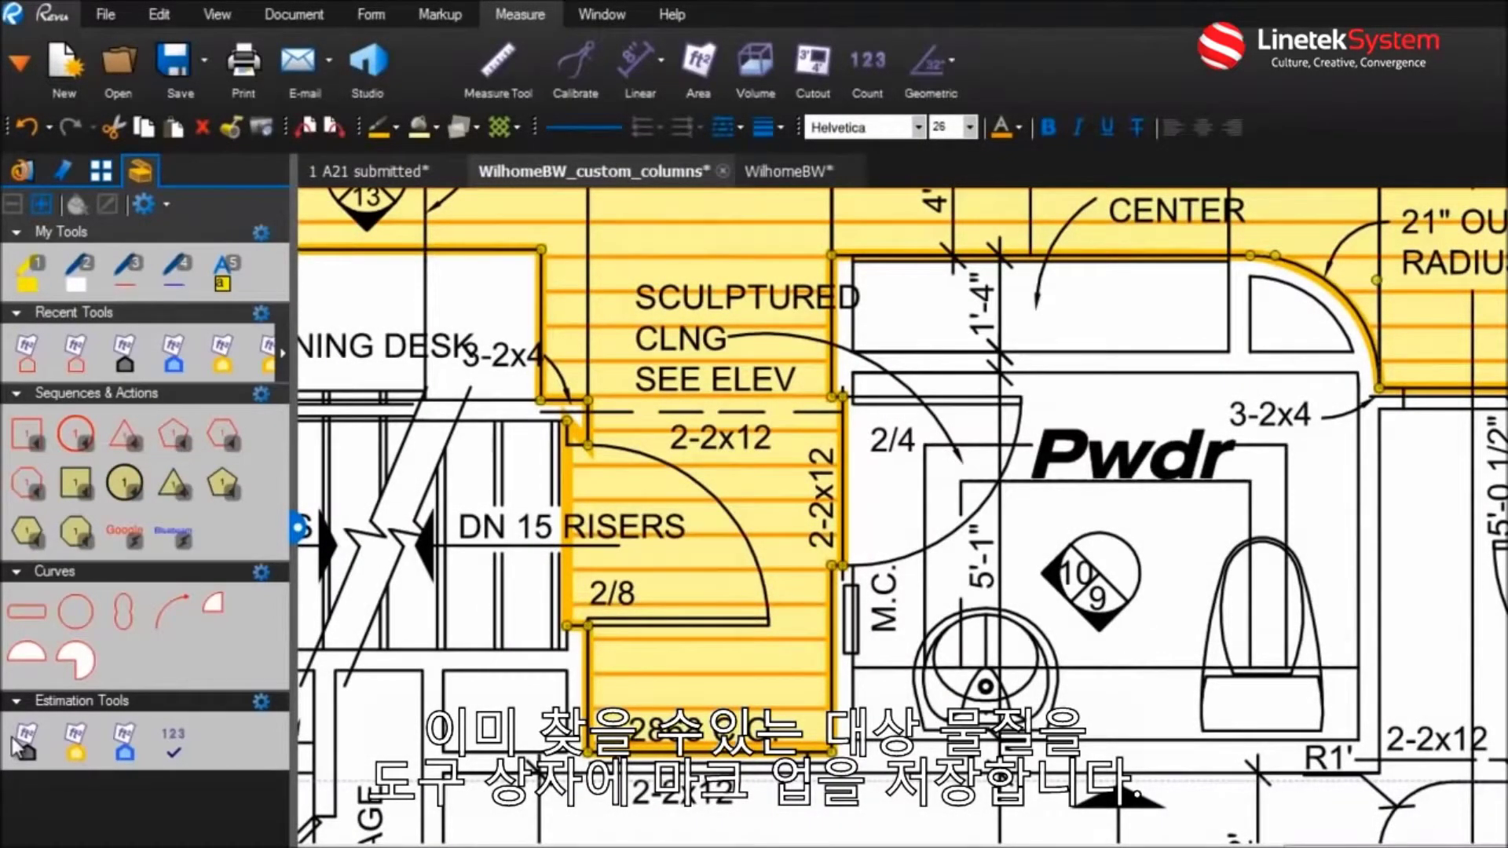
Step: Measure the powder room's floor area with the black flooring area tool from the Estimation Tools set
left_click(18, 743)
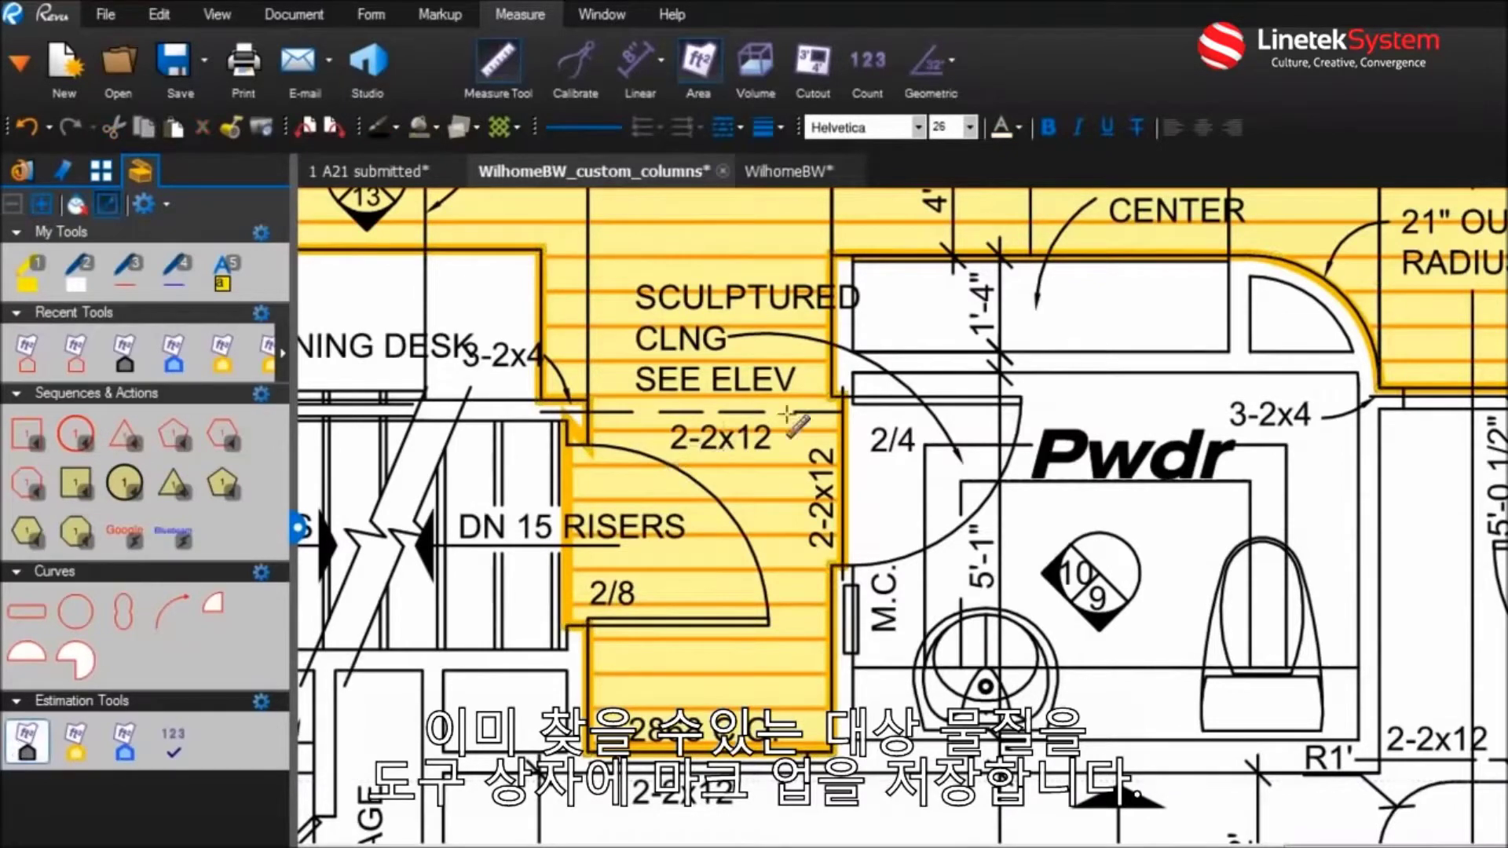
mouse_move(853, 372)
left_mouse_down()
mouse_move(1131, 679)
mouse_move(1359, 741)
left_mouse_up()
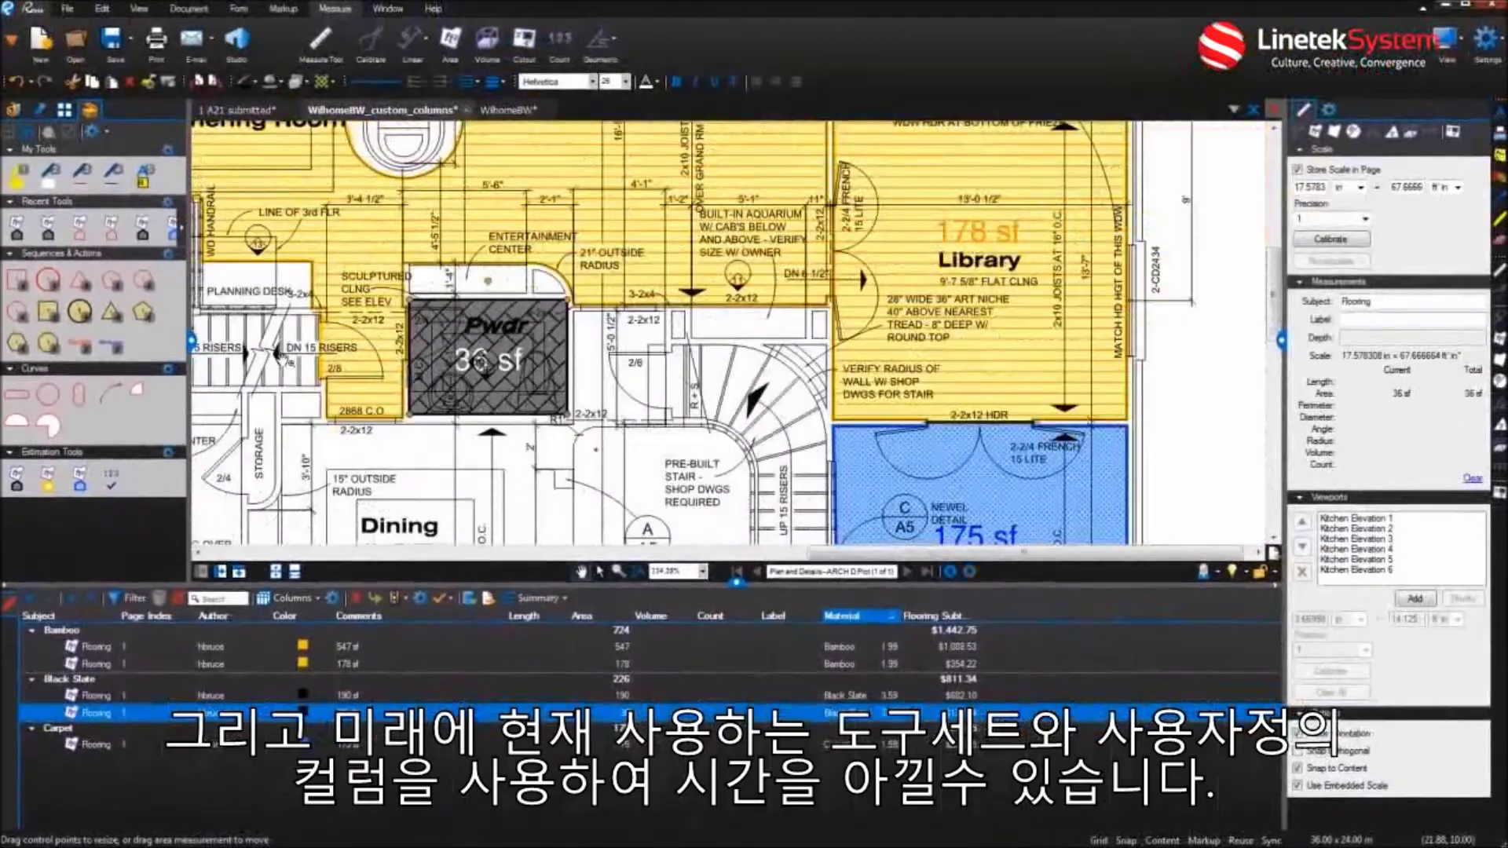
left_click_drag(284, 356, 745, 201)
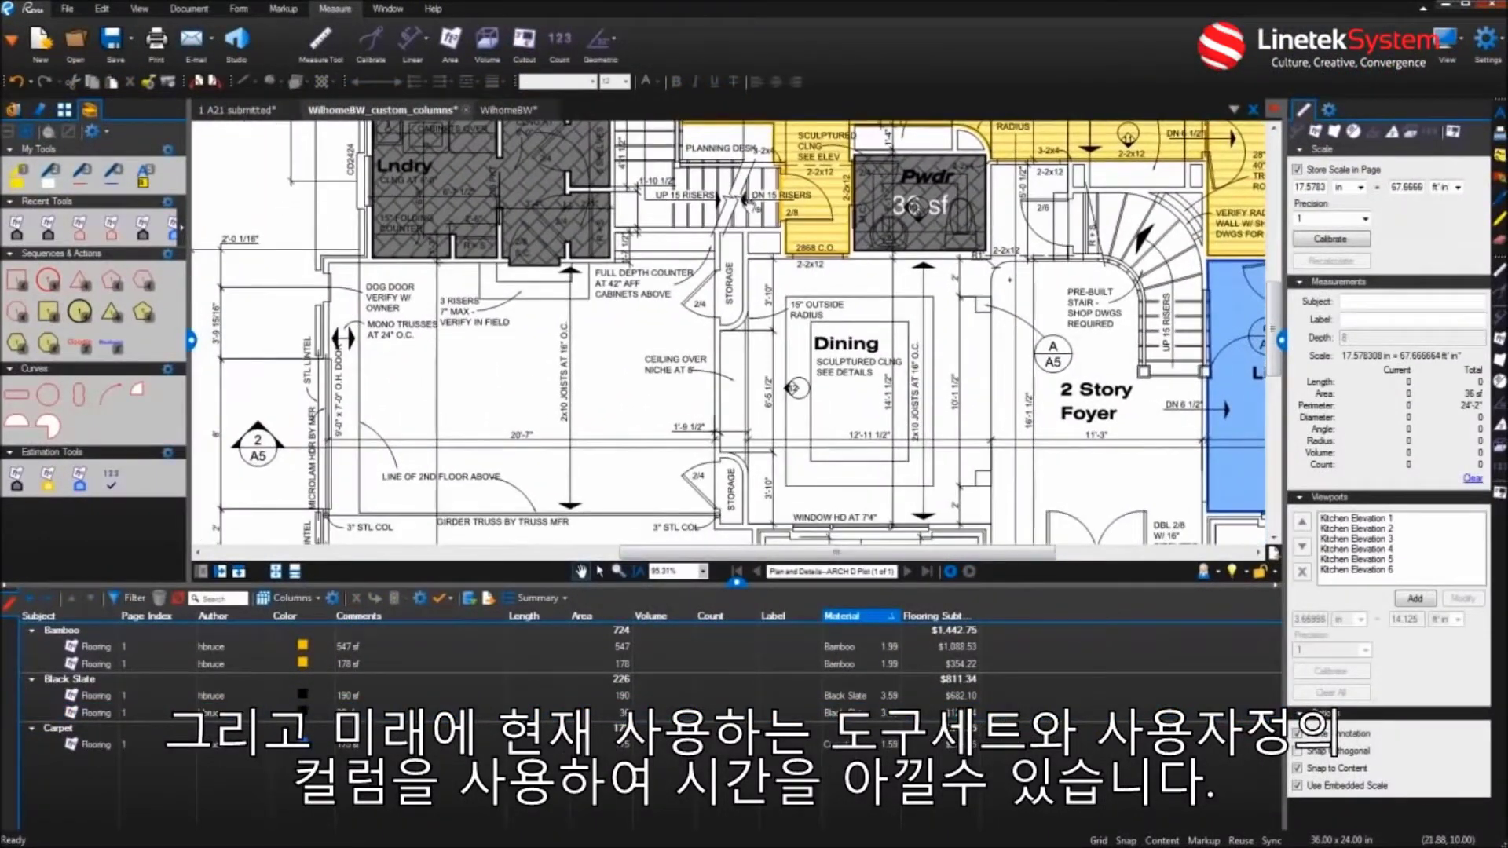
left_click_drag(936, 518, 552, 206)
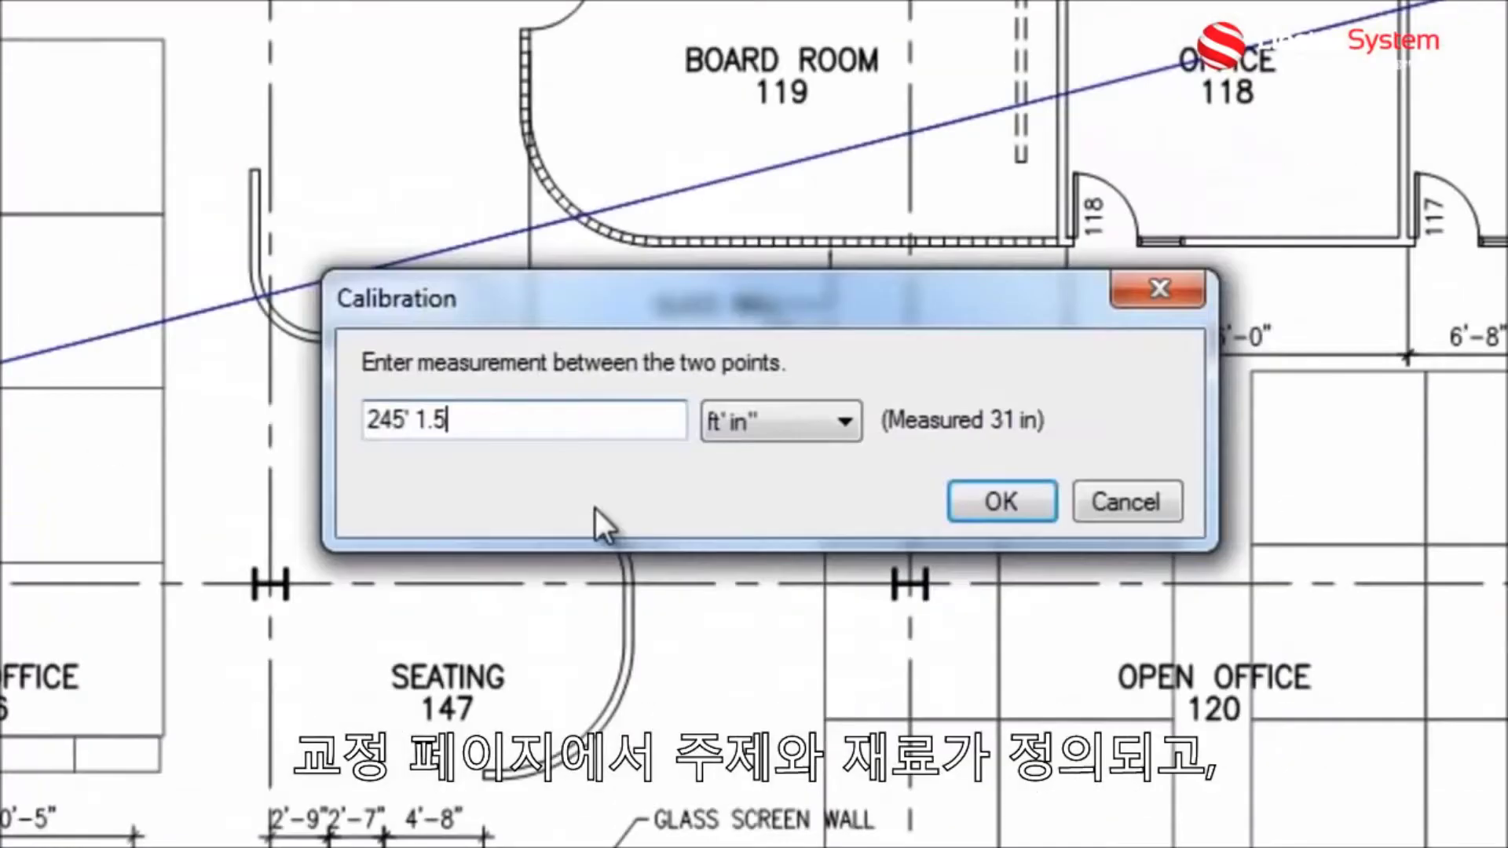
Step: Calibrate the office floor plan by entering 245' 1.5" as the distance between the two points
type("\"")
key("Return")
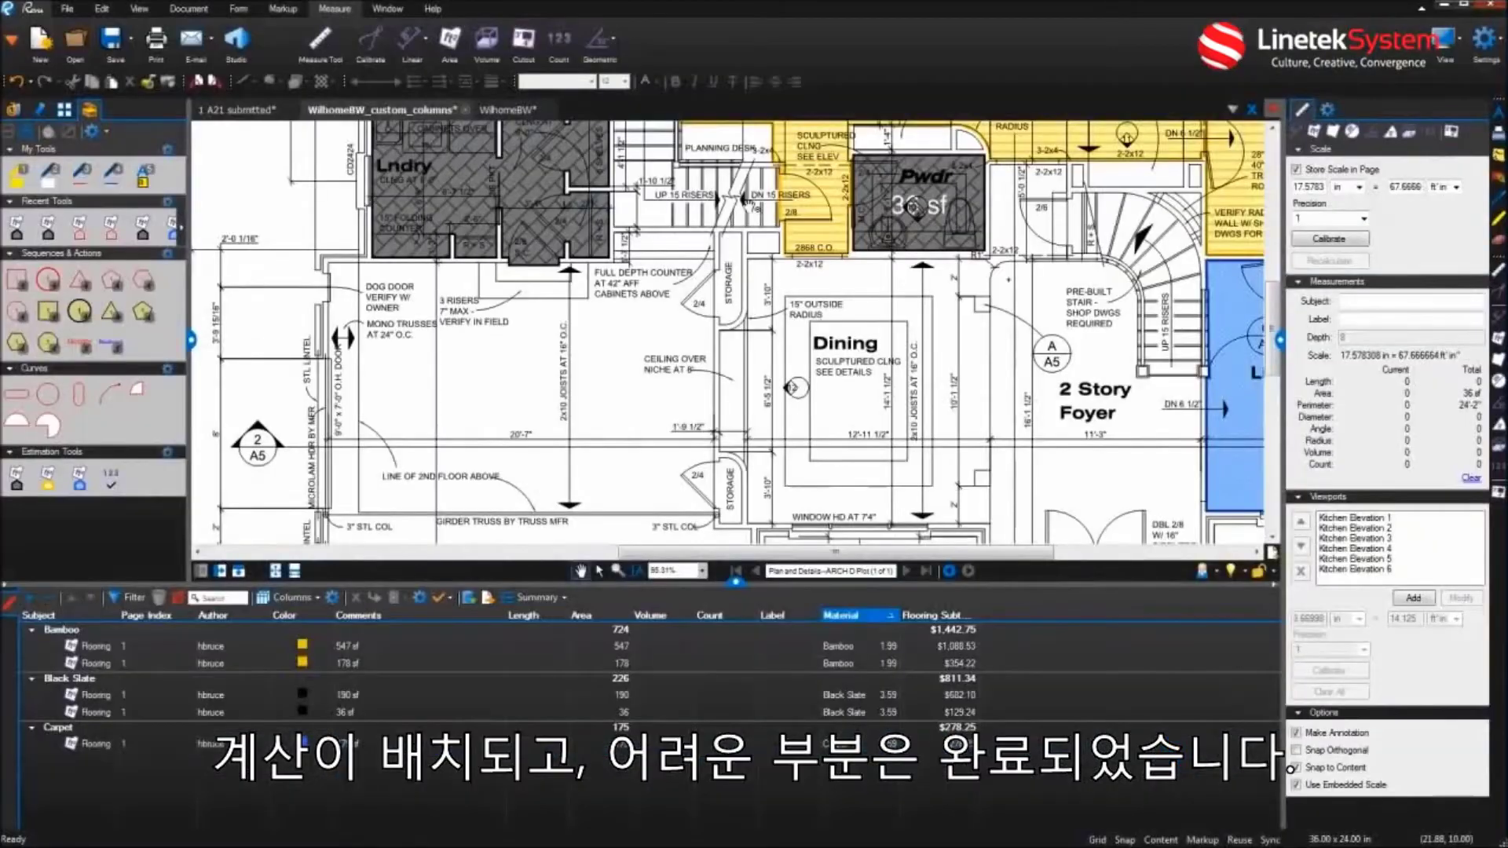
Step: Measure the Grand Entrance porch area with the black flooring area tool from the Estimation Tools set
left_click_drag(1009, 480, 632, 173)
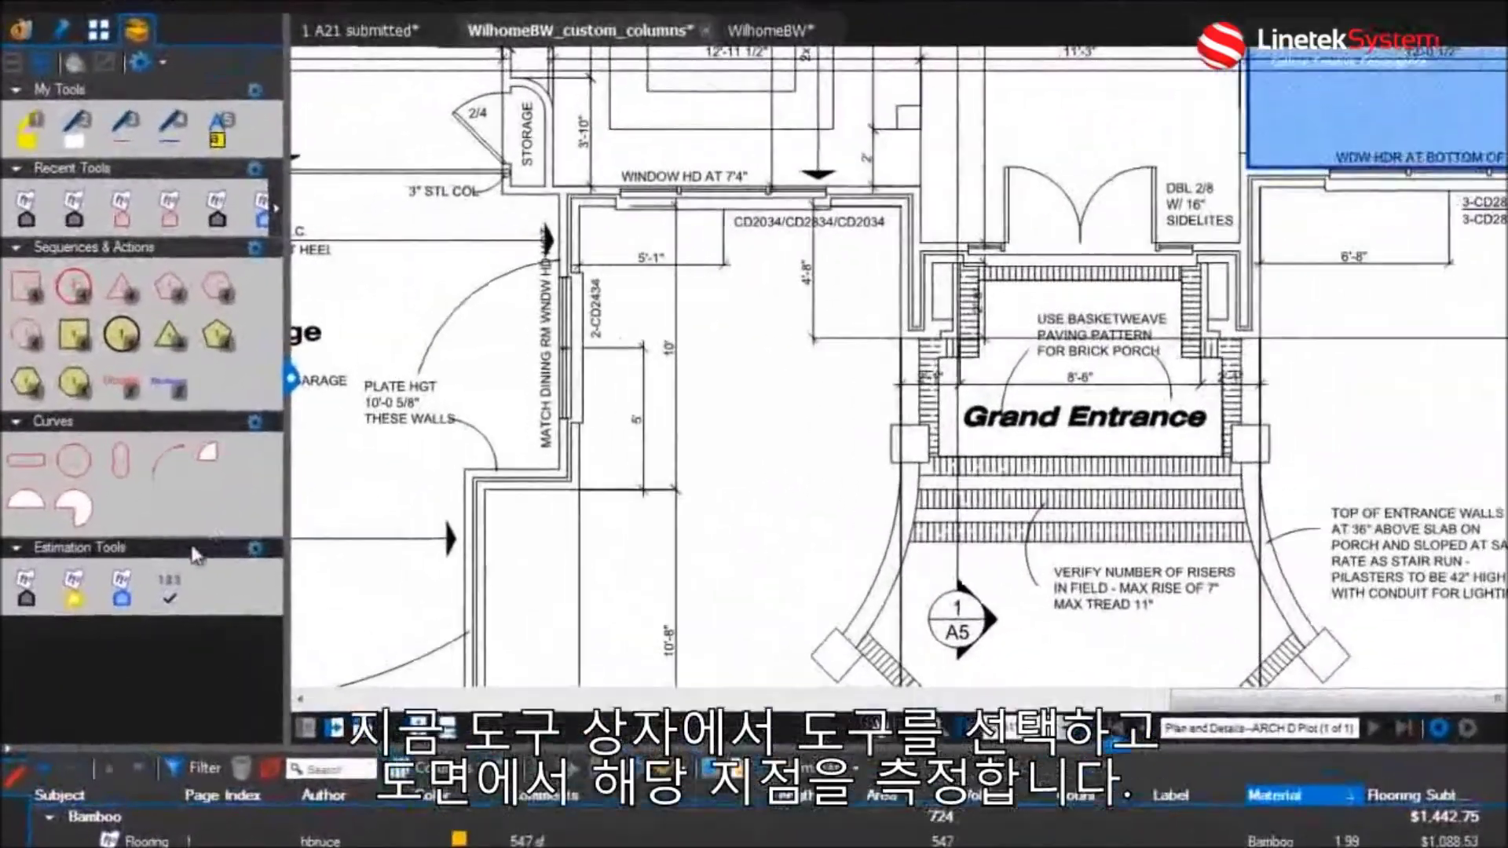
left_click(24, 540)
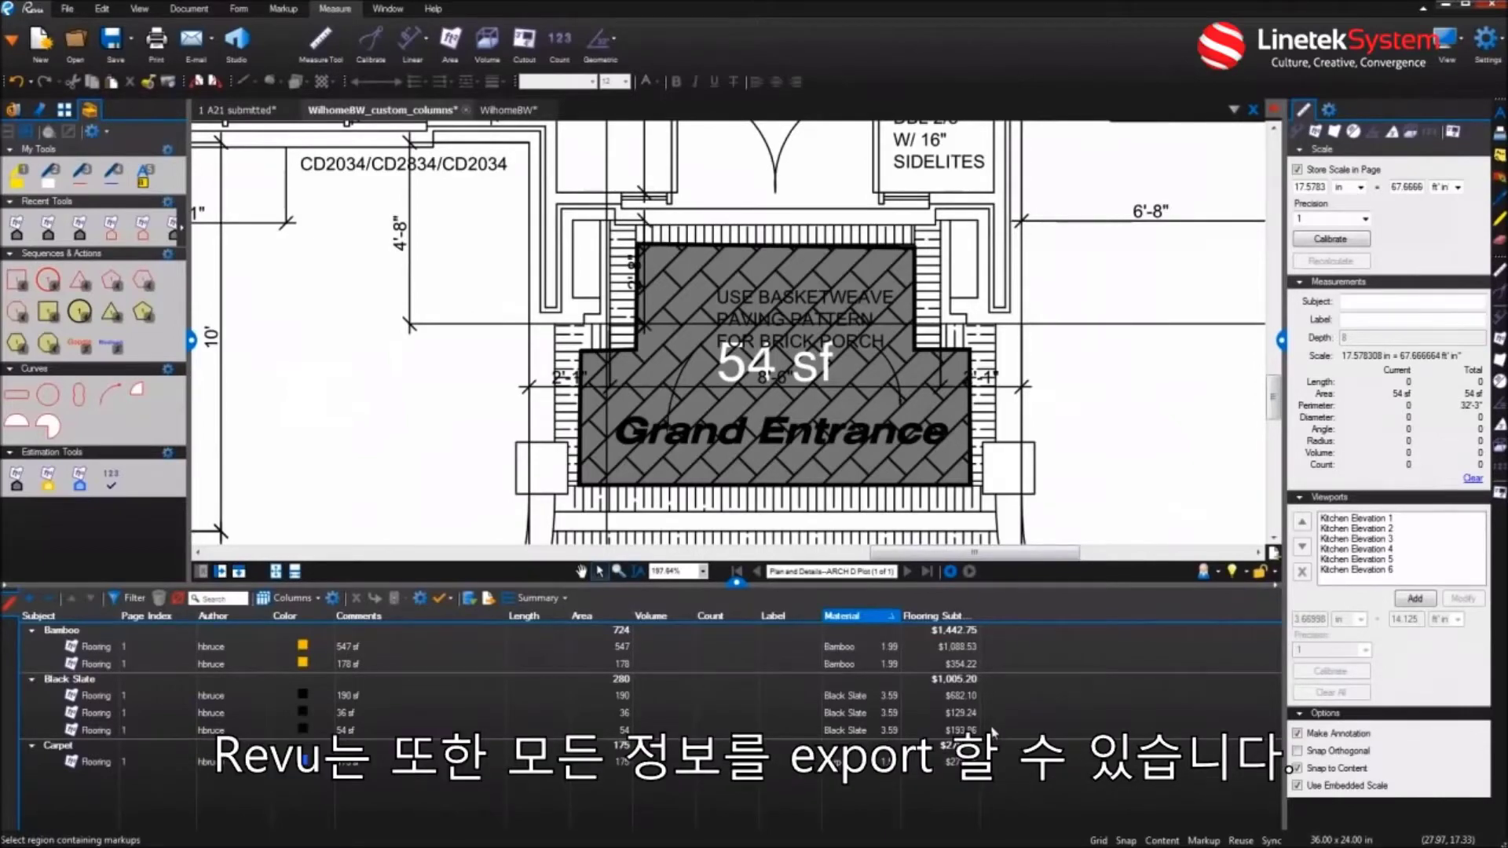
Step: Create a PDF summary of the Markups list and follow the thumbnail of its first Bamboo flooring entry
left_click(553, 600)
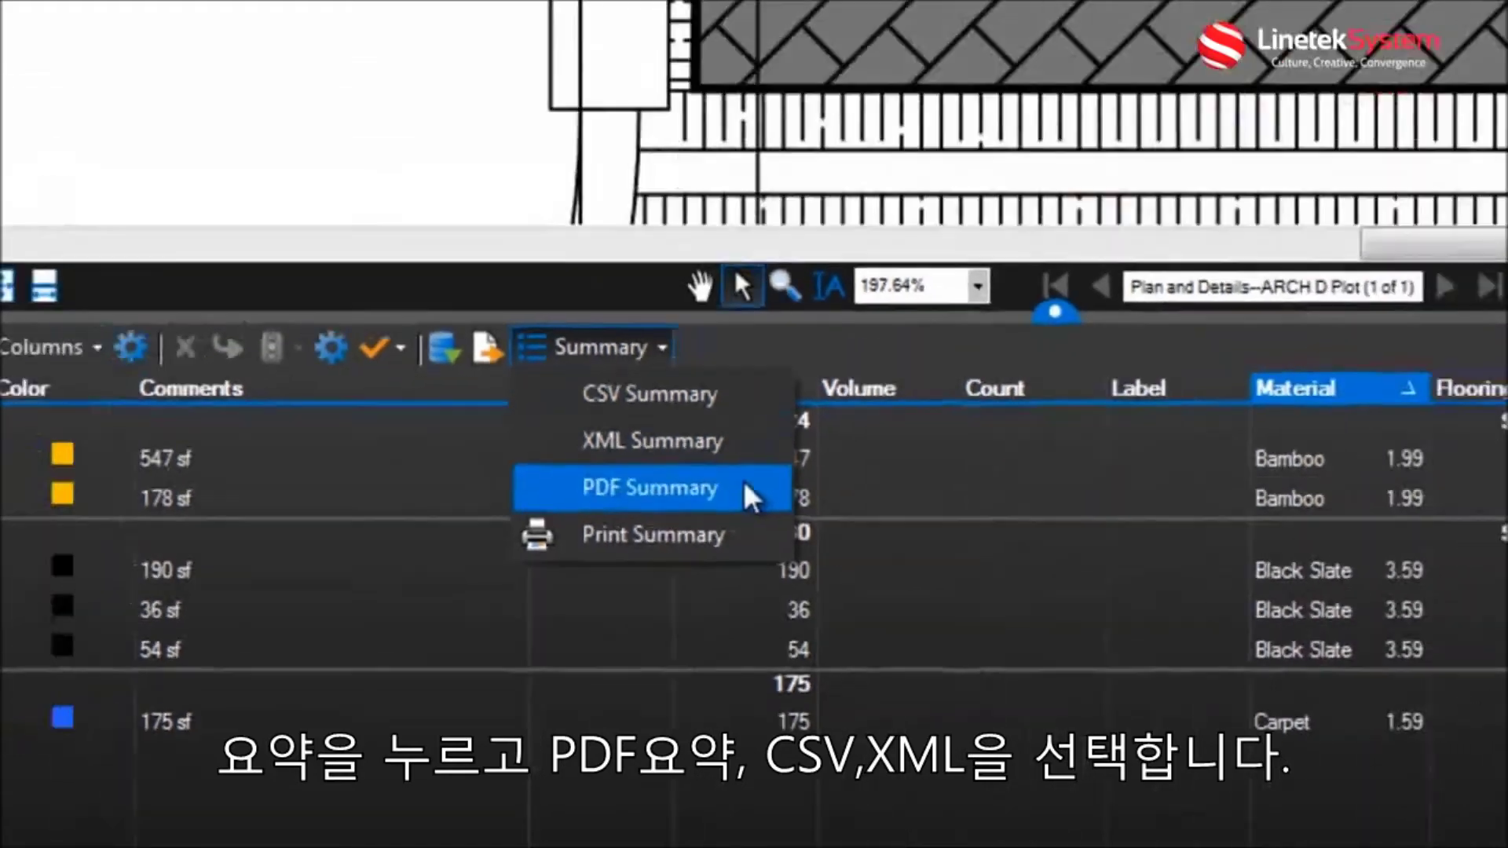
left_click(816, 407)
left_click(855, 588)
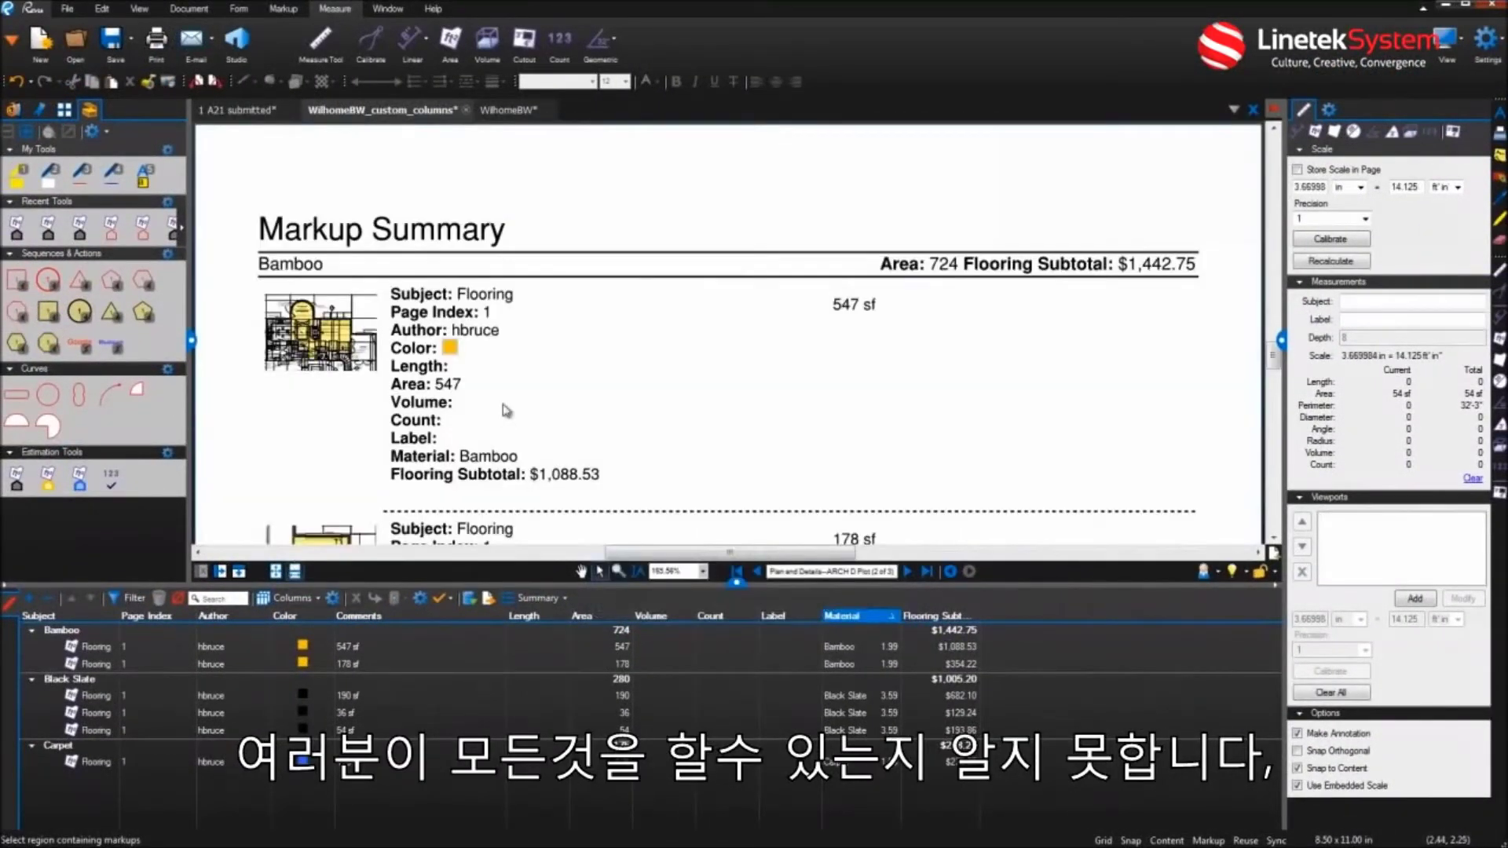
left_click(353, 343)
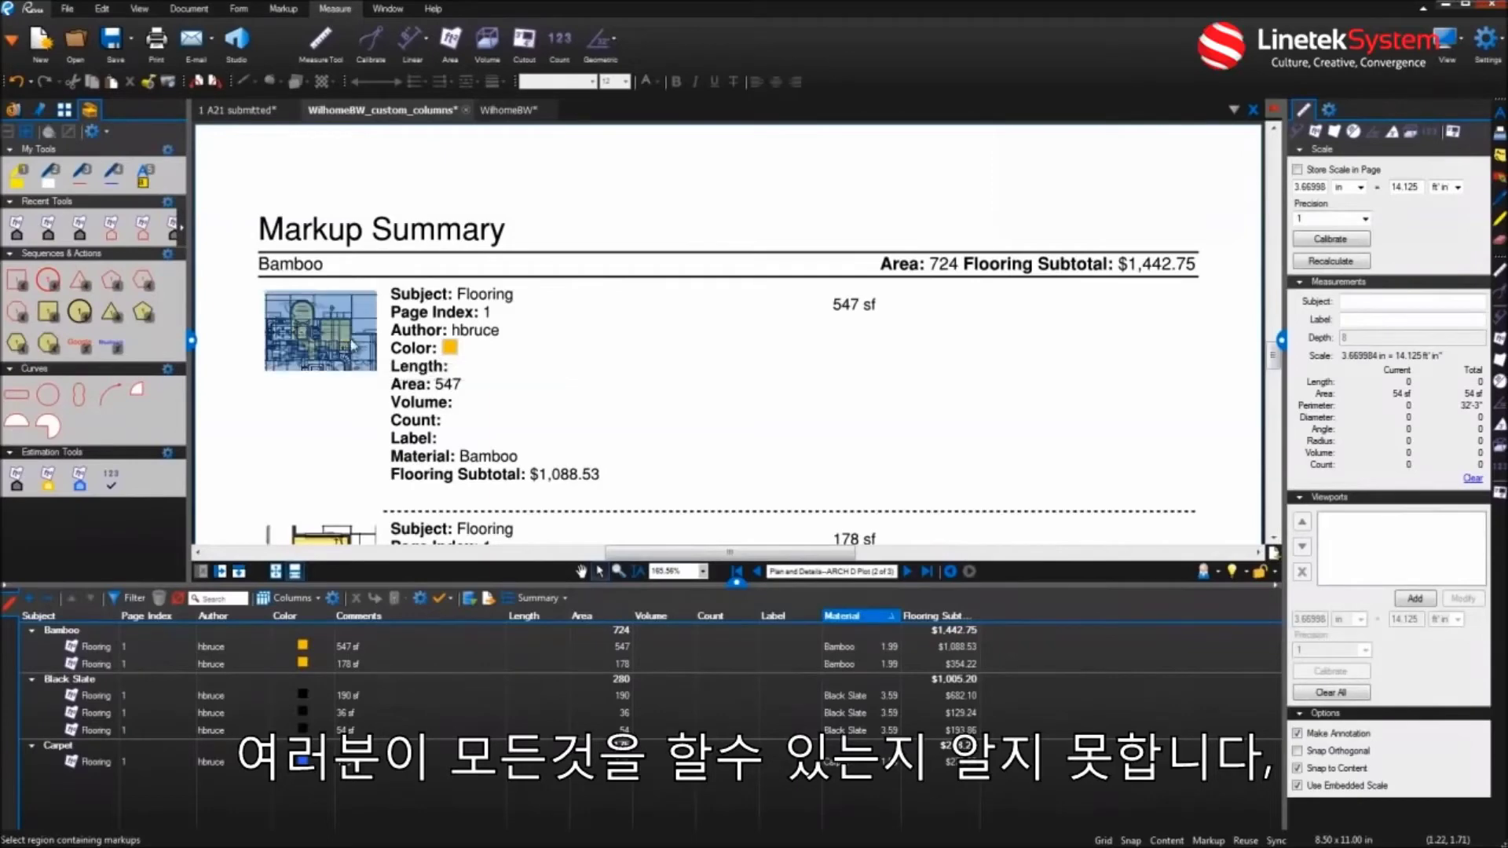